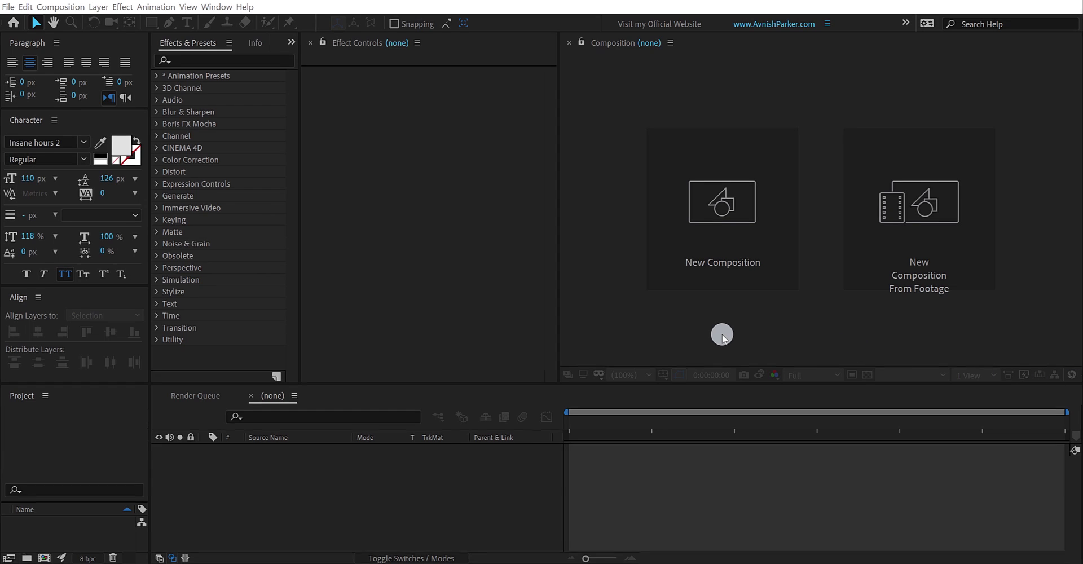
Create a new composition running at 23.976 fps.
click(617, 302)
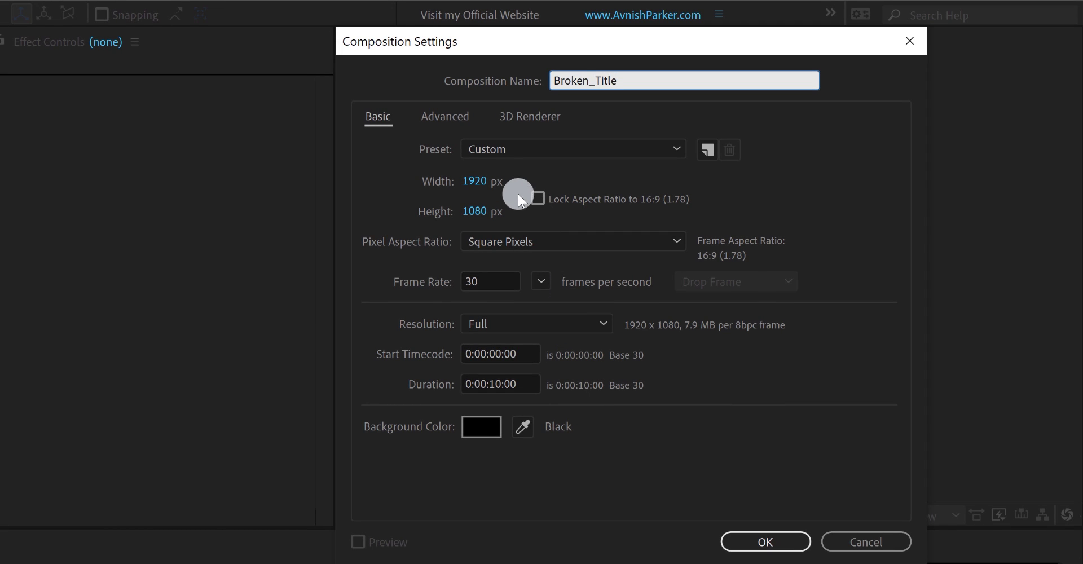
click(540, 281)
click(572, 370)
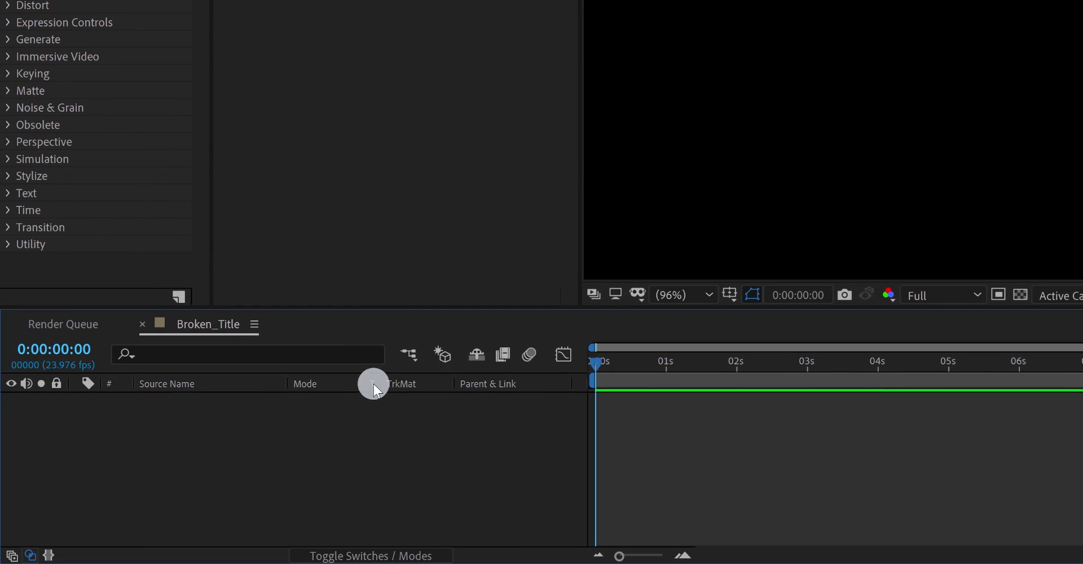
Add a full-frame solid named Background coloured near-black 0C0C0C.
right_click(334, 418)
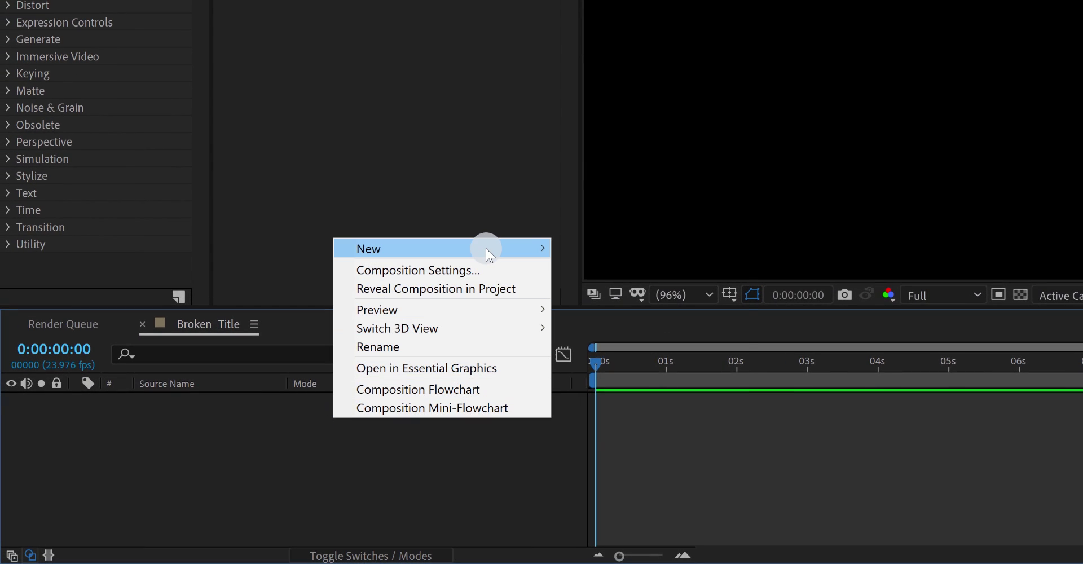
mouse_move(520, 248)
click(652, 288)
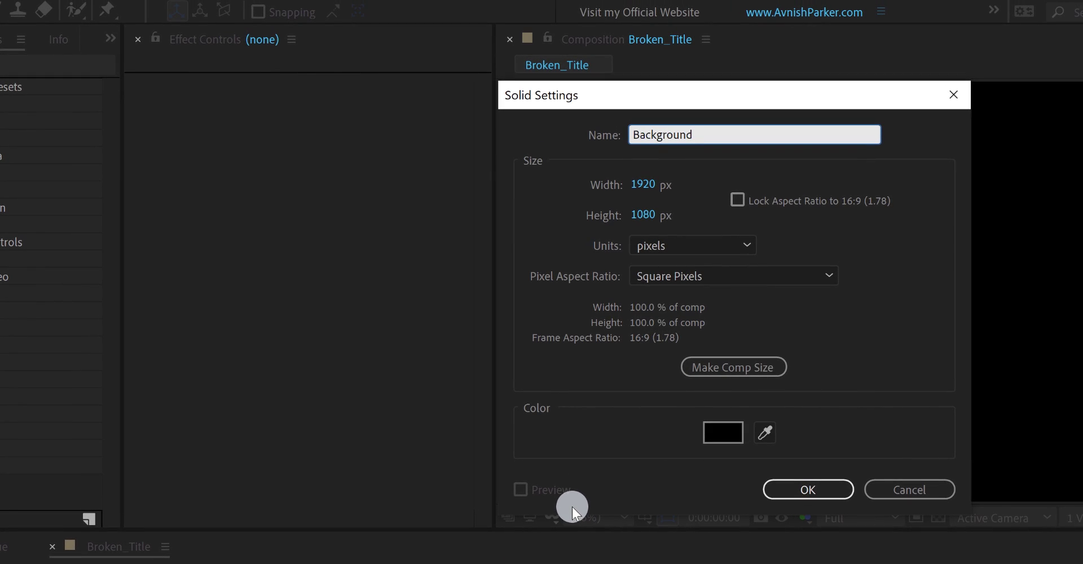
click(717, 437)
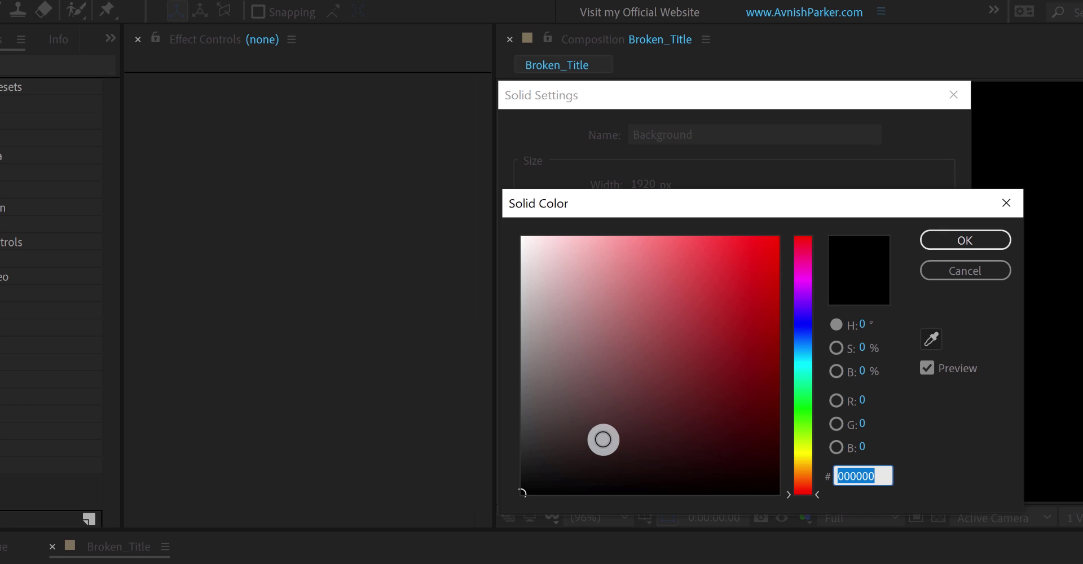
click(522, 482)
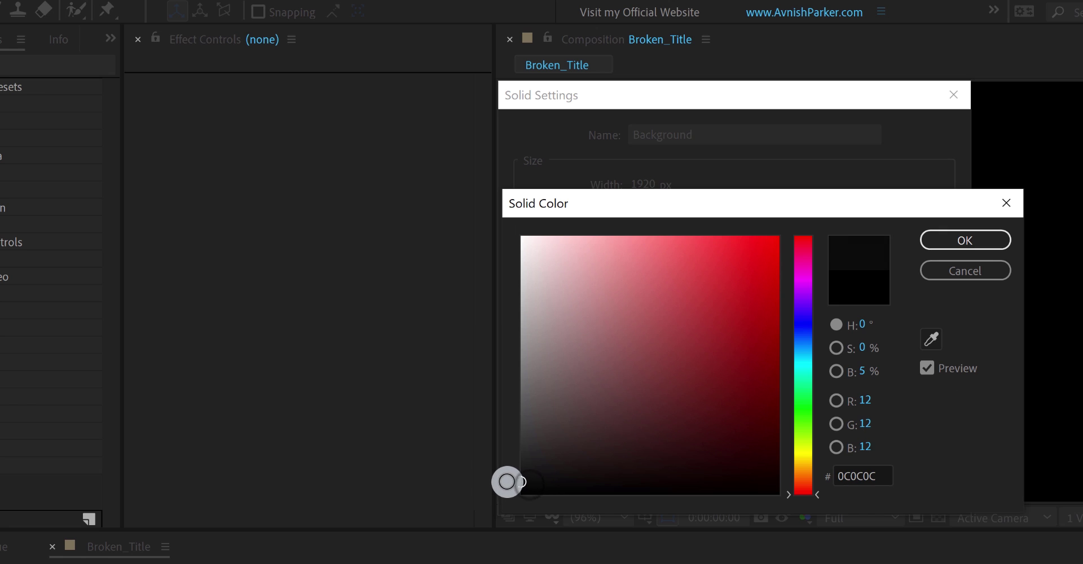
click(947, 245)
click(816, 486)
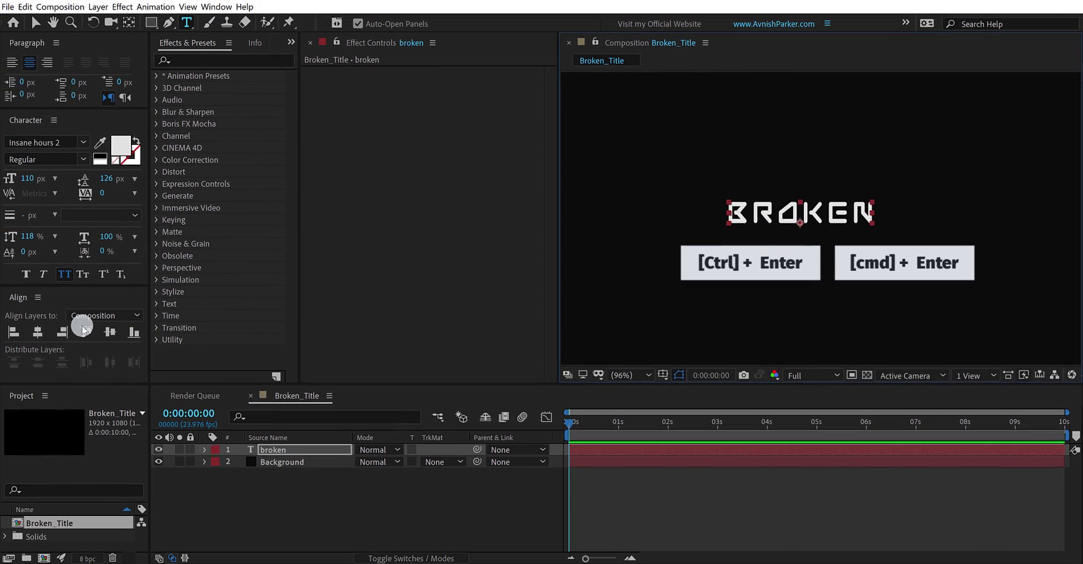
Align the BROKEN text layer to the horizontal and vertical centre of the comp.
click(36, 333)
click(105, 331)
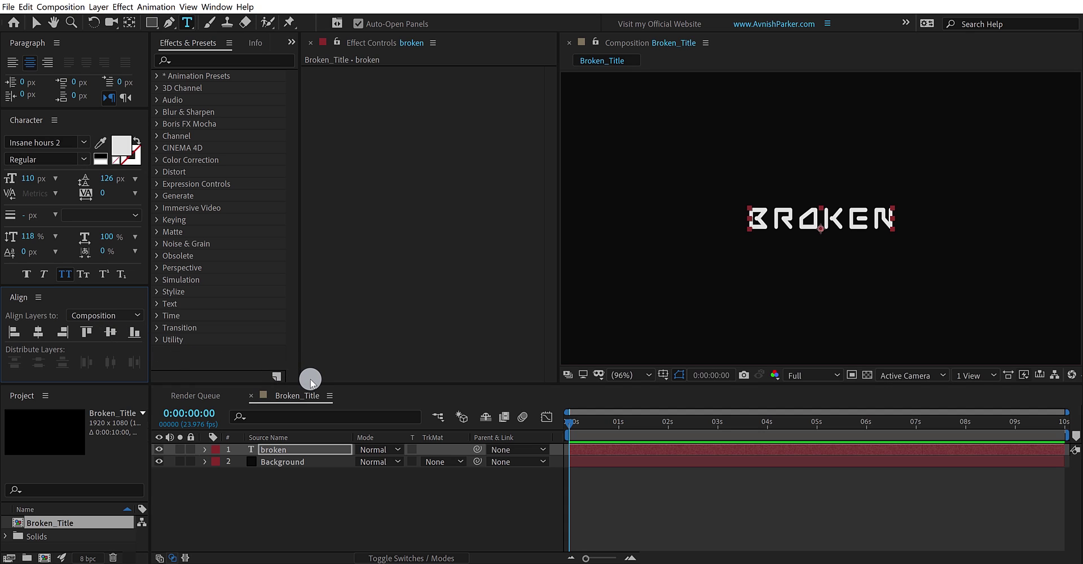
Pre-compose the broken text layer into a new comp named Title_Comp.
right_click(293, 449)
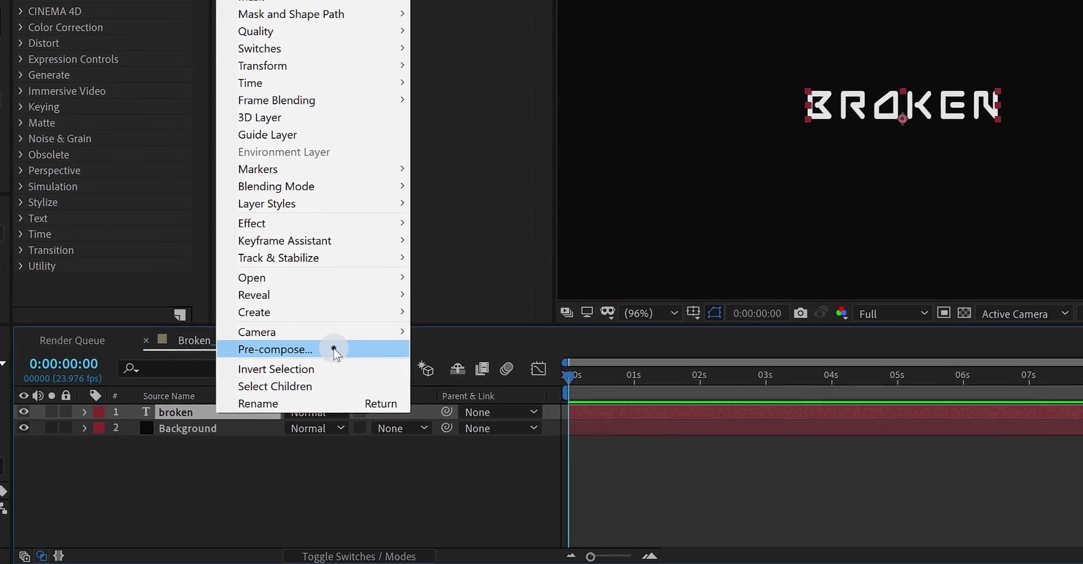
click(313, 408)
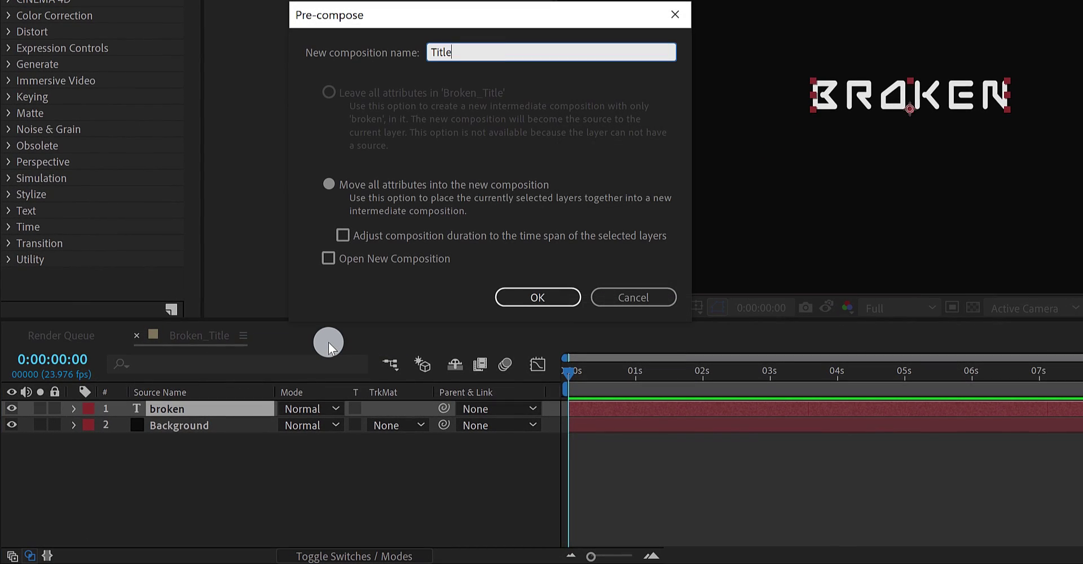
text(Title_Comp)
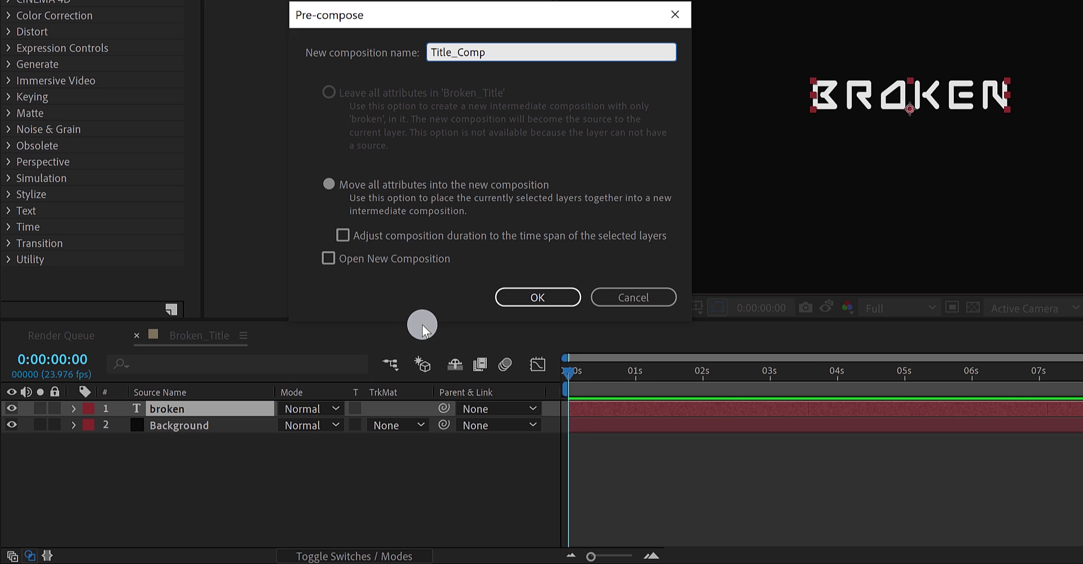
click(504, 297)
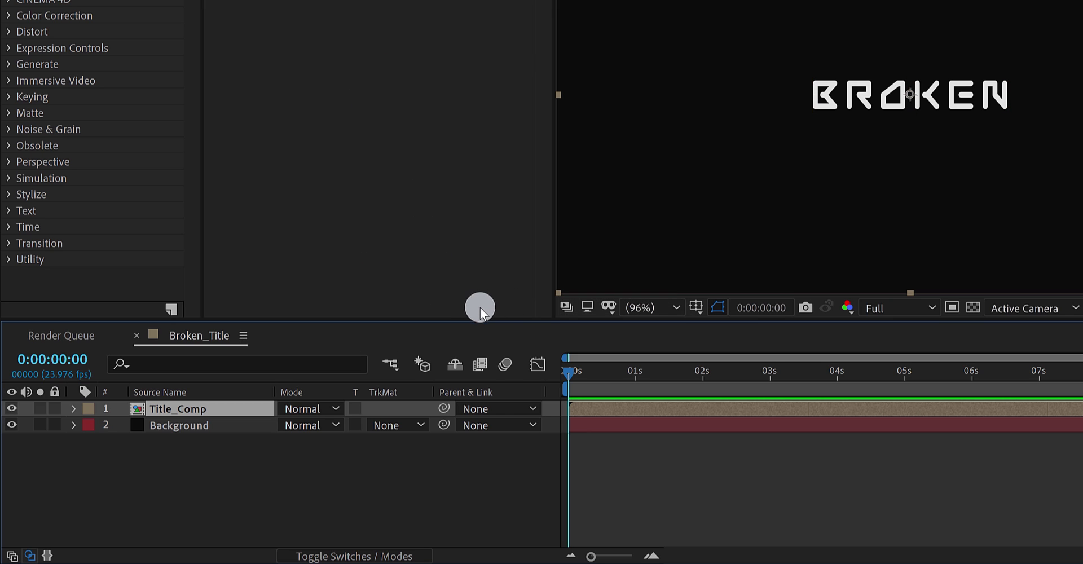
Add an Inner Glow layer style to Title_Comp with Multiply blend and a dark grey colour.
right_click(233, 411)
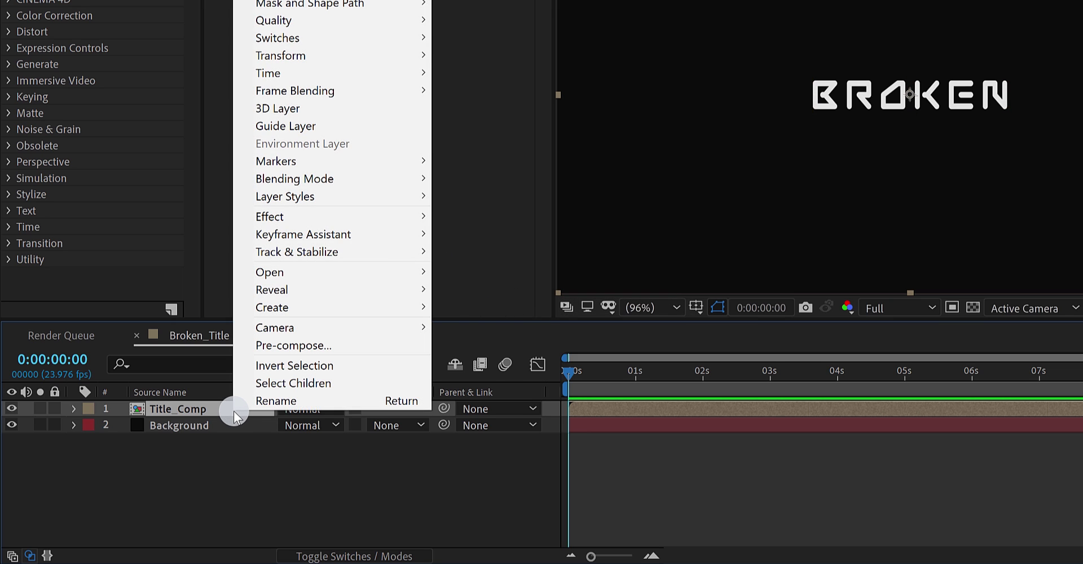
mouse_move(344, 192)
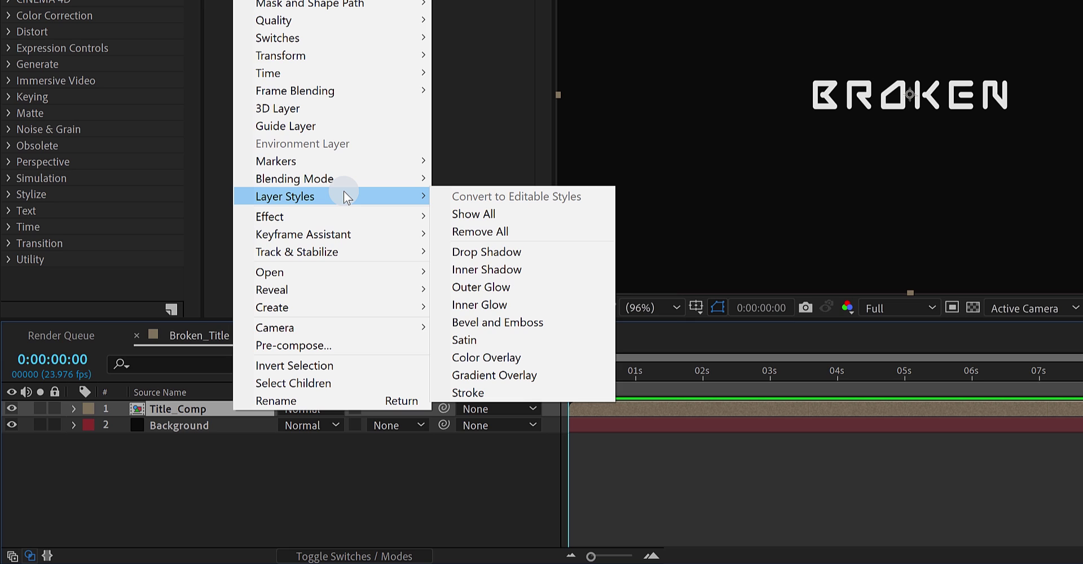
click(516, 305)
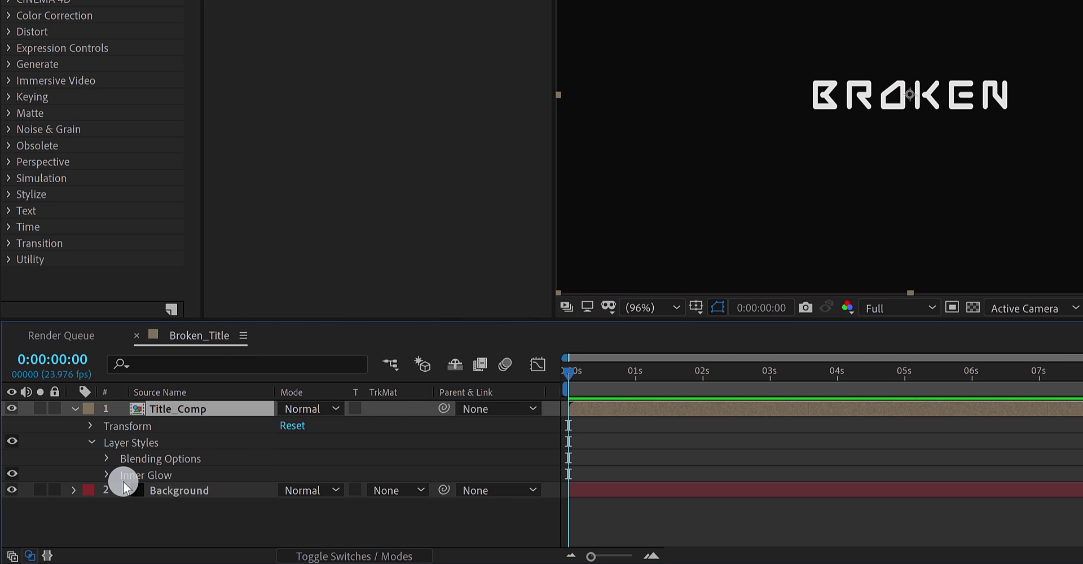
click(106, 475)
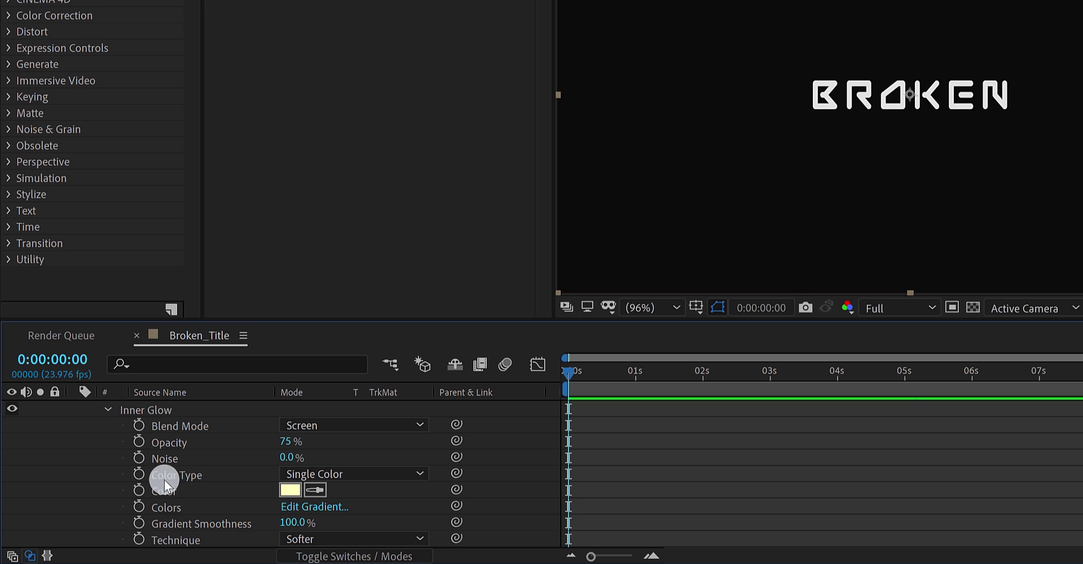
click(312, 432)
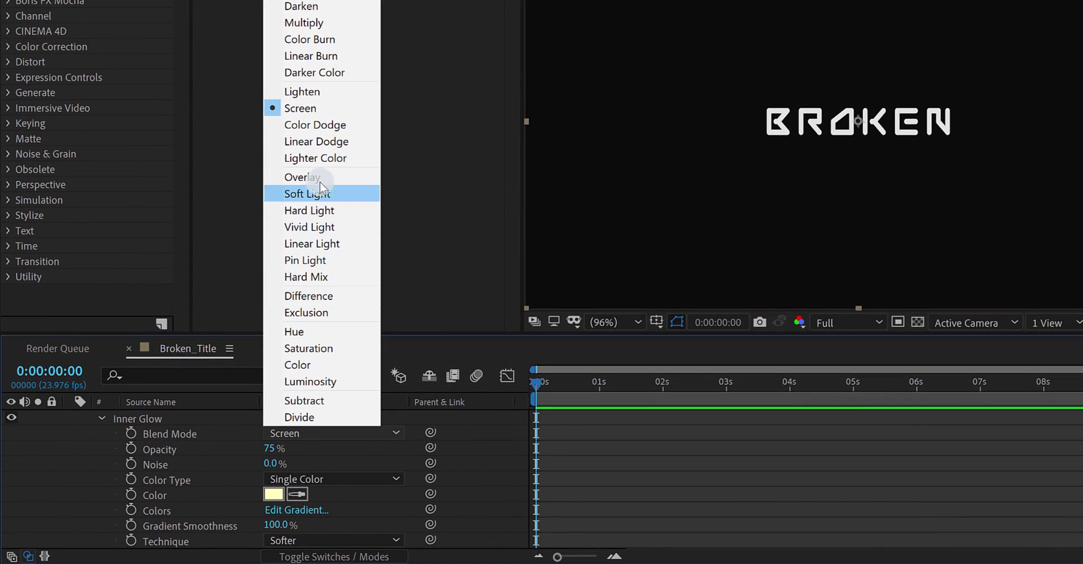
click(318, 26)
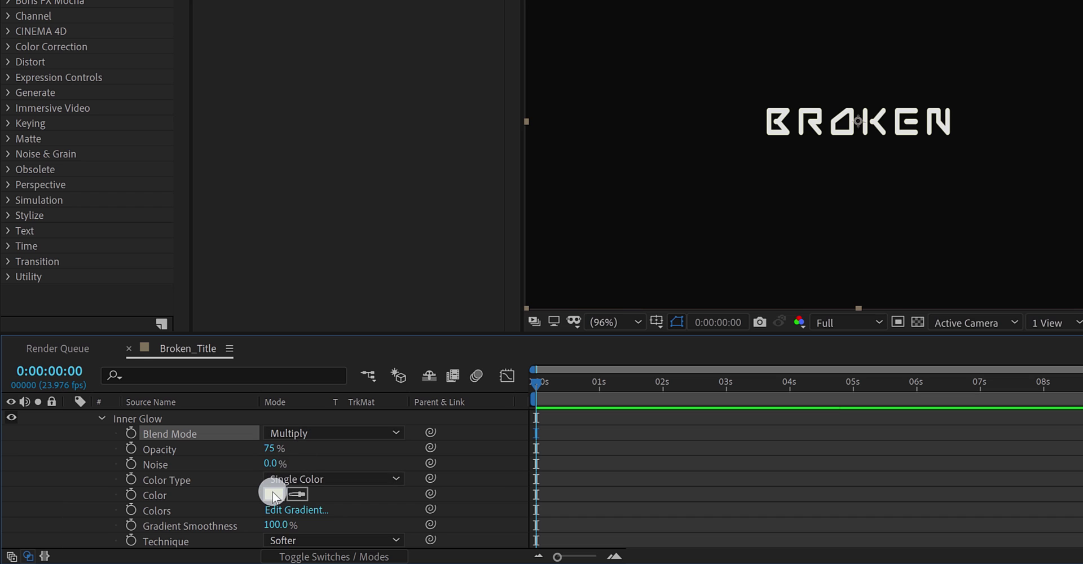
click(273, 494)
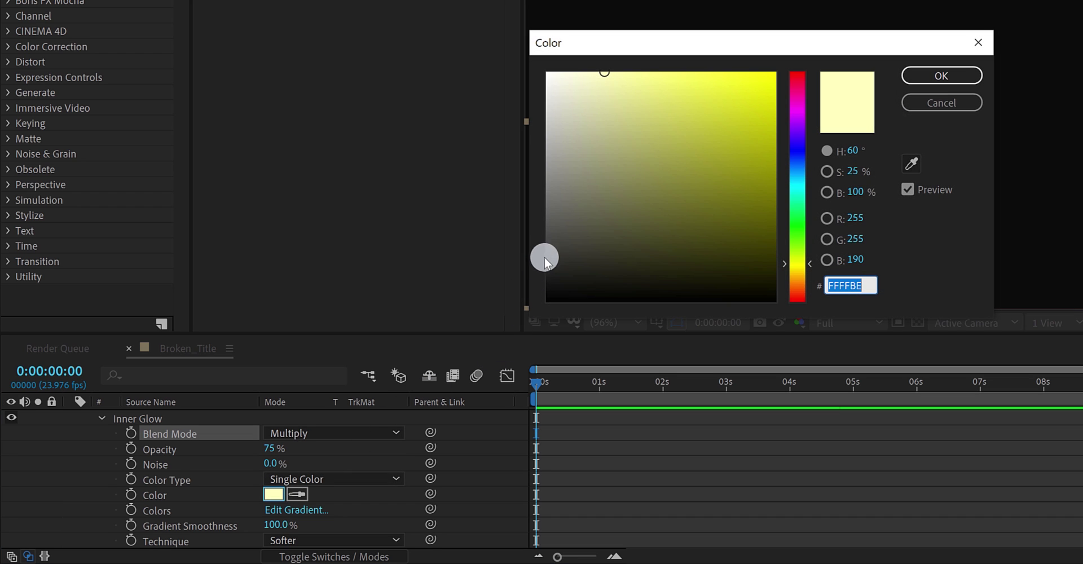
drag(543, 252, 528, 243)
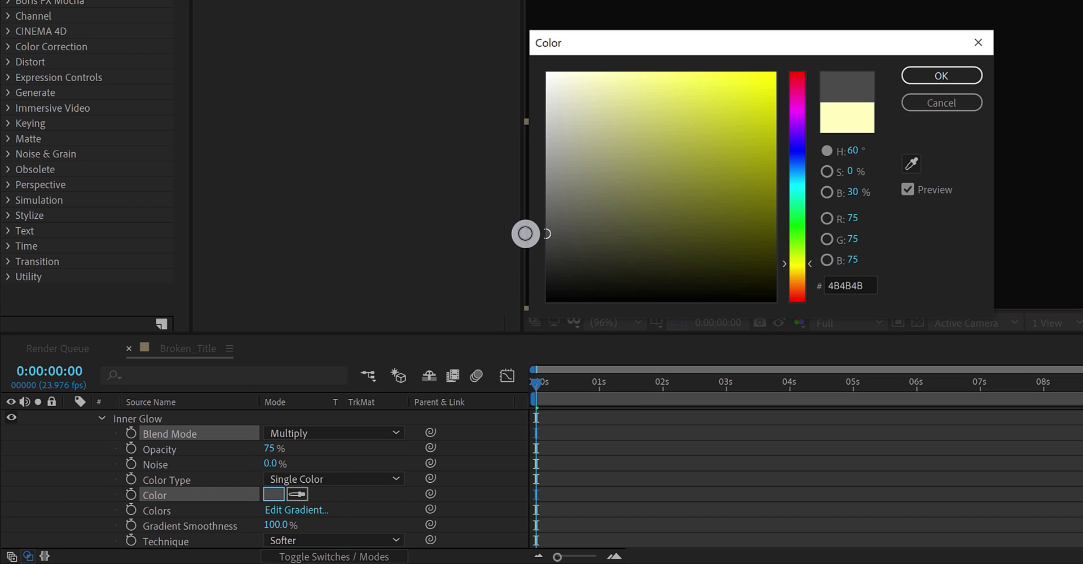
click(917, 76)
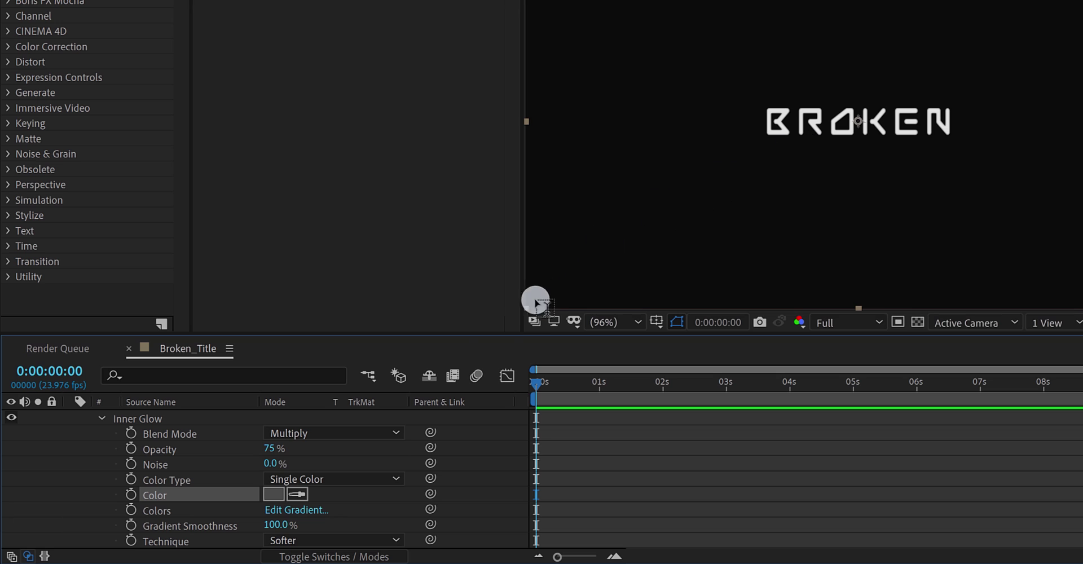
Set the inner glow size to 10 and fit the viewer back to the whole comp.
key(period)
key(period)
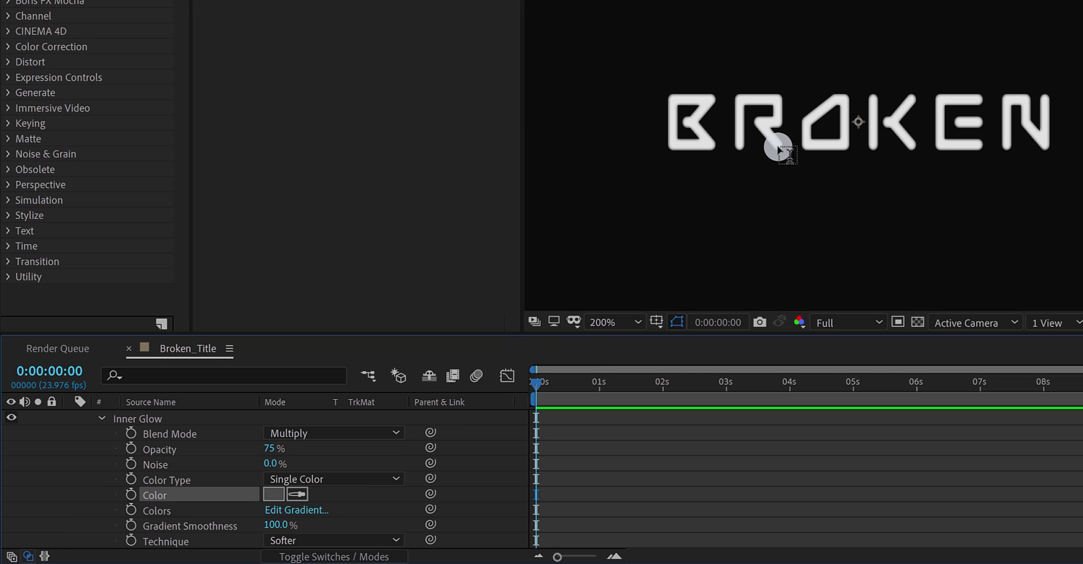
scroll(223, 479, down, 3)
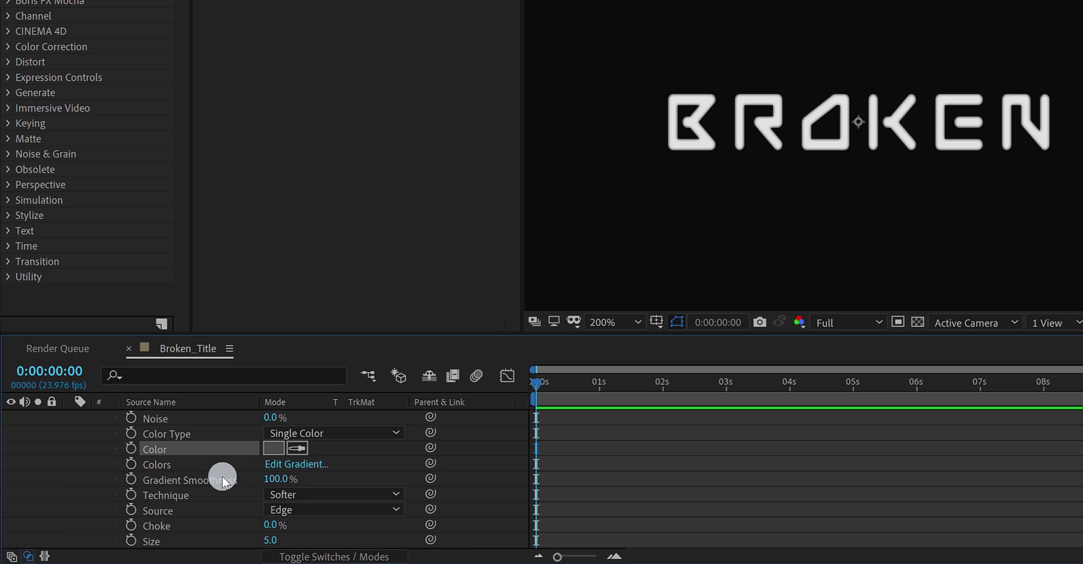
click(273, 496)
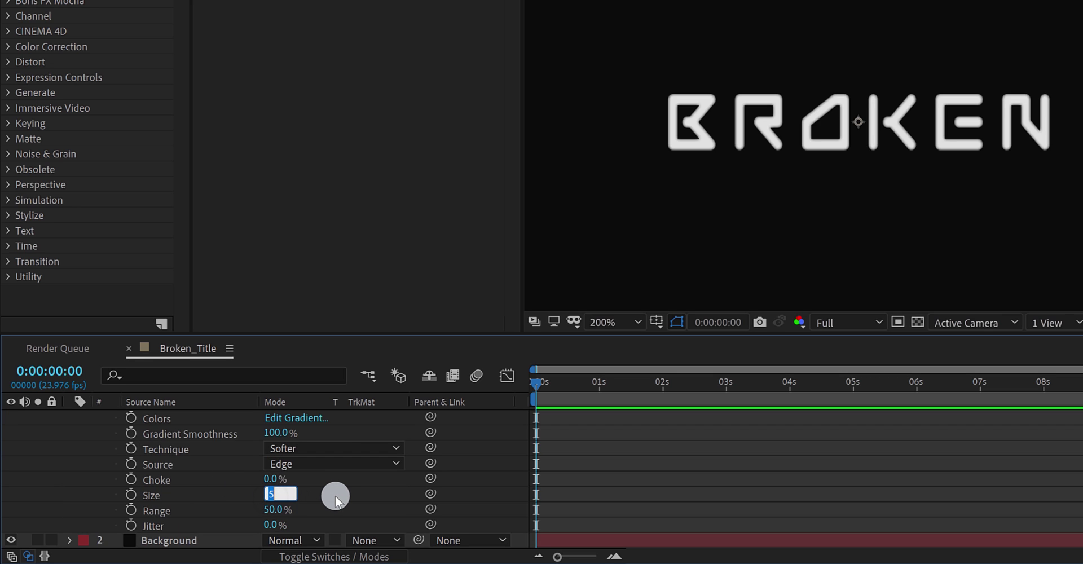
key(Return)
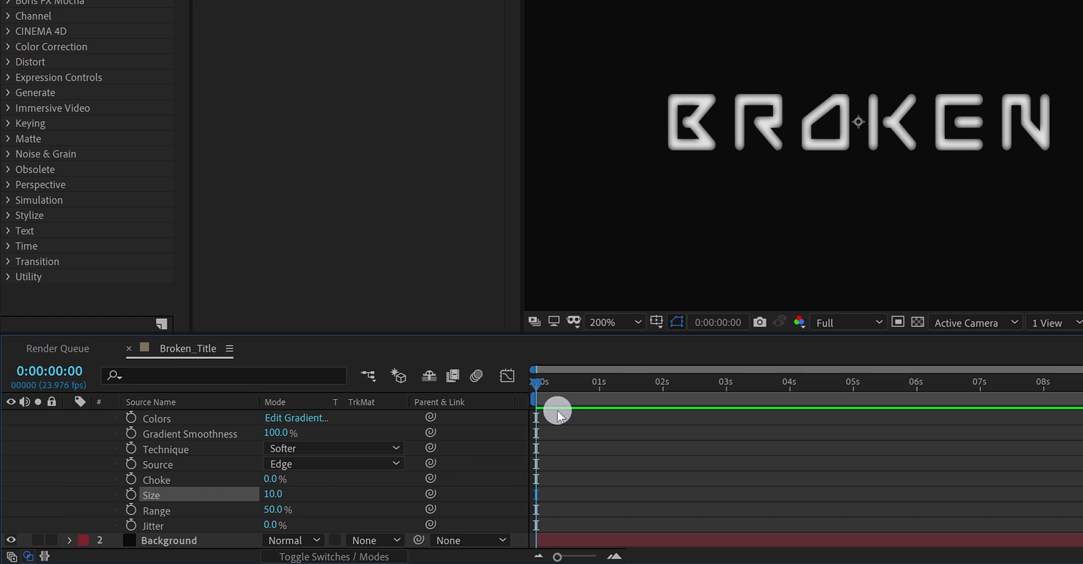
click(608, 323)
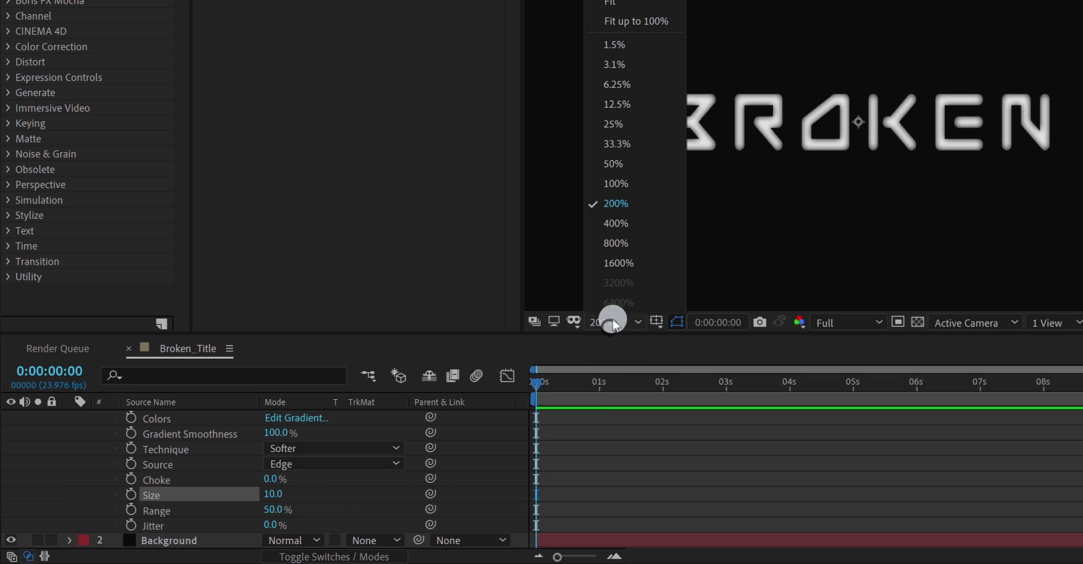
click(627, 22)
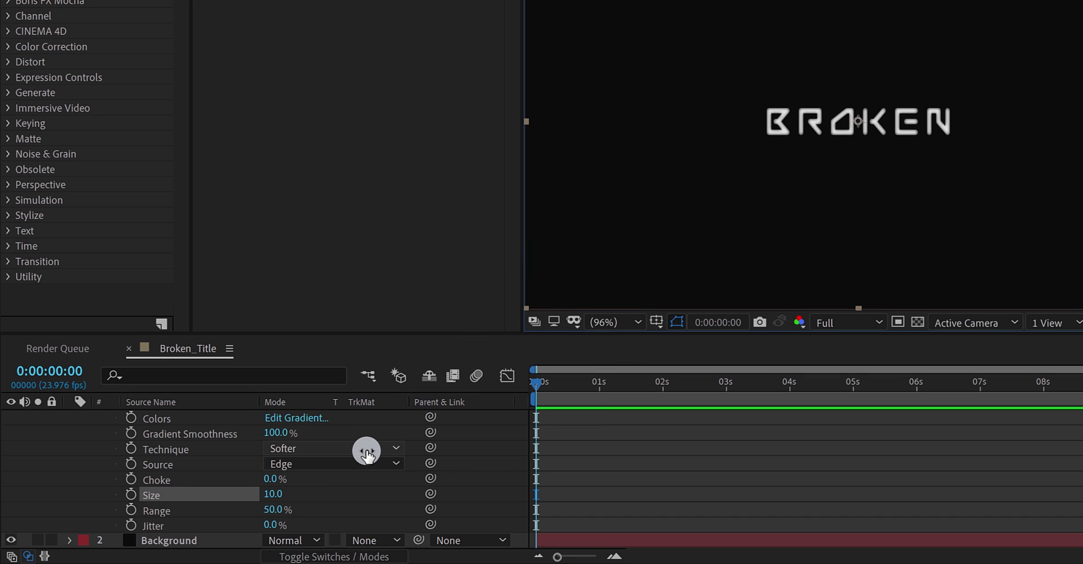
scroll(364, 449, up, 5)
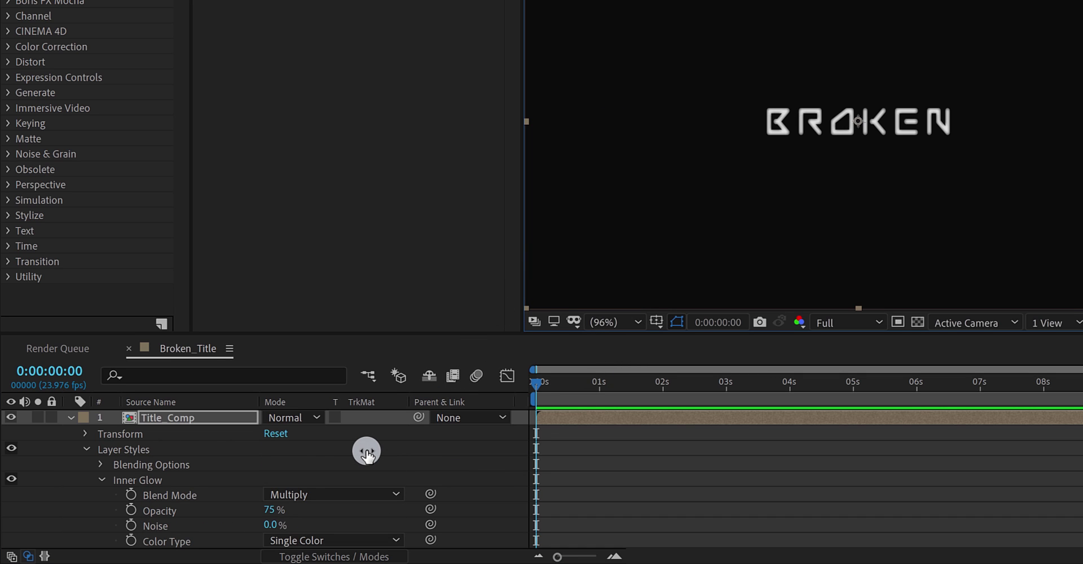
click(71, 418)
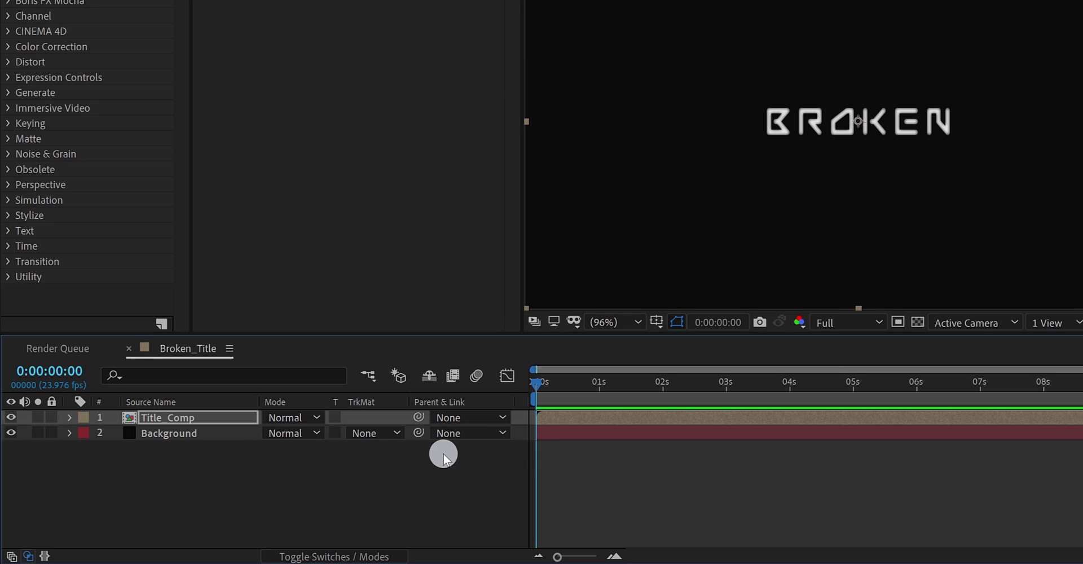
Split Title_Comp at 0:00:02:00 and nudge the second piece slightly later.
click(664, 387)
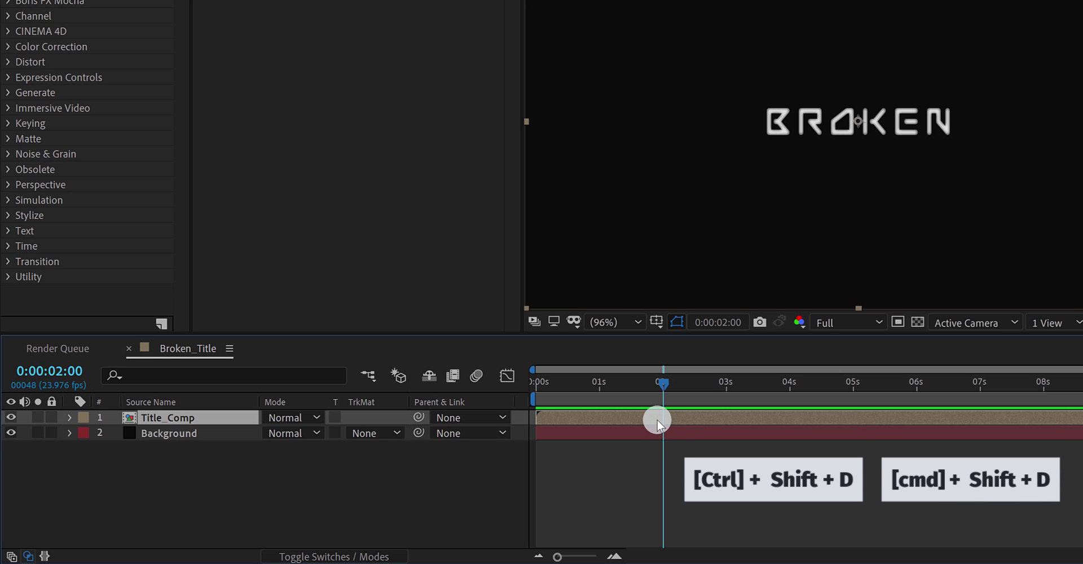
key(ctrl+shift+d)
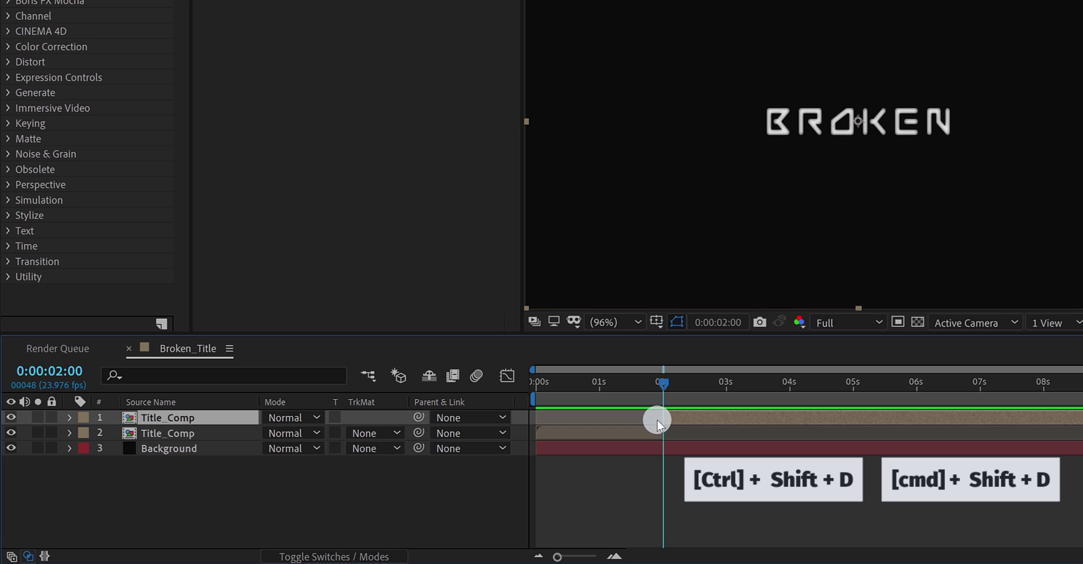
mouse_move(675, 420)
mouse_down()
mouse_move(827, 418)
mouse_move(681, 429)
mouse_move(693, 422)
mouse_up()
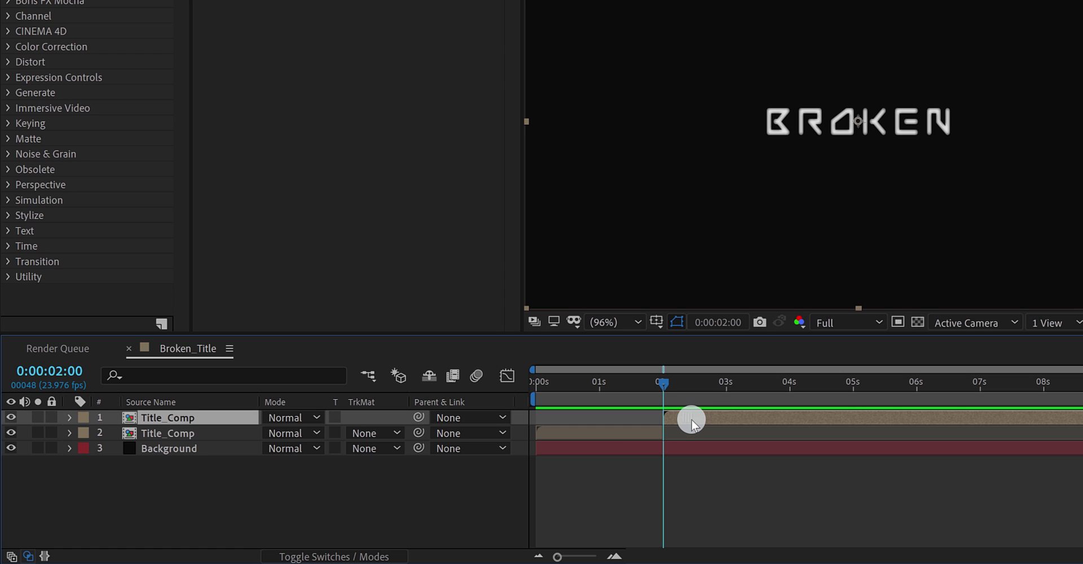
drag(665, 384, 649, 389)
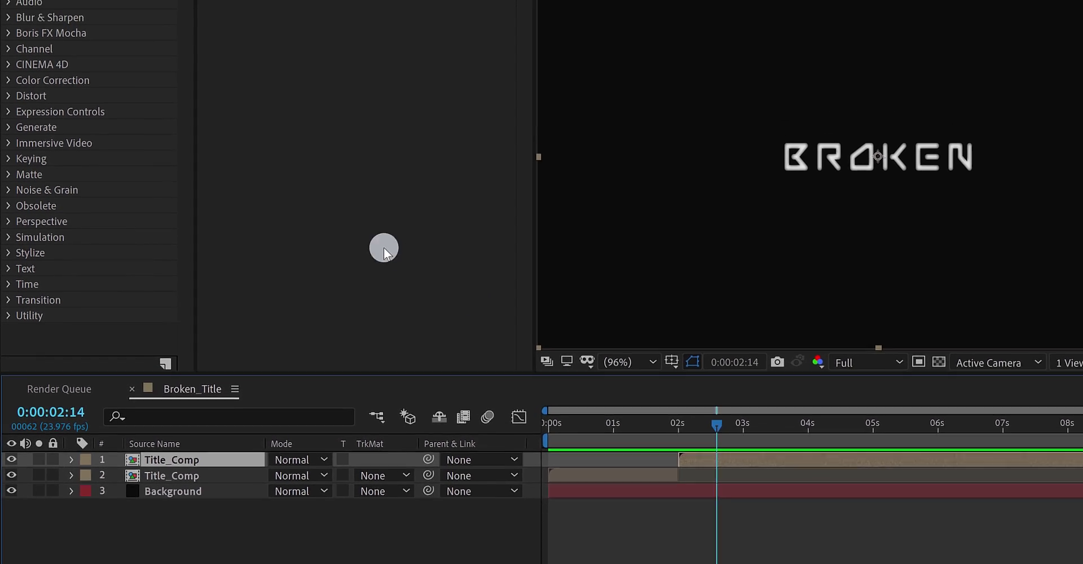
Apply Shatter to the later title piece with Rendered view and the Glass pattern.
click(94, 59)
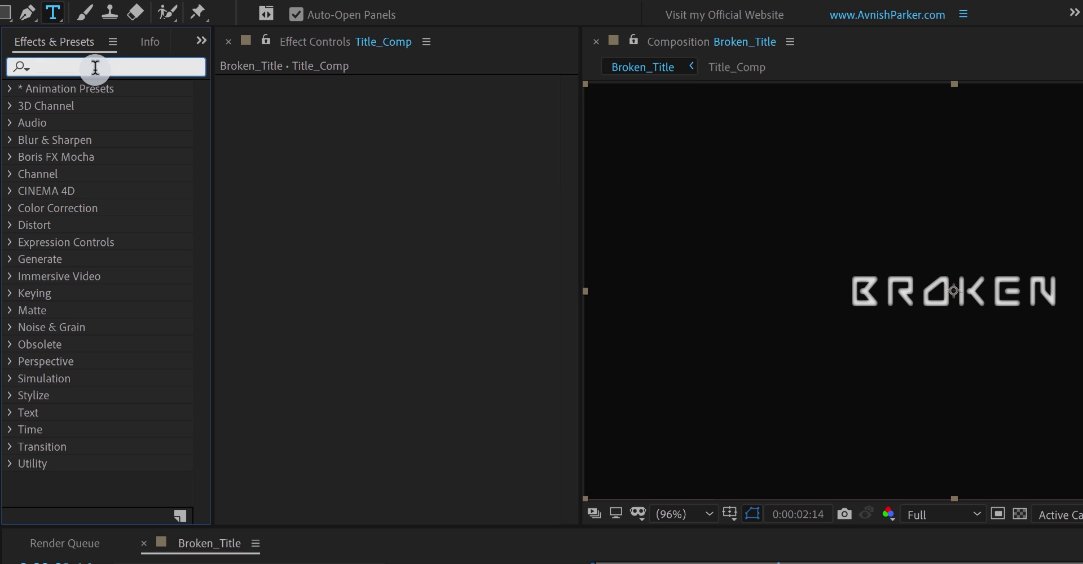
text(shatter)
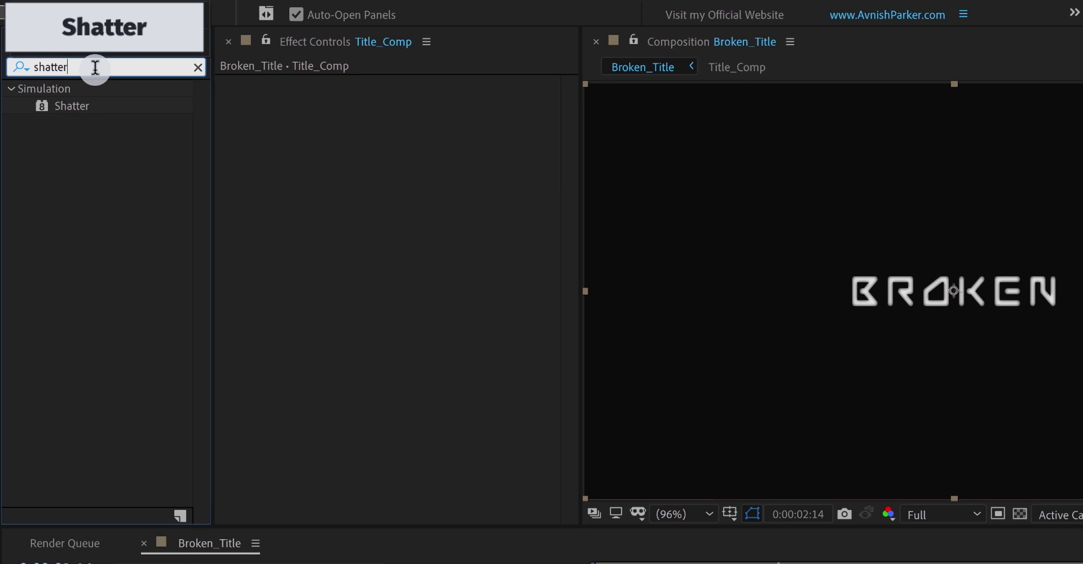
drag(82, 104, 299, 107)
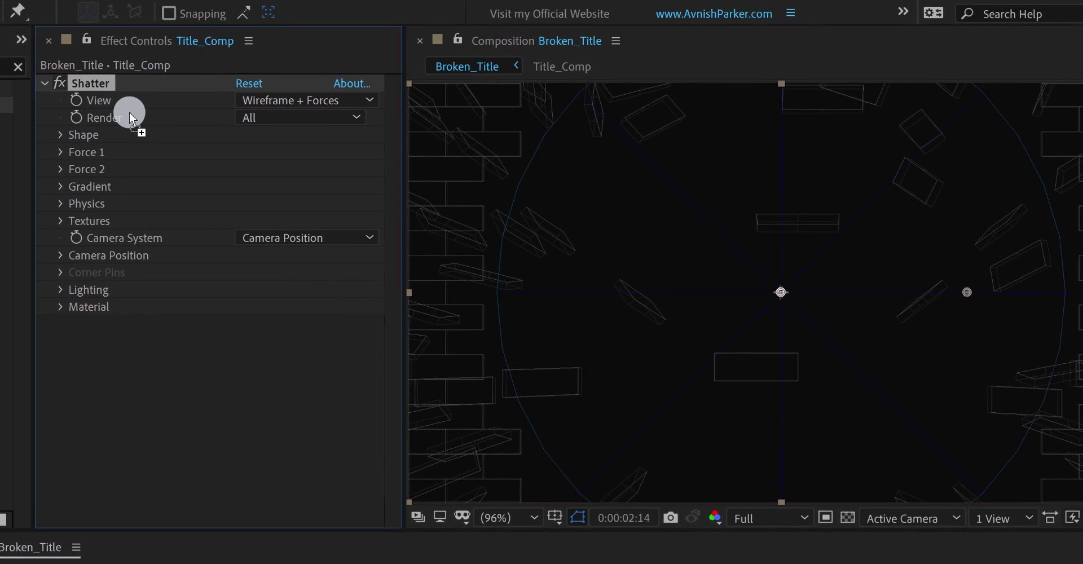
click(245, 100)
click(247, 116)
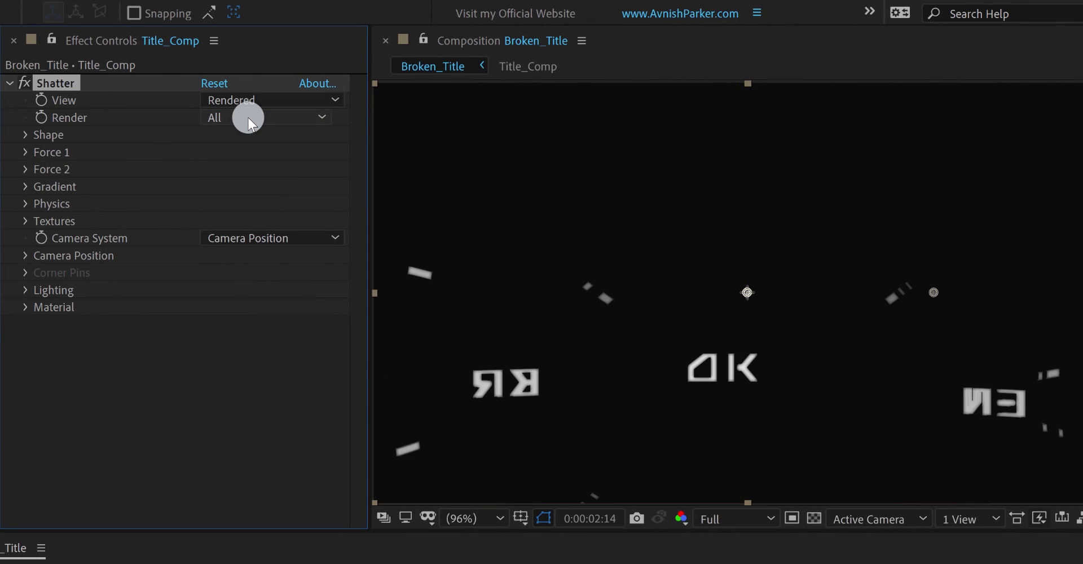
click(25, 134)
click(251, 149)
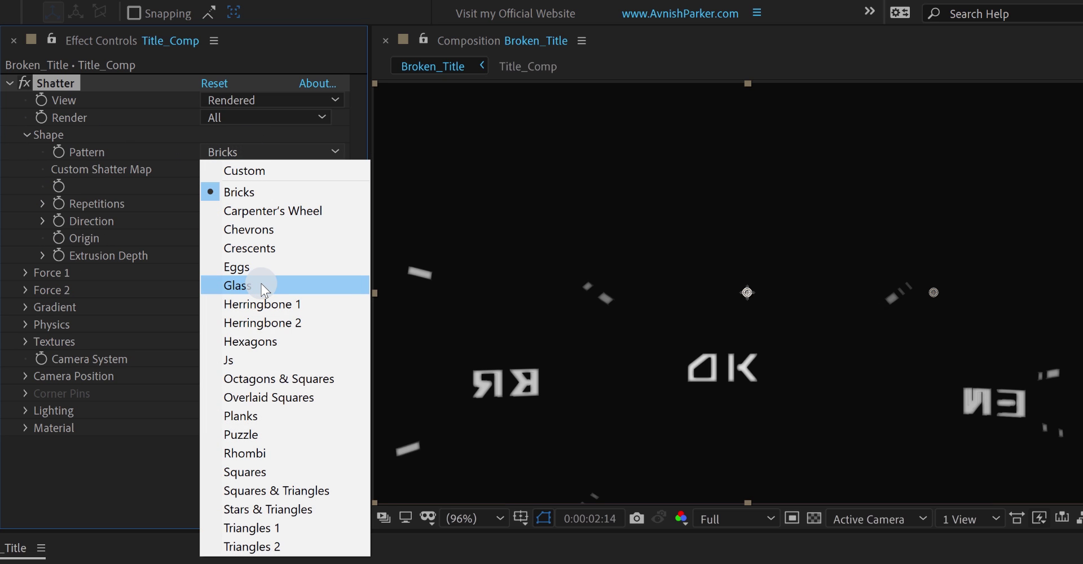
click(261, 285)
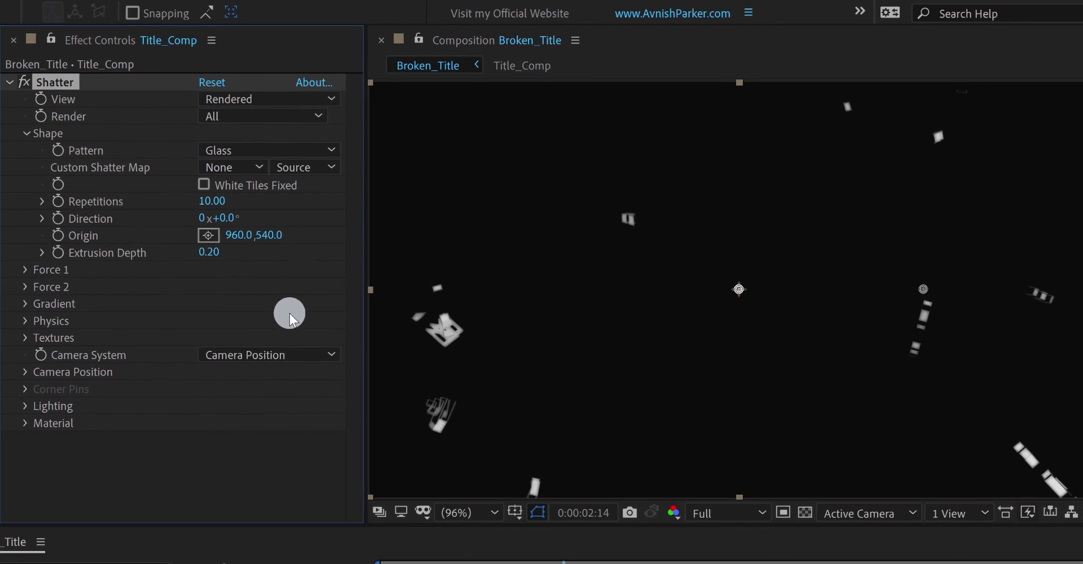
drag(532, 555, 517, 558)
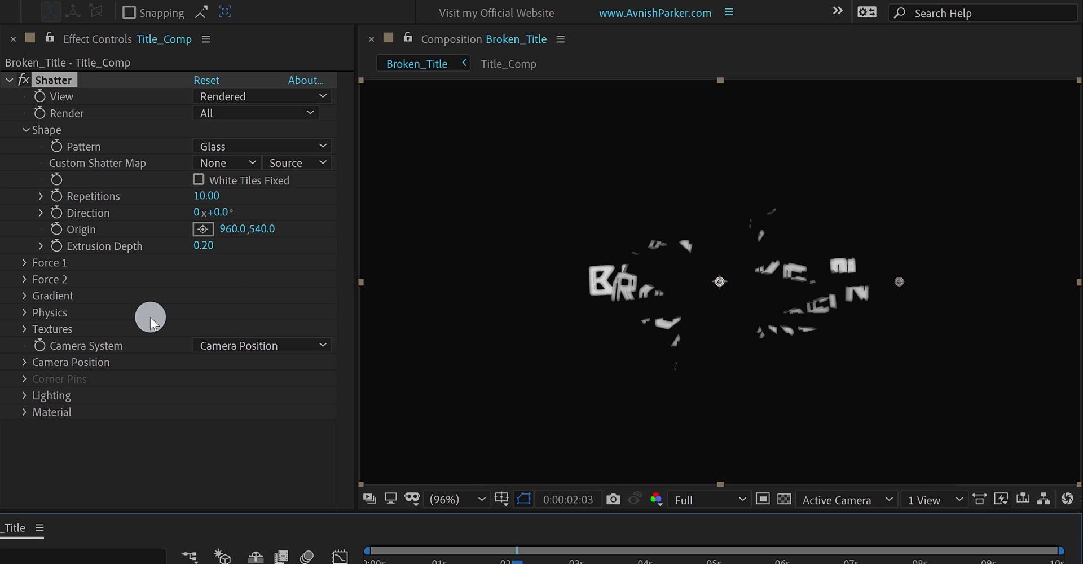
Set the Shatter extrusion depth to 0.01 and repetitions to 20.
click(204, 247)
text(0.01)
key(Return)
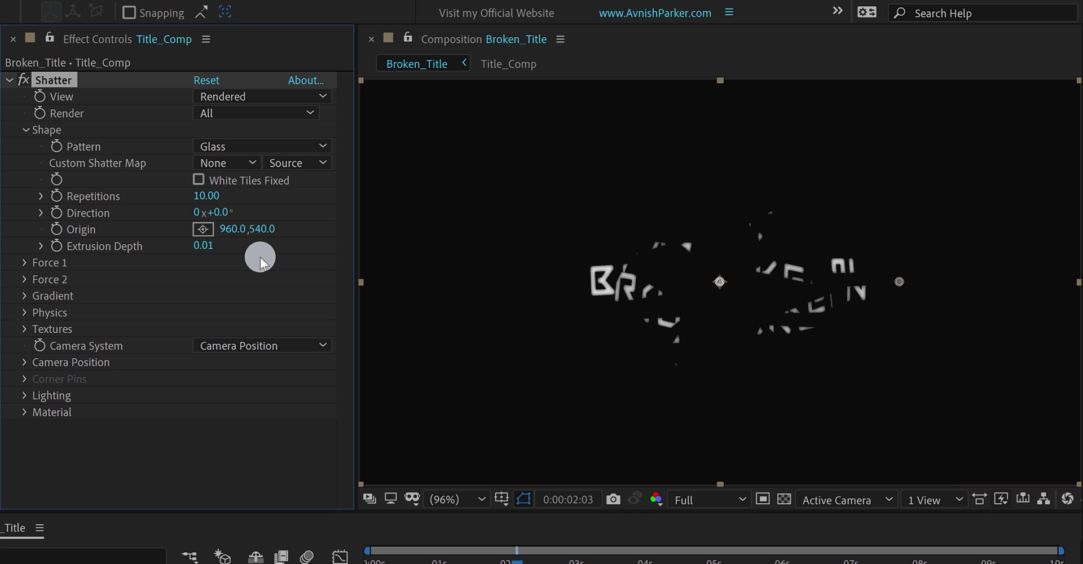
click(213, 196)
text(20)
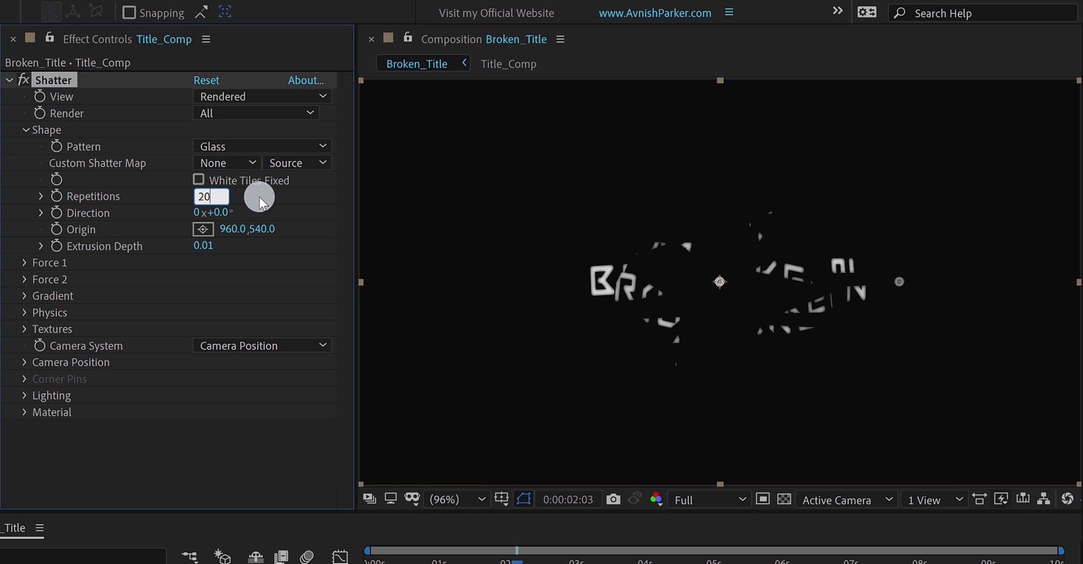
key(Return)
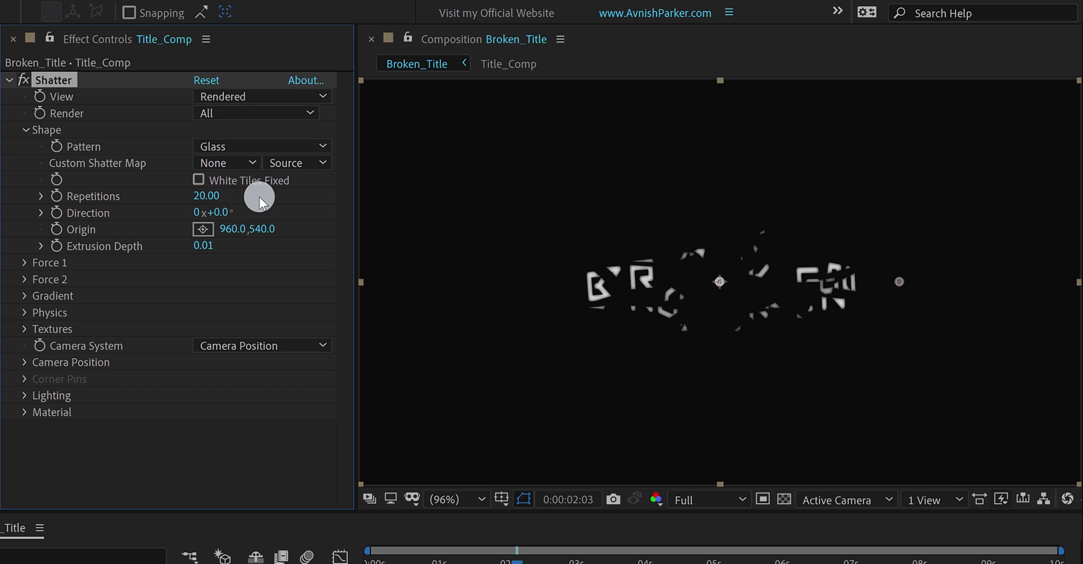
Weaken Shatter Force 1 to a strength of 0.09.
click(23, 262)
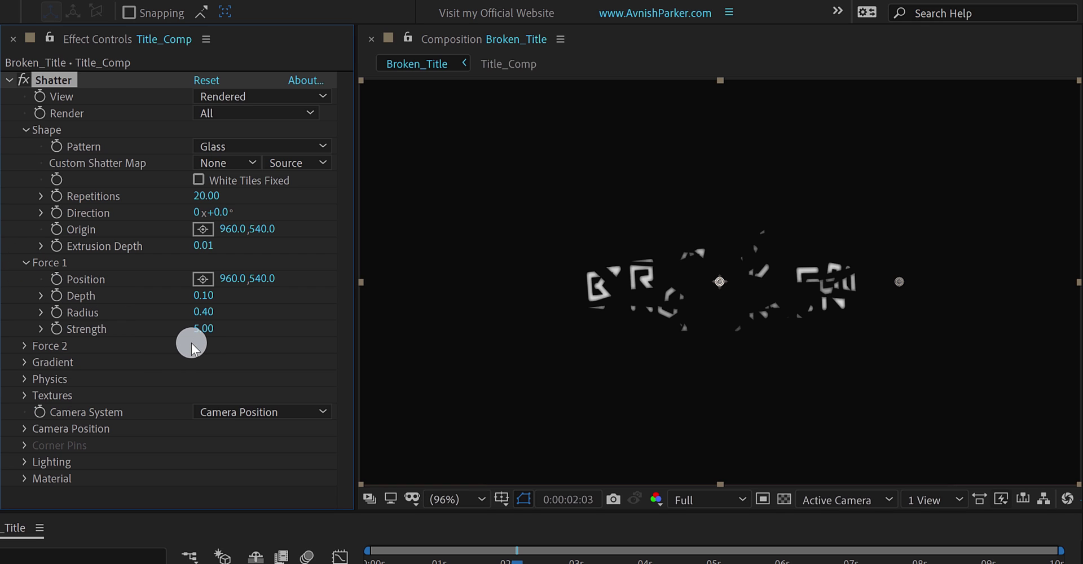
click(208, 337)
text(.09)
key(Return)
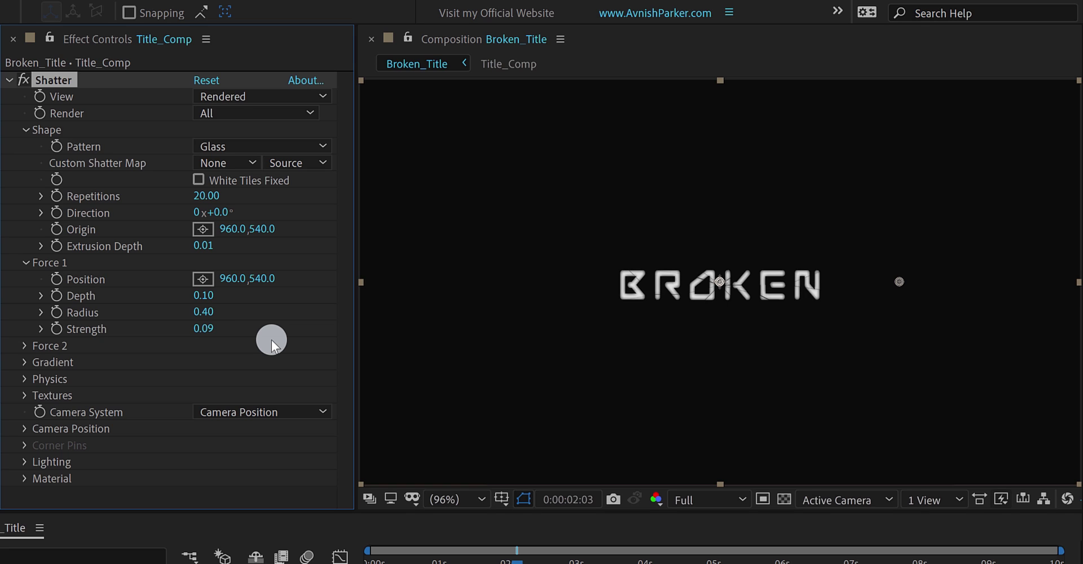
mouse_move(517, 557)
mouse_down()
mouse_move(571, 559)
mouse_move(532, 560)
mouse_up()
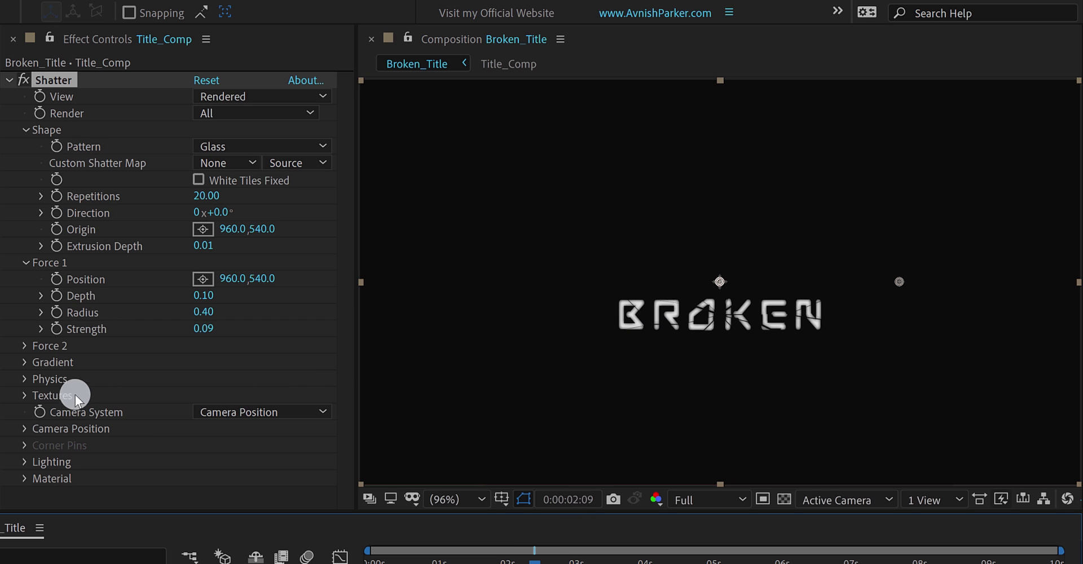
Disable Force 2 by setting its depth and strength to 0.
click(23, 349)
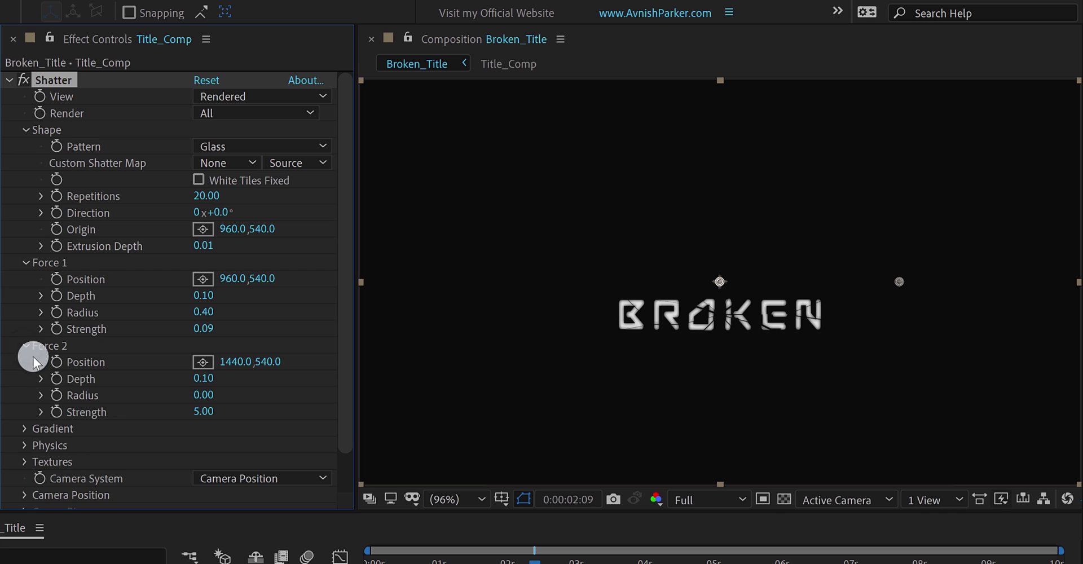
click(212, 382)
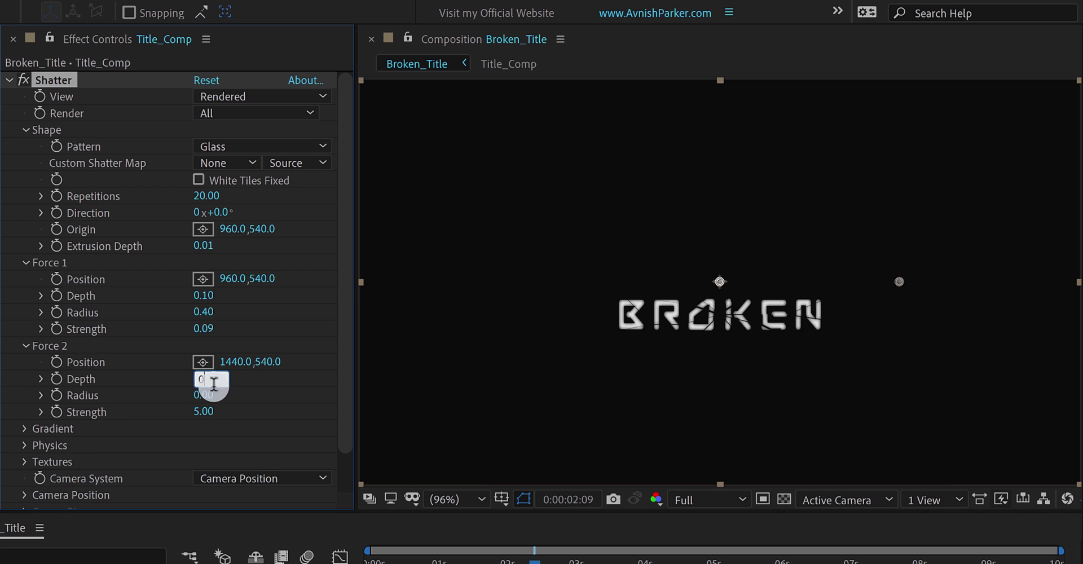
text(0)
click(212, 413)
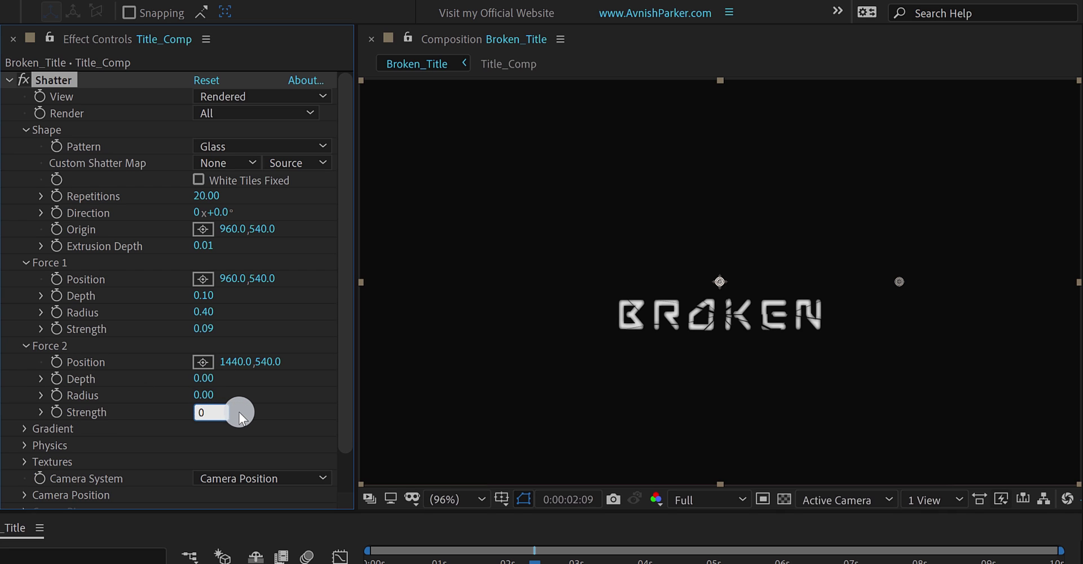
text(0)
key(Return)
scroll(136, 414, down, 2)
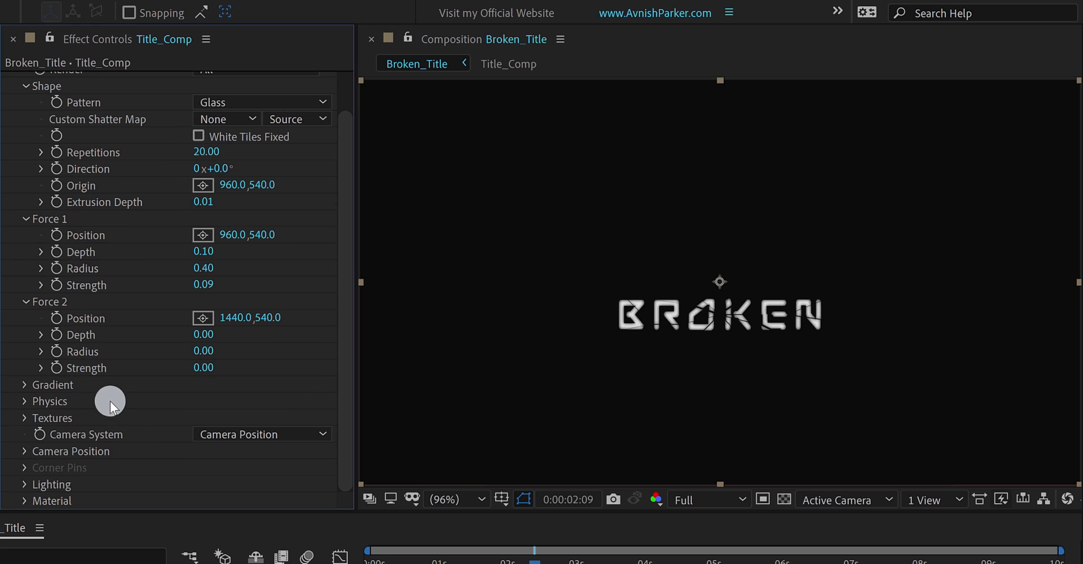
Set the Shatter gravity to 0 and check the result around 0:00:02:05.
click(26, 400)
scroll(49, 406, down, 1)
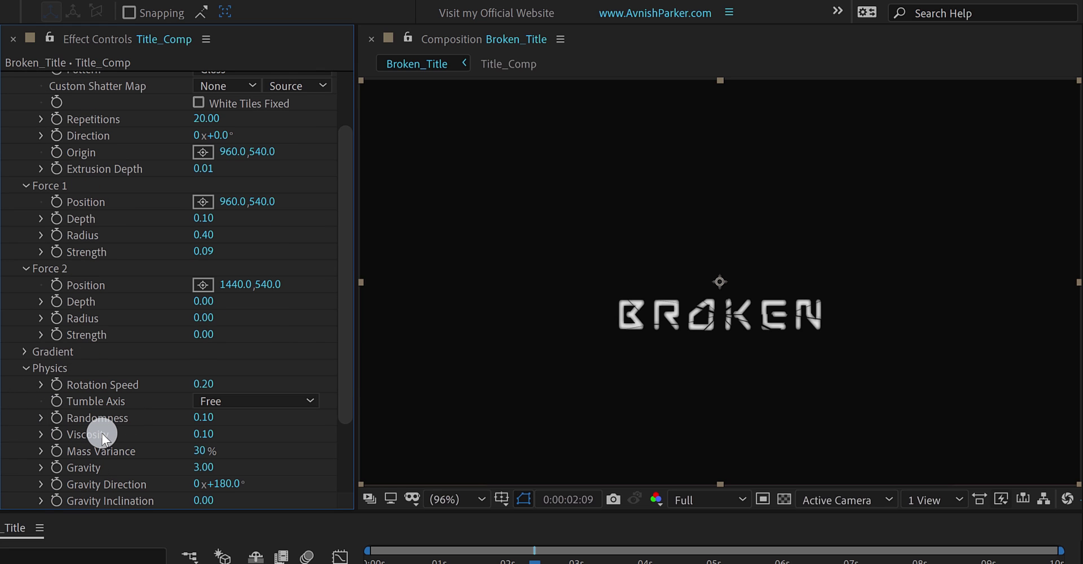
click(202, 467)
text(0)
key(Return)
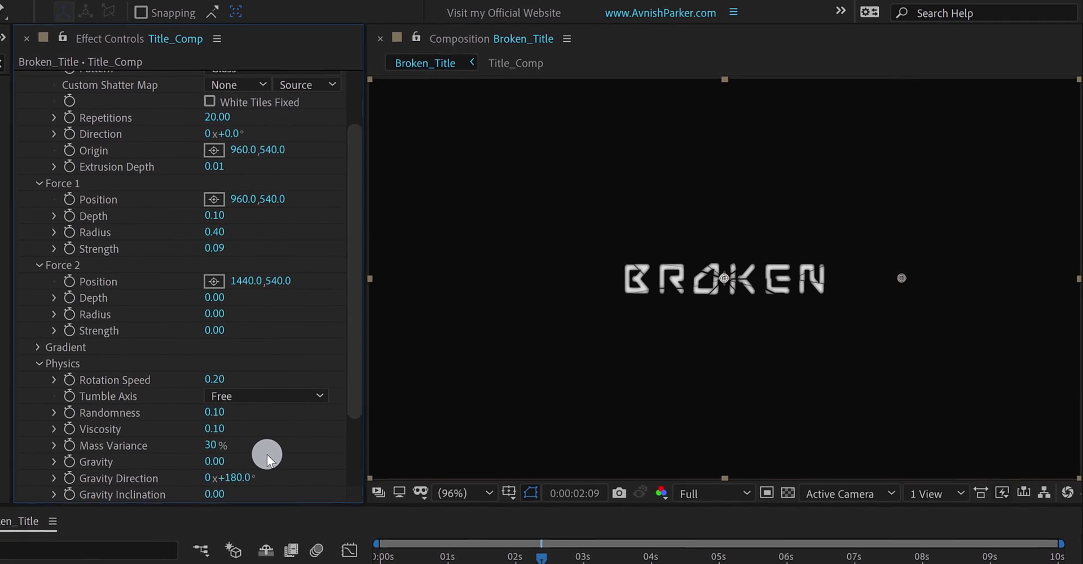
click(529, 551)
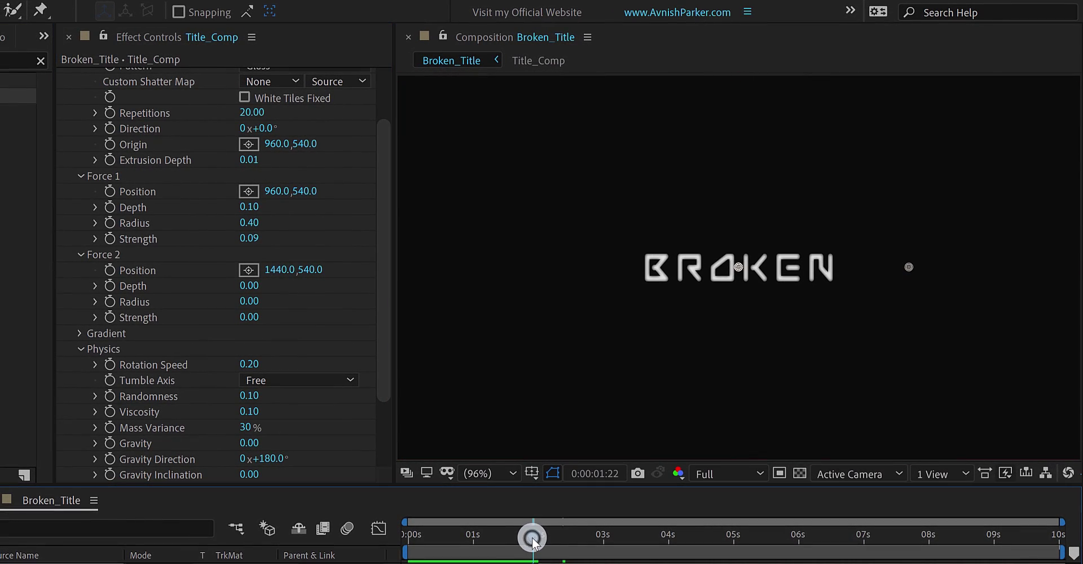
mouse_move(539, 543)
mouse_down()
mouse_move(605, 542)
mouse_move(551, 543)
mouse_move(551, 556)
mouse_up()
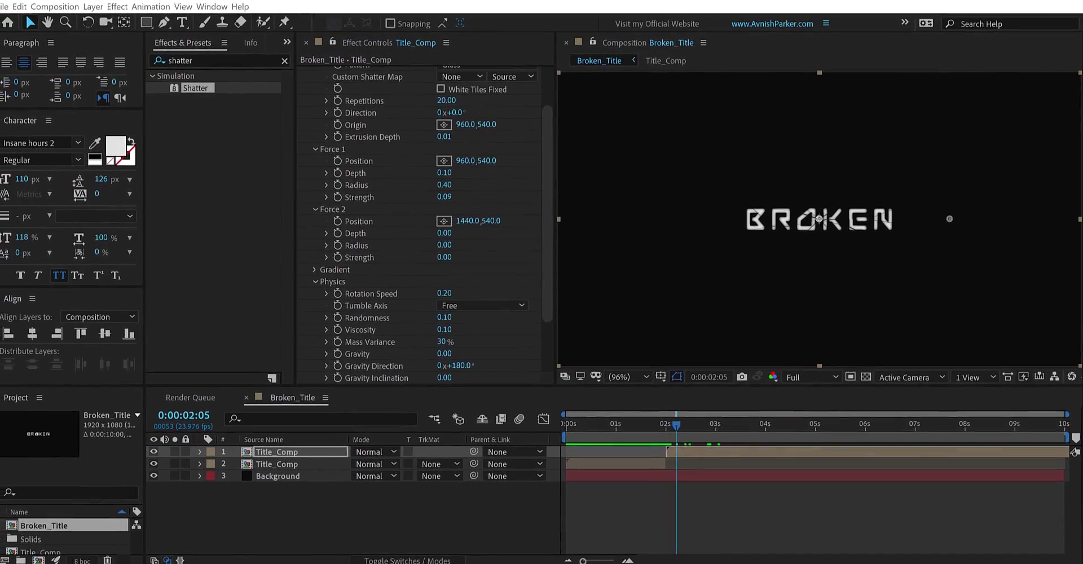
Add Shatter.png to the comp and create a new adjustment layer on top.
drag(0, 312, 314, 499)
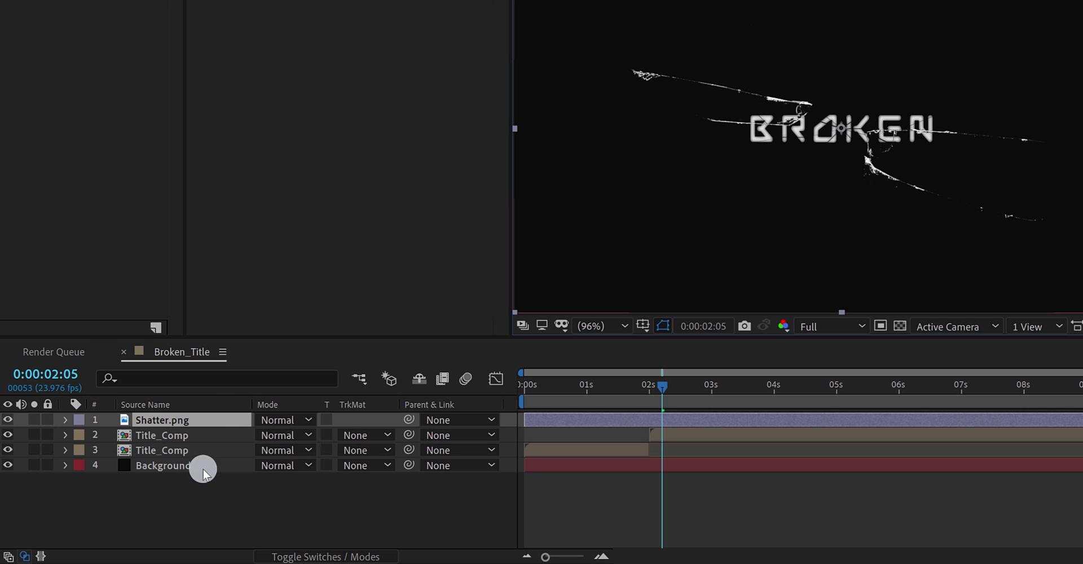
right_click(189, 502)
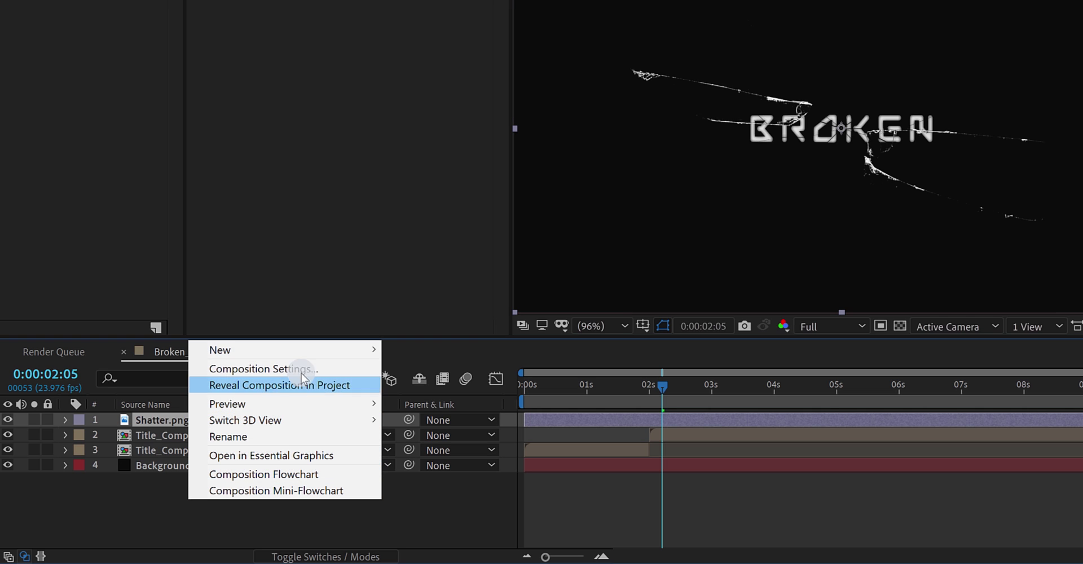
click(294, 347)
click(492, 464)
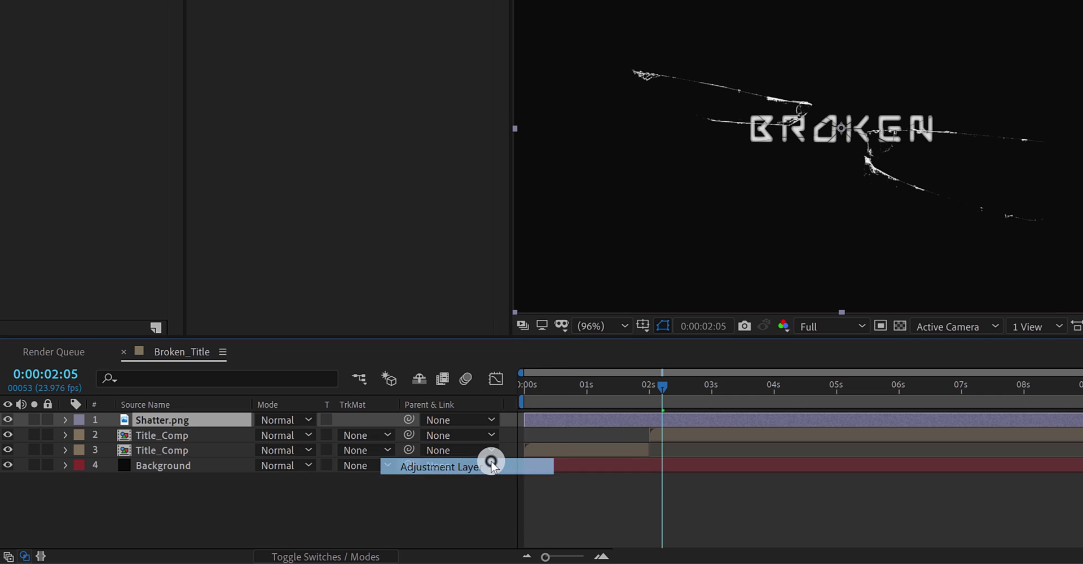
key(Return)
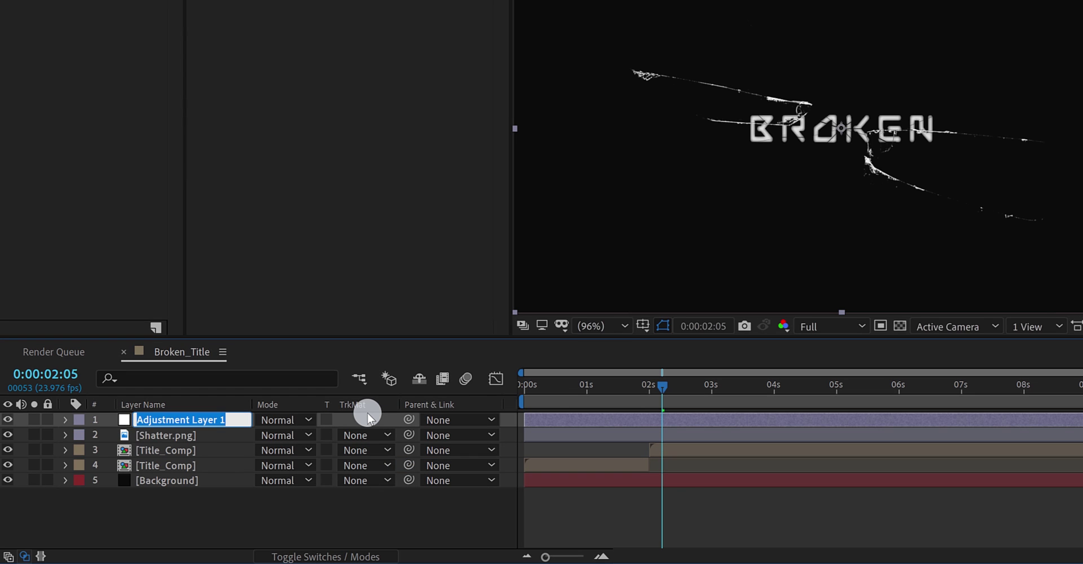
Name the adjustment layer Glass, give it Fast Box Blur radius 3, and move it beneath Shatter.png.
text(Glass)
key(Return)
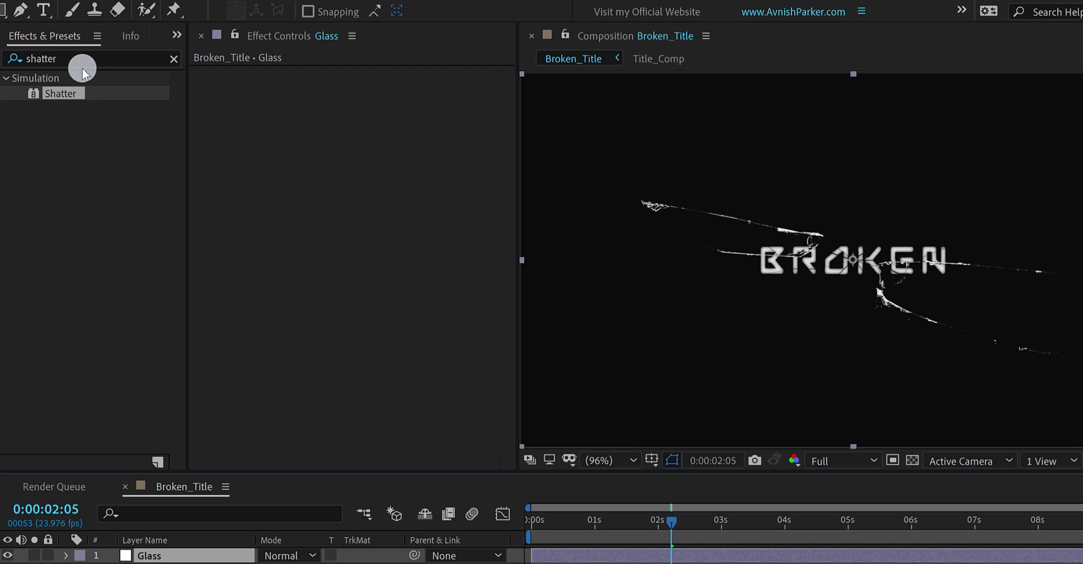
double_click(81, 53)
text(blur)
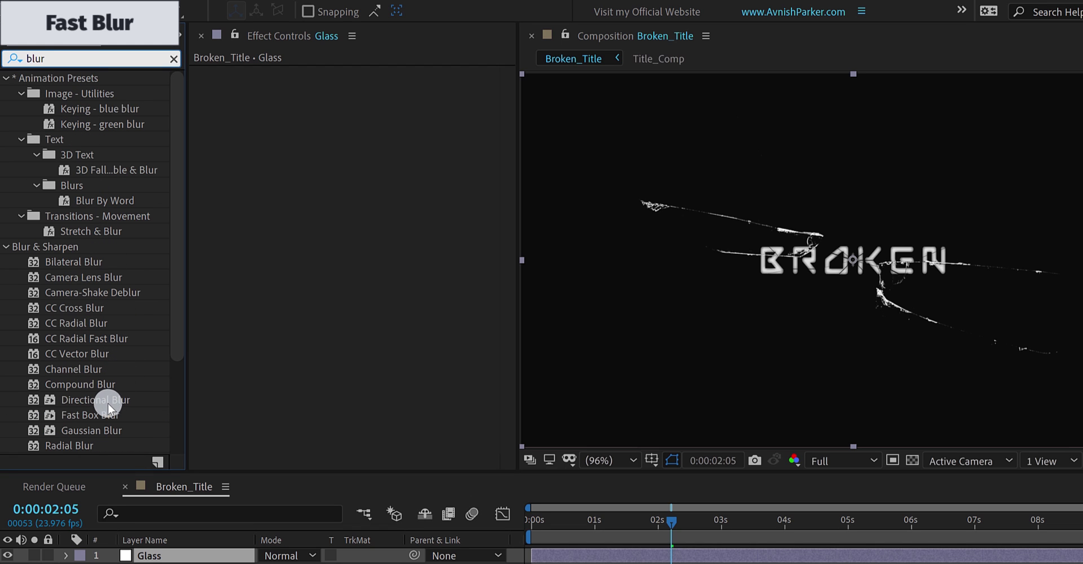
drag(93, 418, 297, 287)
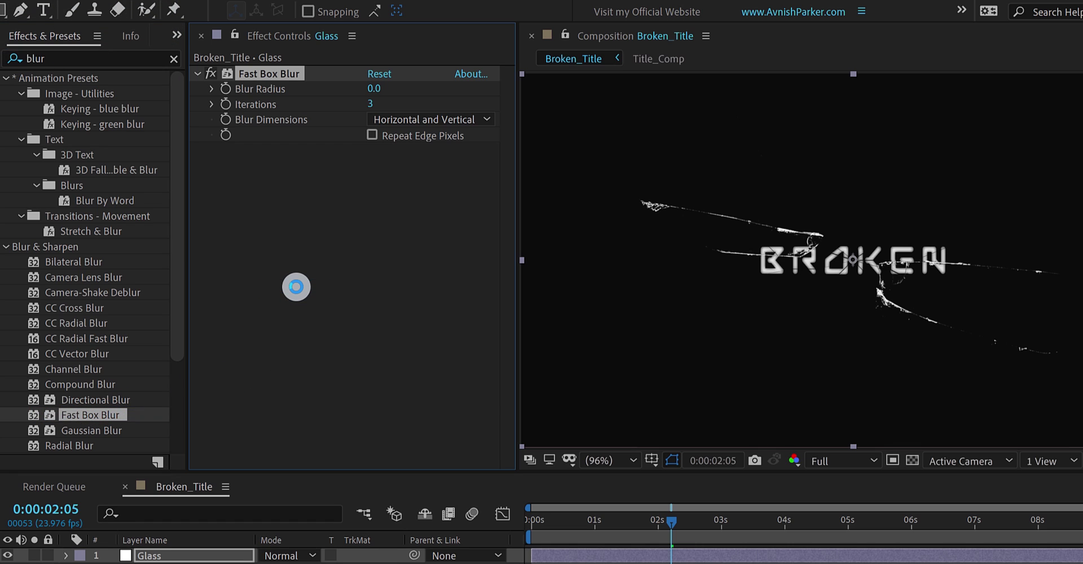
click(374, 89)
text(3)
key(Return)
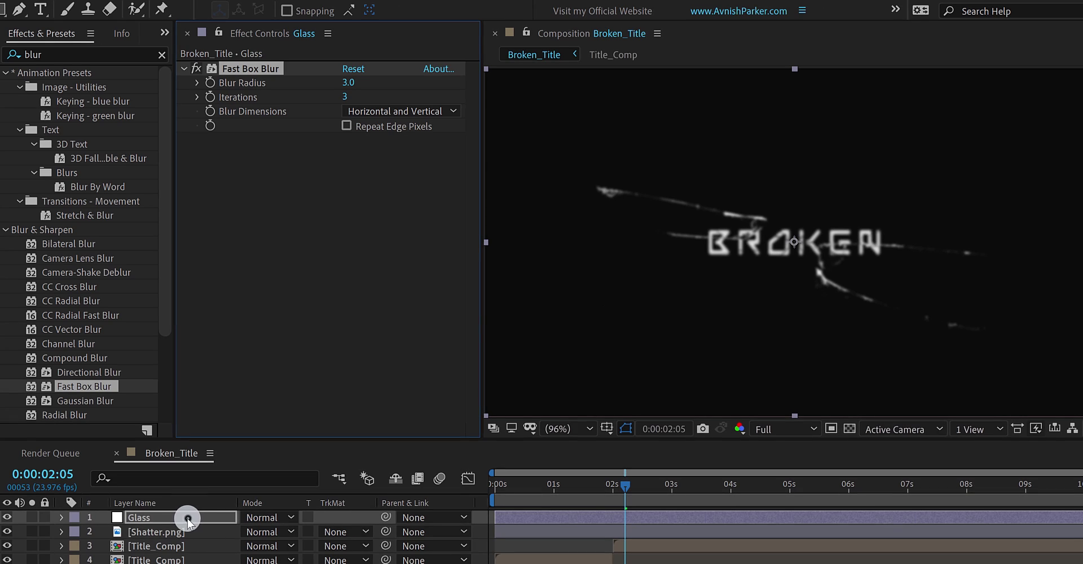
mouse_move(194, 536)
mouse_down()
mouse_move(193, 561)
mouse_move(185, 537)
mouse_up()
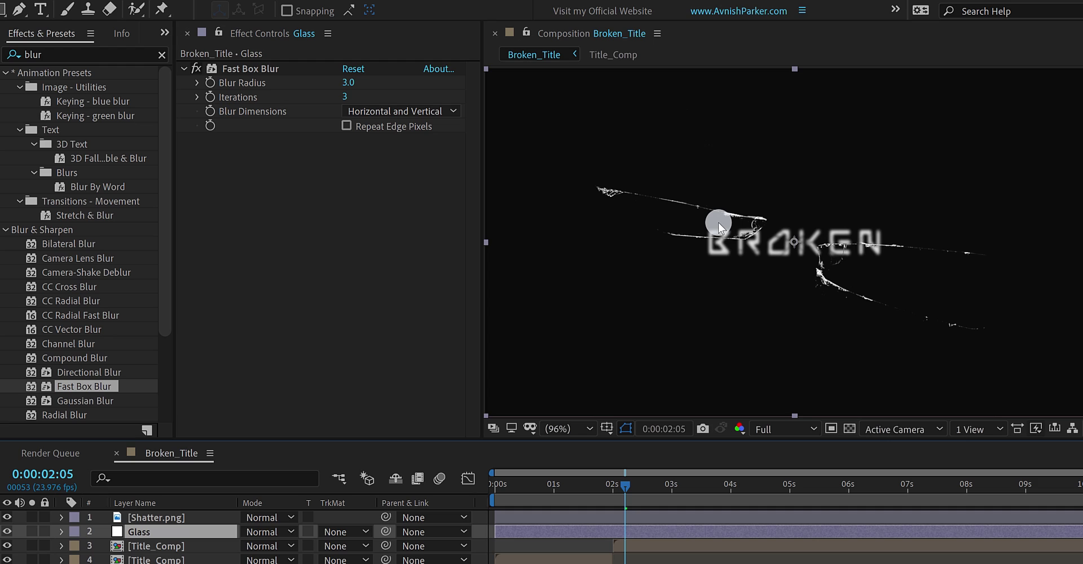
Draw a closed pen mask on Glass around the crack left of BROKEN.
click(21, 10)
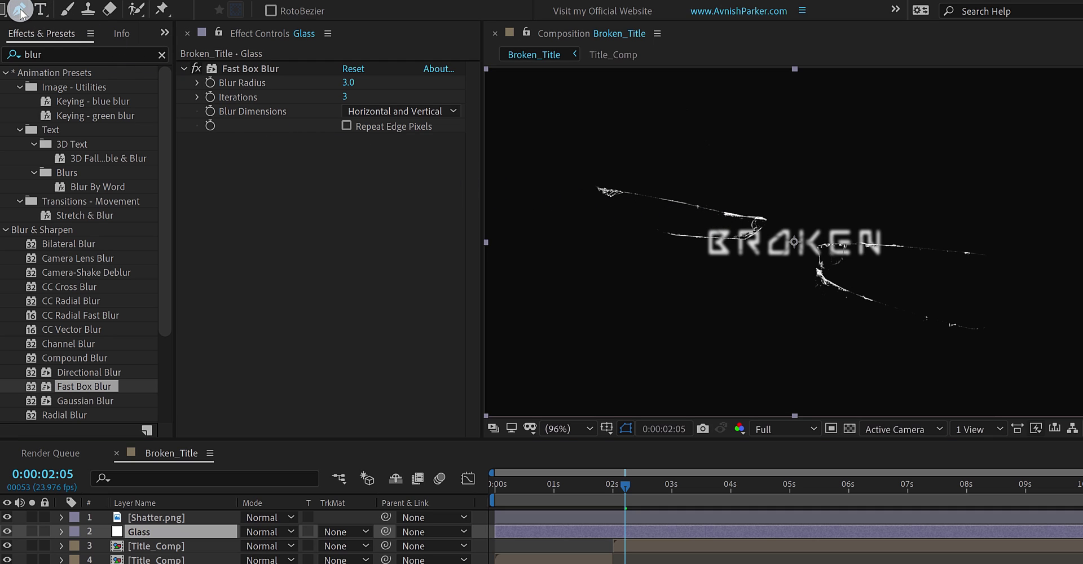
click(212, 536)
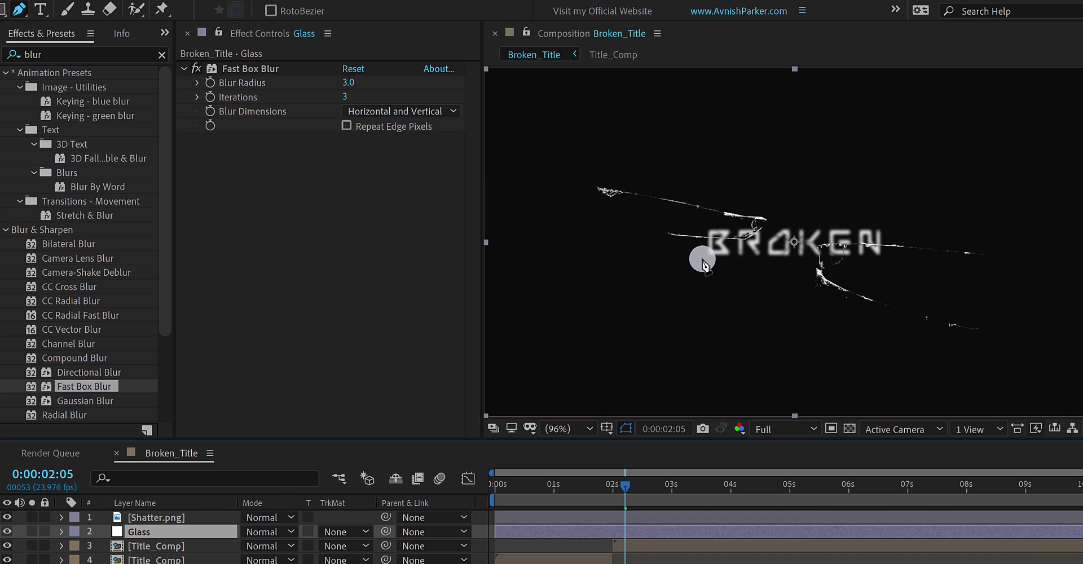
key(slash)
key(period)
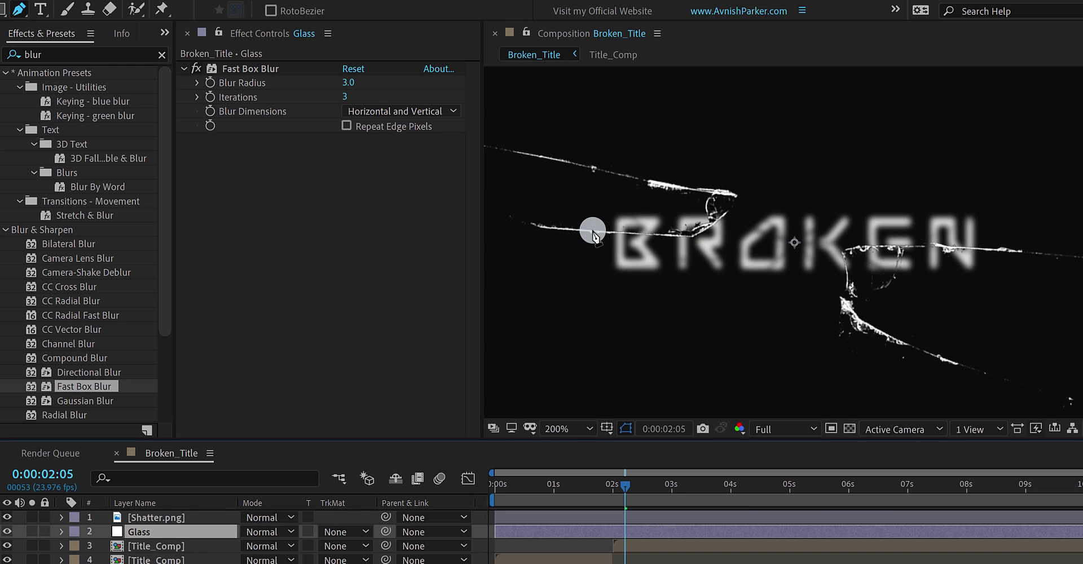
click(586, 231)
click(687, 237)
click(695, 233)
click(703, 228)
click(731, 198)
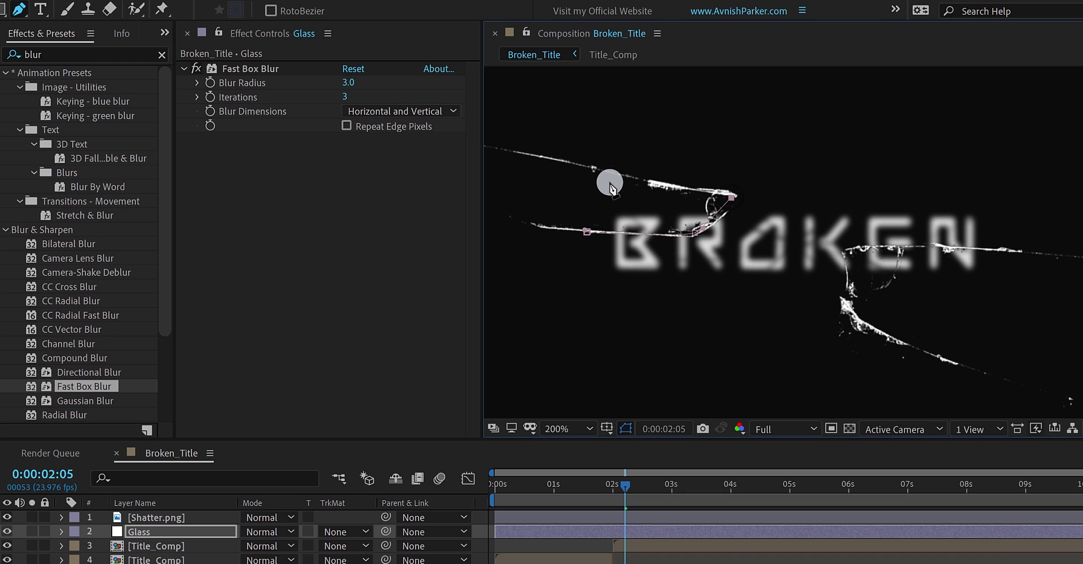
click(553, 158)
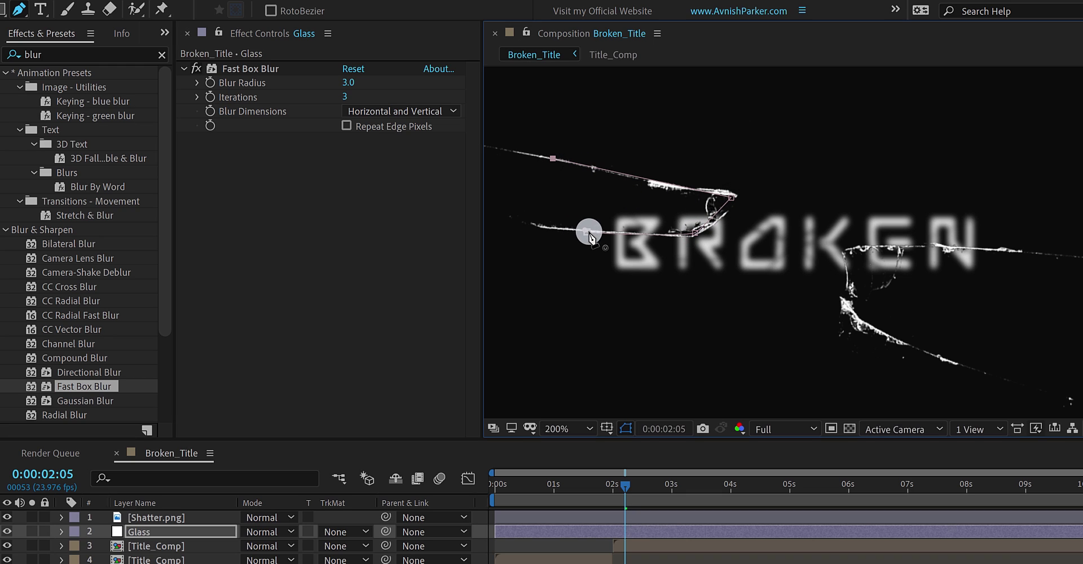
click(546, 253)
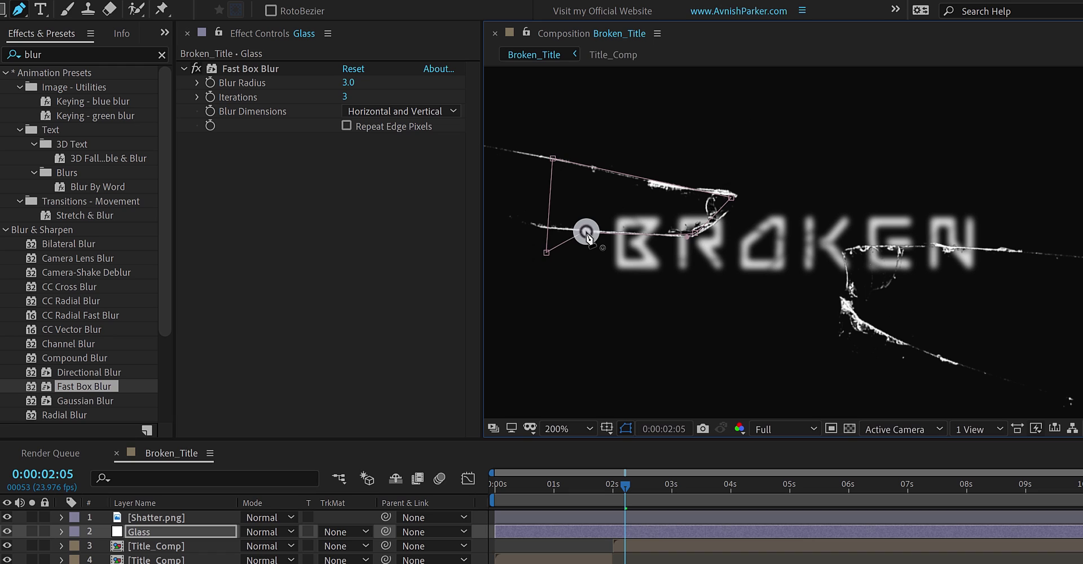
click(587, 232)
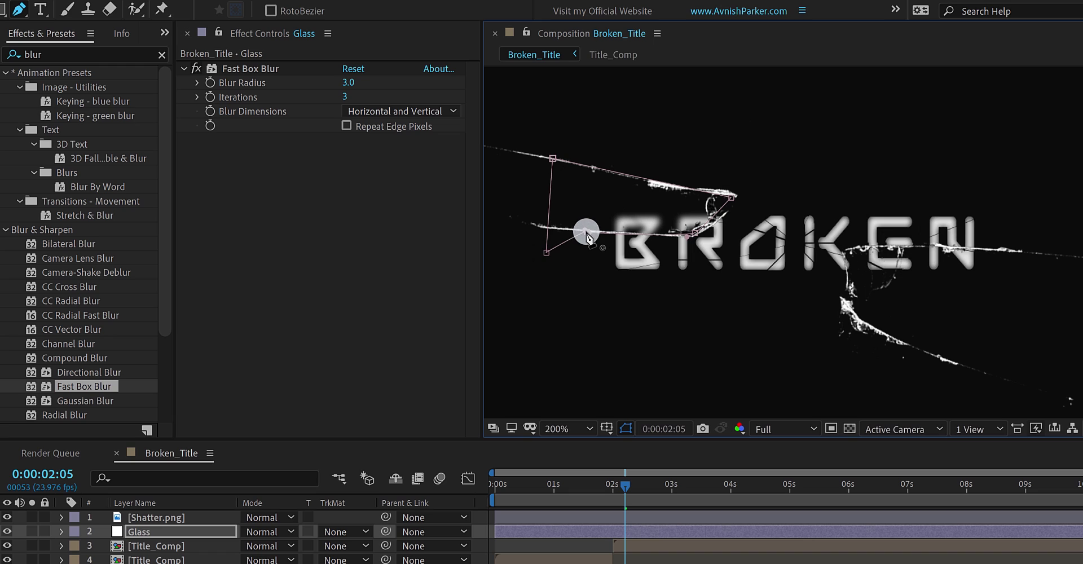
Draw a second closed mask around the right-hand cracks and fit the view.
click(846, 252)
drag(1017, 250, 1080, 264)
click(1065, 370)
click(992, 378)
click(858, 320)
click(848, 282)
click(846, 252)
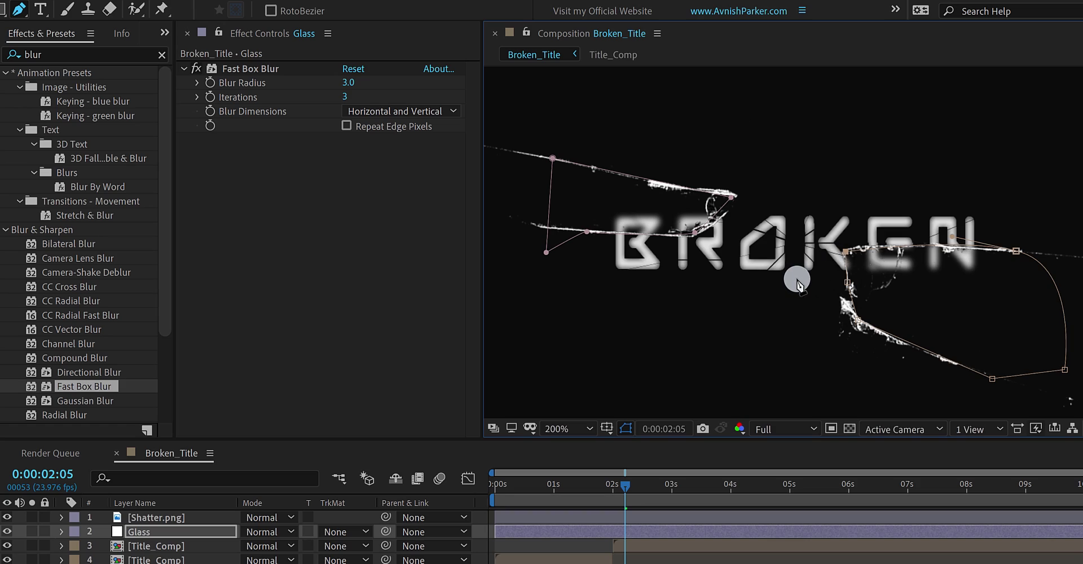
click(573, 428)
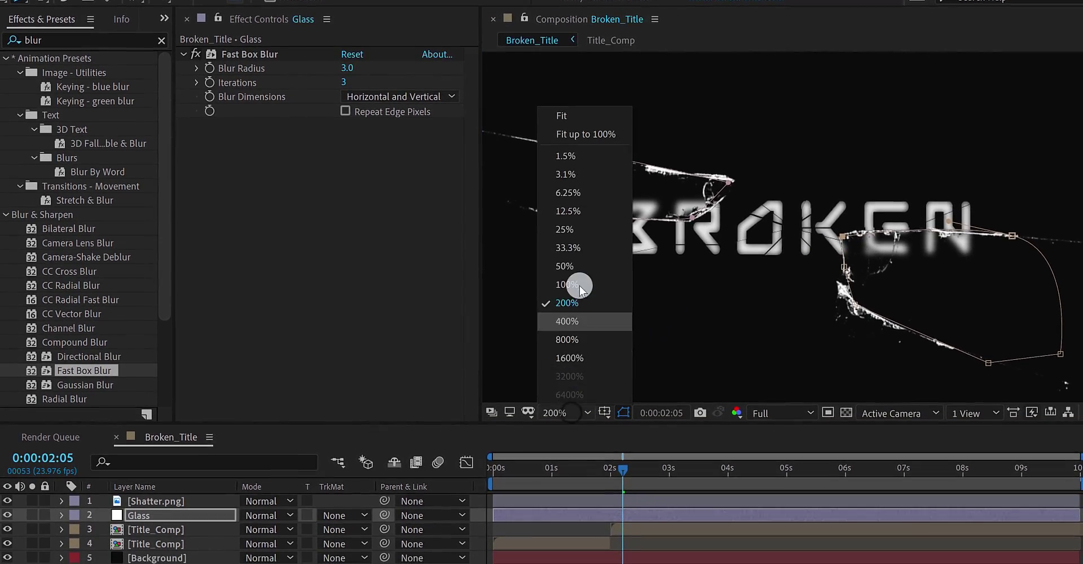
click(577, 157)
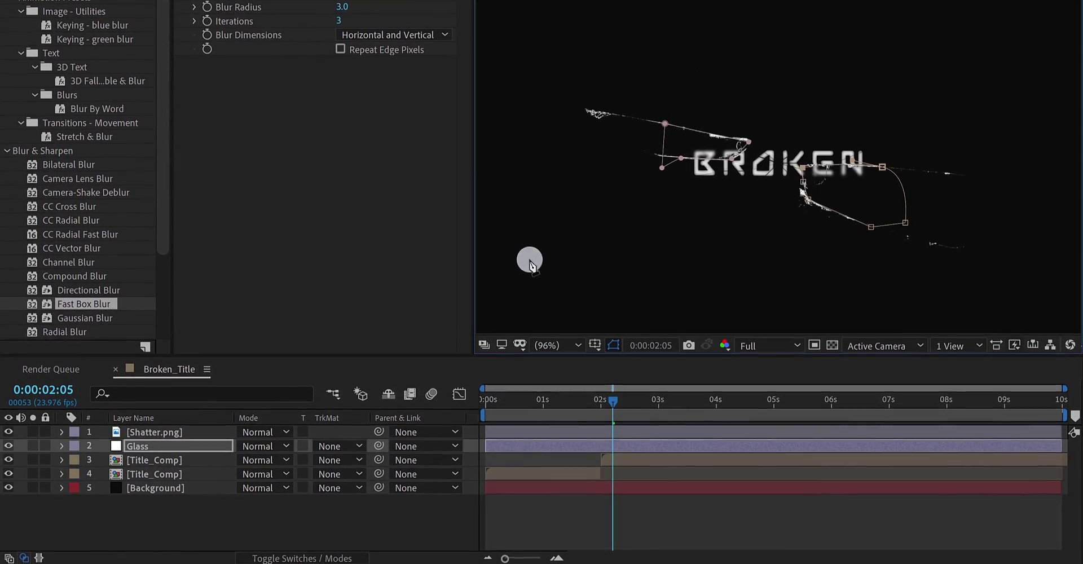
Feather both Glass masks by 5 pixels.
click(184, 445)
key(f)
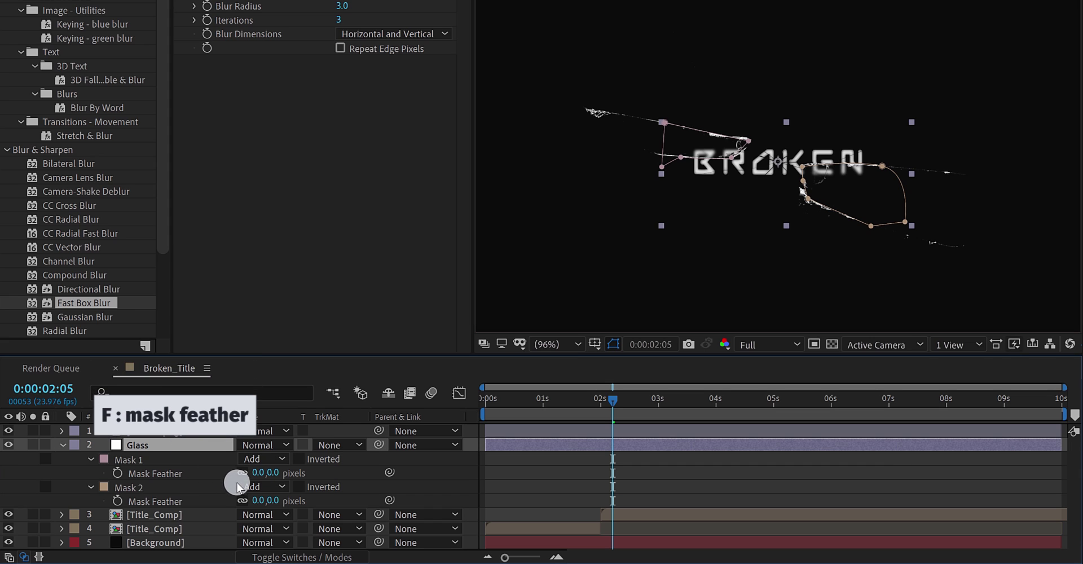
click(277, 477)
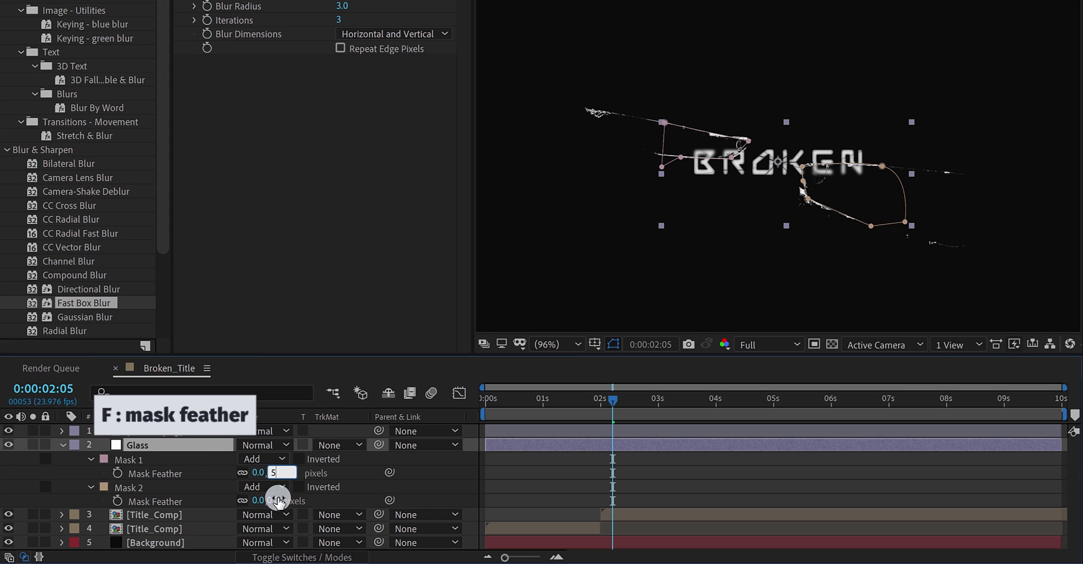
text(5)
drag(276, 500, 338, 499)
click(343, 499)
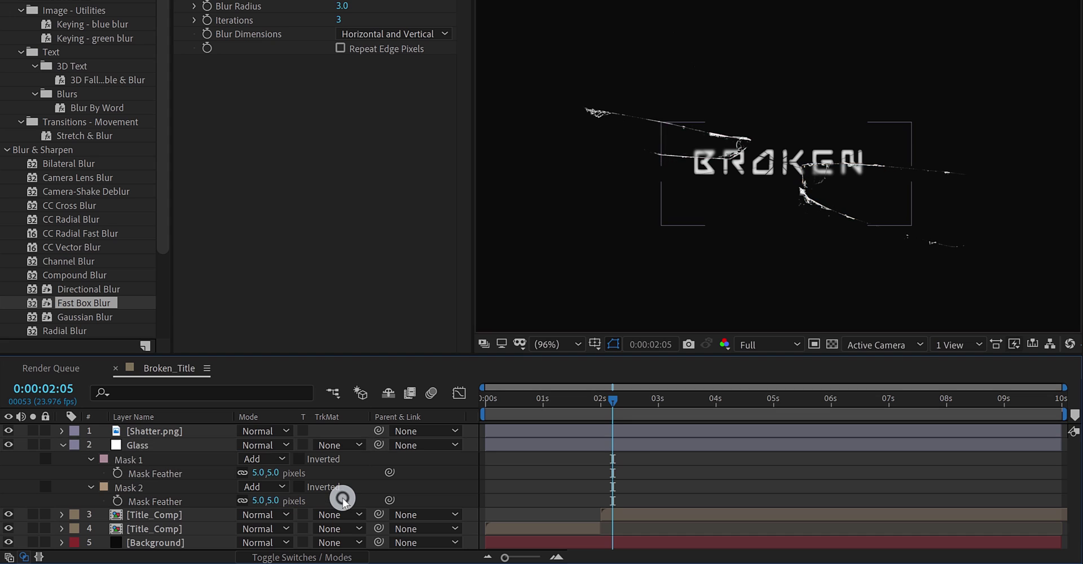
click(513, 486)
Move the in-points of Shatter.png and Glass to 0:00:02:00.
click(614, 407)
mouse_move(611, 402)
mouse_down()
mouse_move(564, 407)
mouse_move(607, 408)
mouse_up()
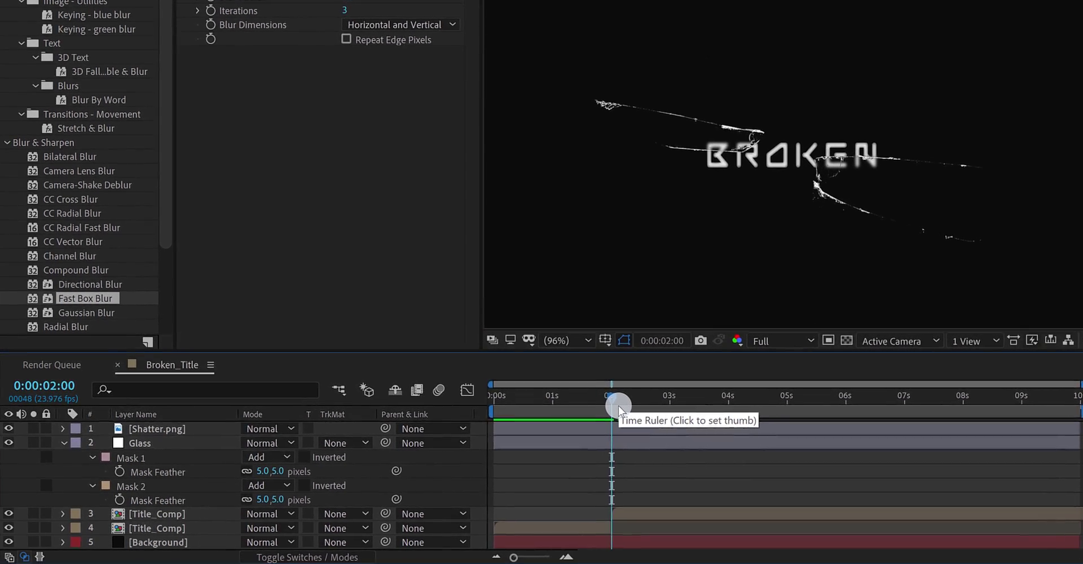
click(548, 432)
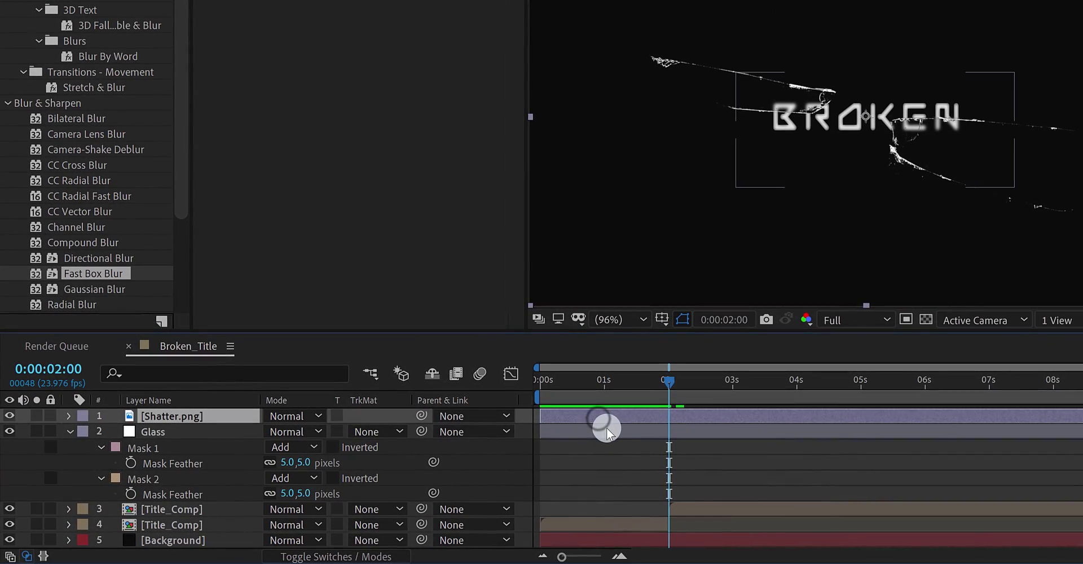
shift+click(608, 432)
key(bracketleft)
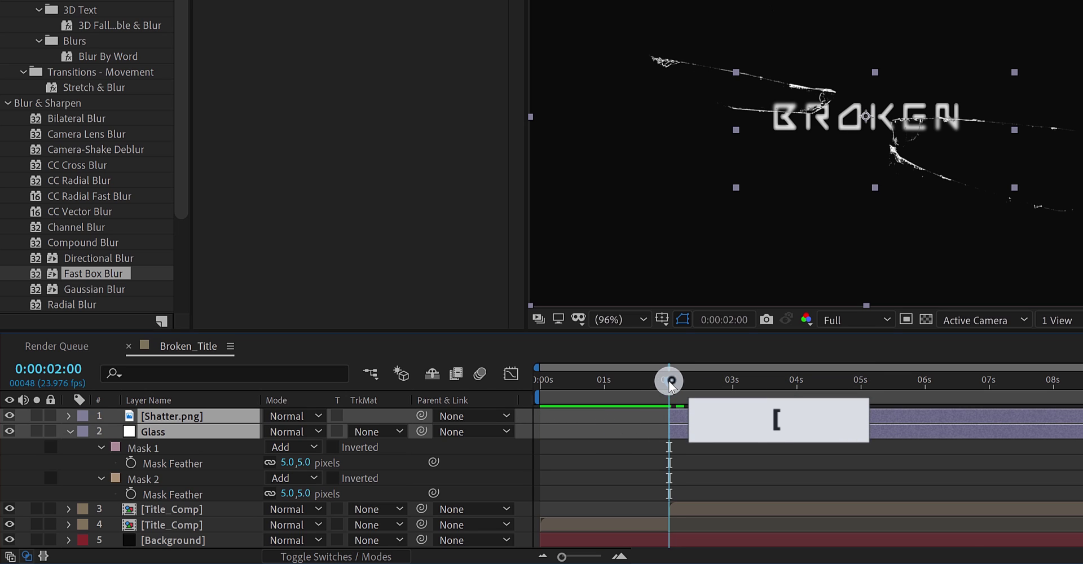
mouse_move(670, 382)
mouse_down()
mouse_move(655, 387)
mouse_move(744, 389)
mouse_move(689, 392)
mouse_up()
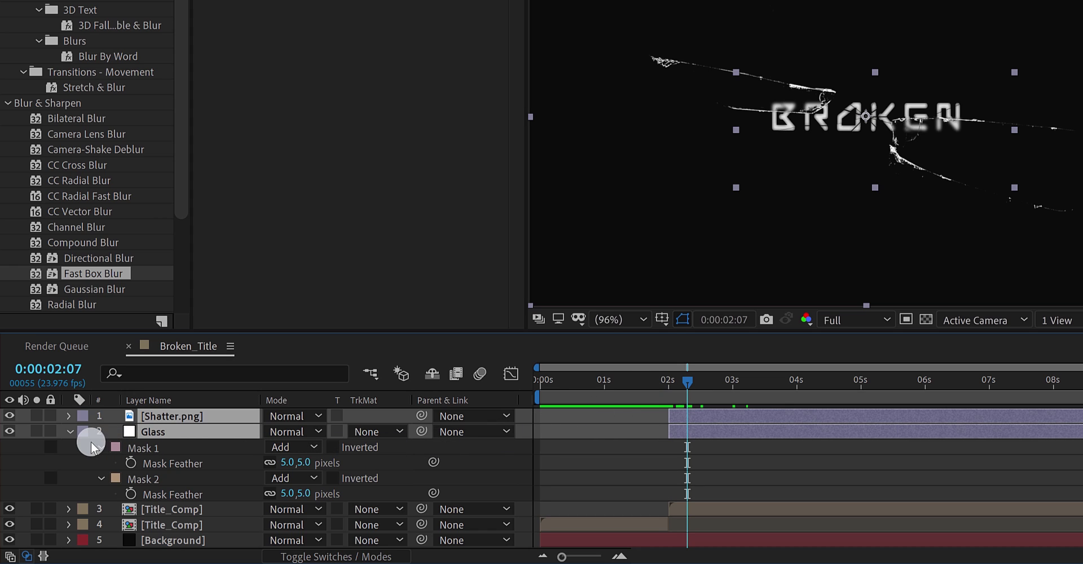
click(68, 431)
Add a new null object layer and name it 'Shake'.
click(171, 501)
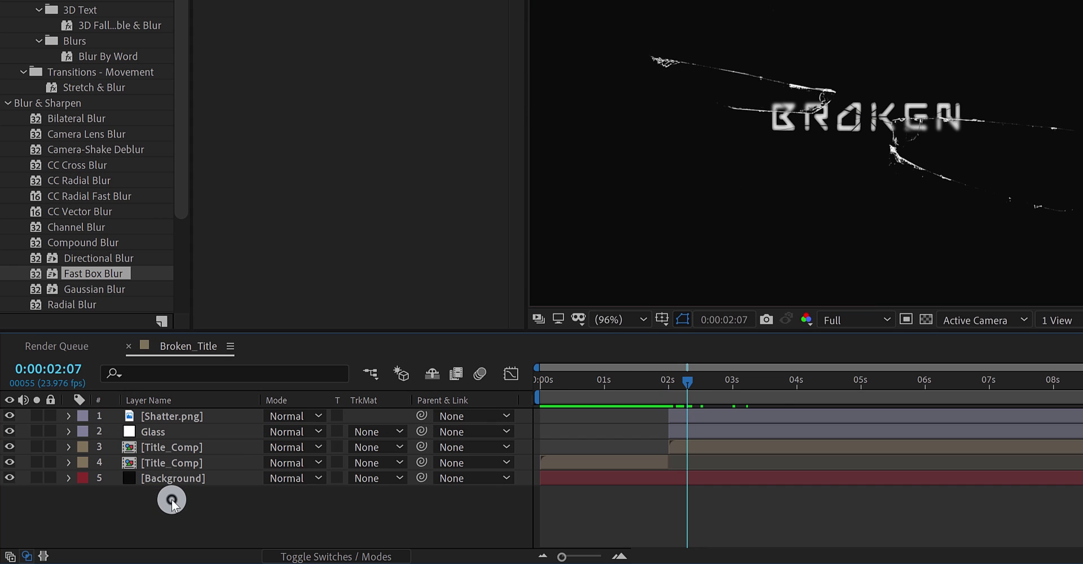
right_click(171, 502)
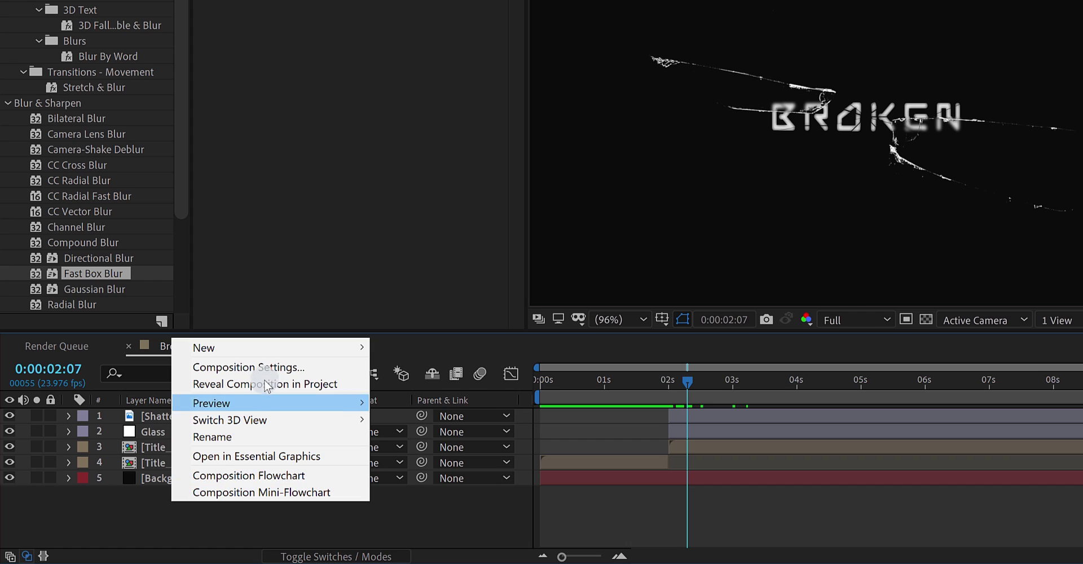
mouse_move(292, 349)
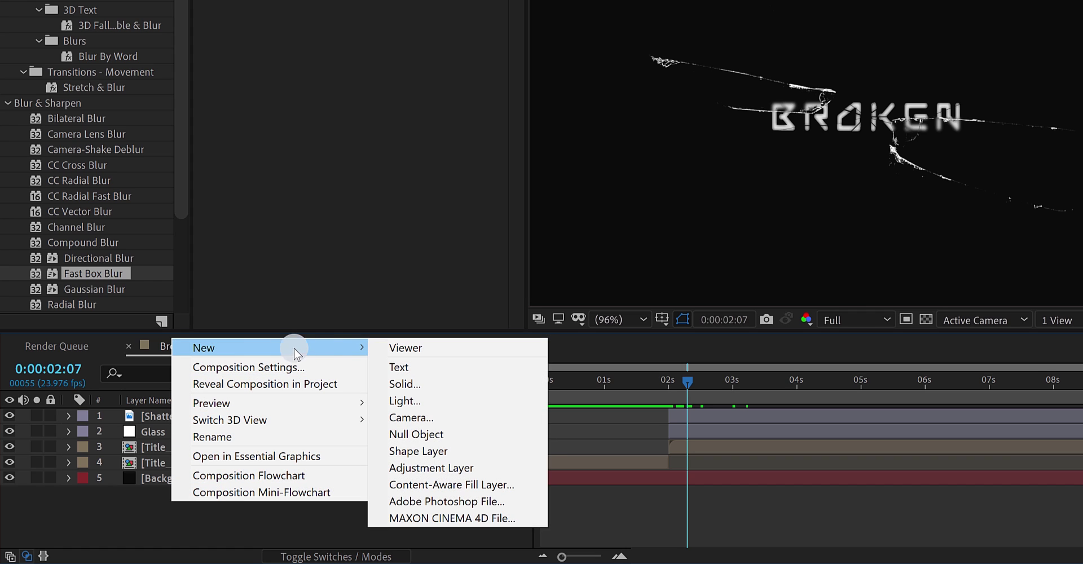
click(450, 433)
key(Return)
text(Shake)
key(Return)
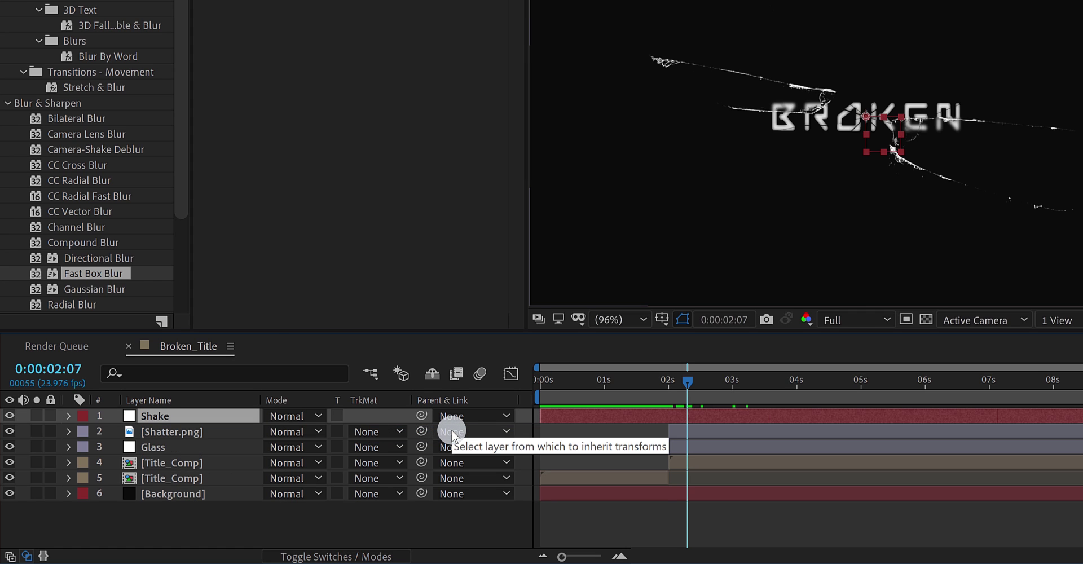
Give the Shake layer's Position a wiggle(100,0.3) expression.
key(p)
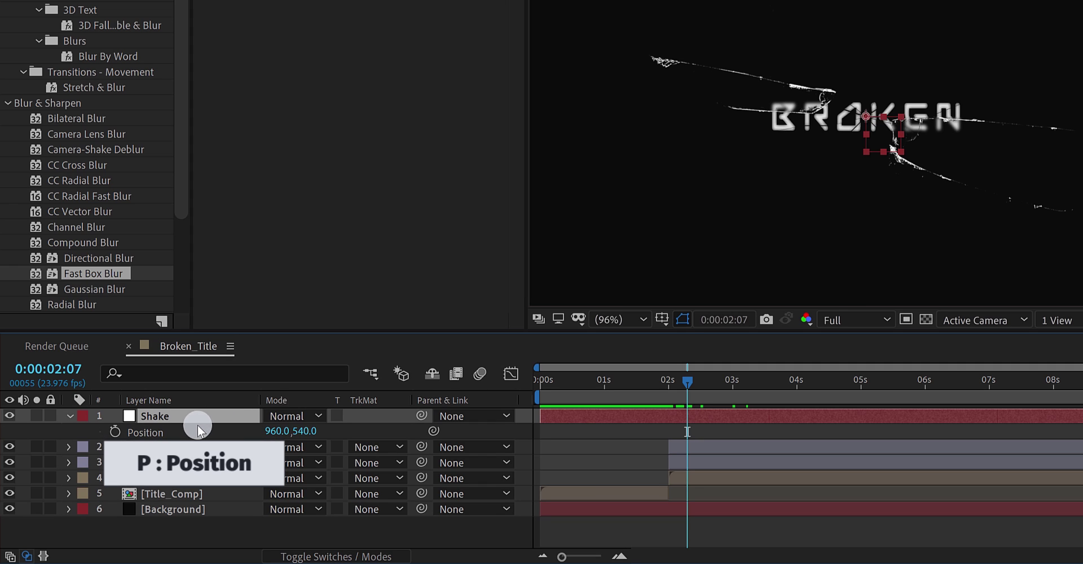
alt+click(114, 432)
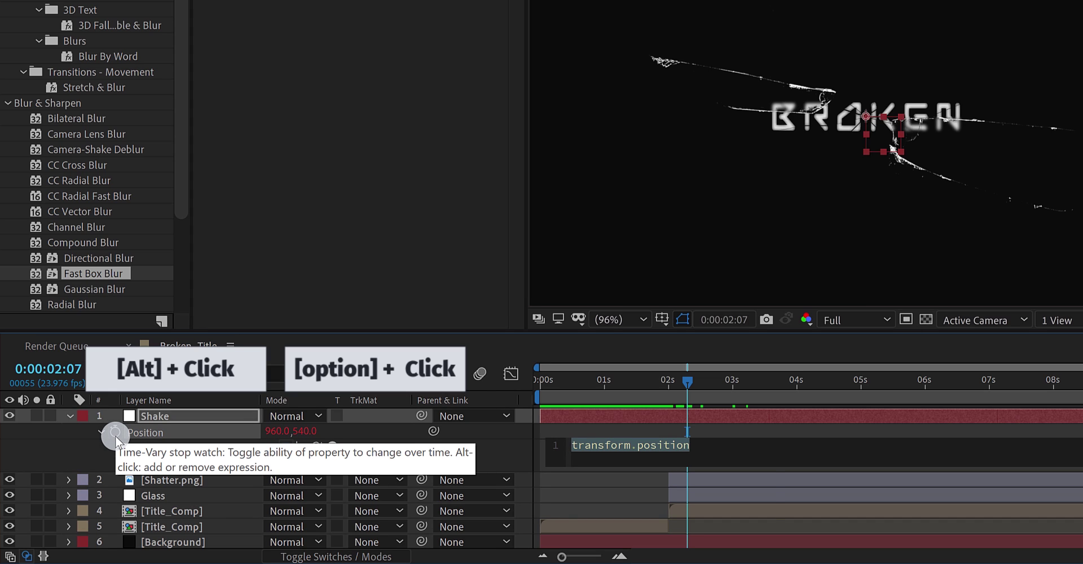
text(wigg)
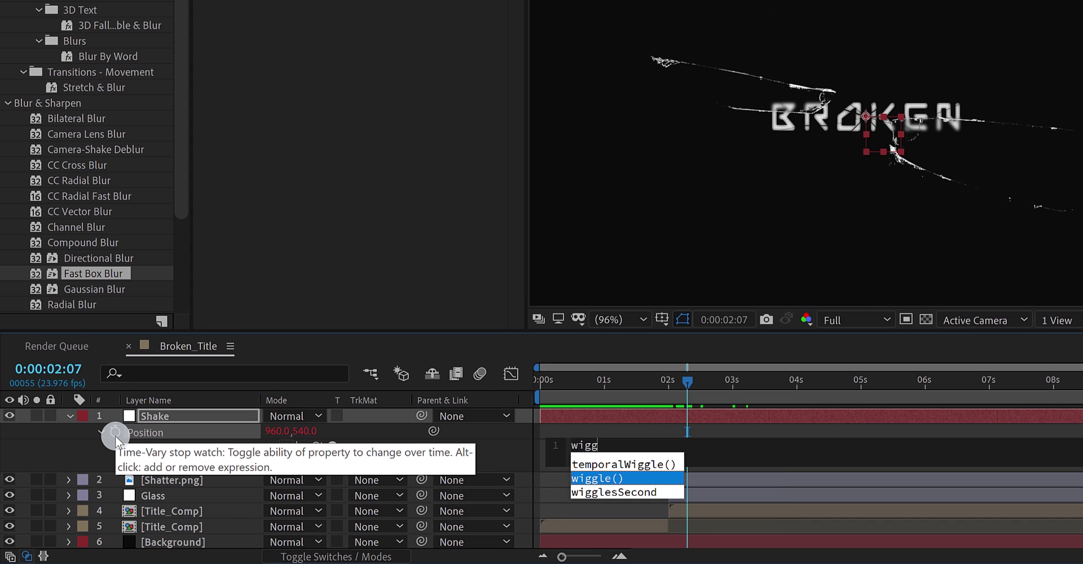
key(Return)
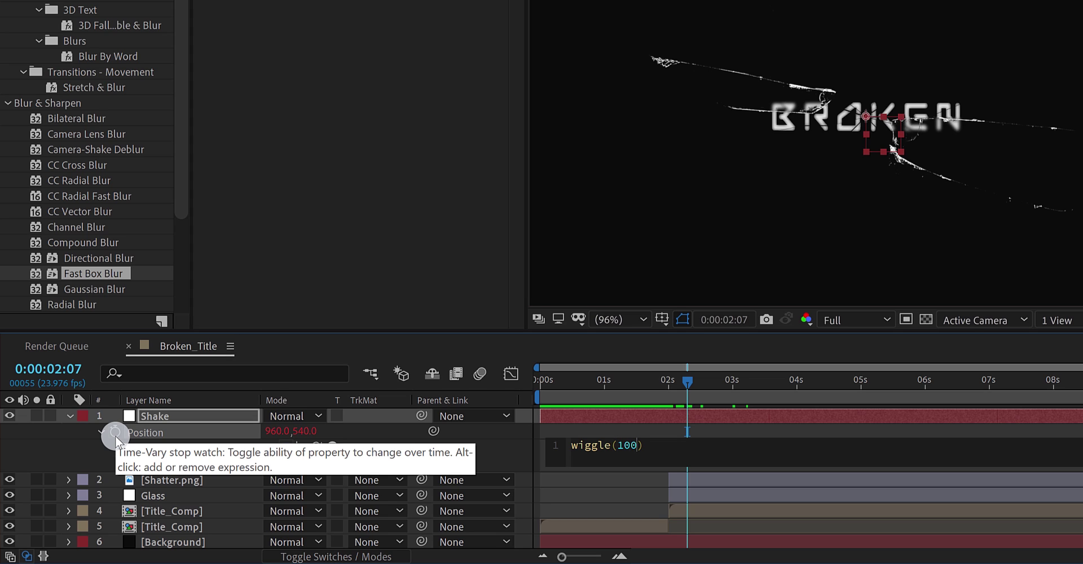
text(100,0.3)
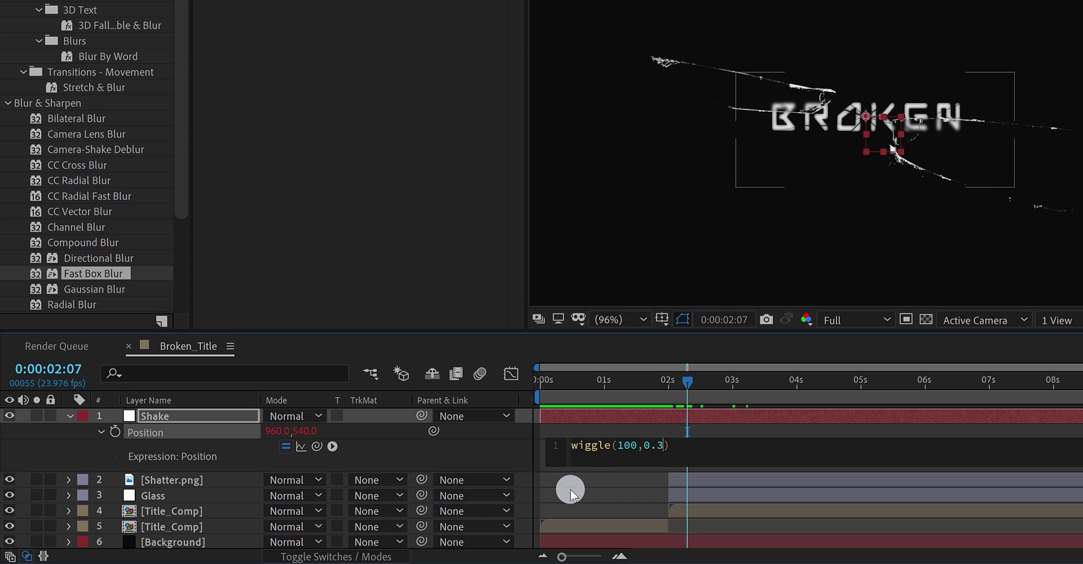
Commit the wiggle expression and preview the shaking null.
click(588, 480)
key(space)
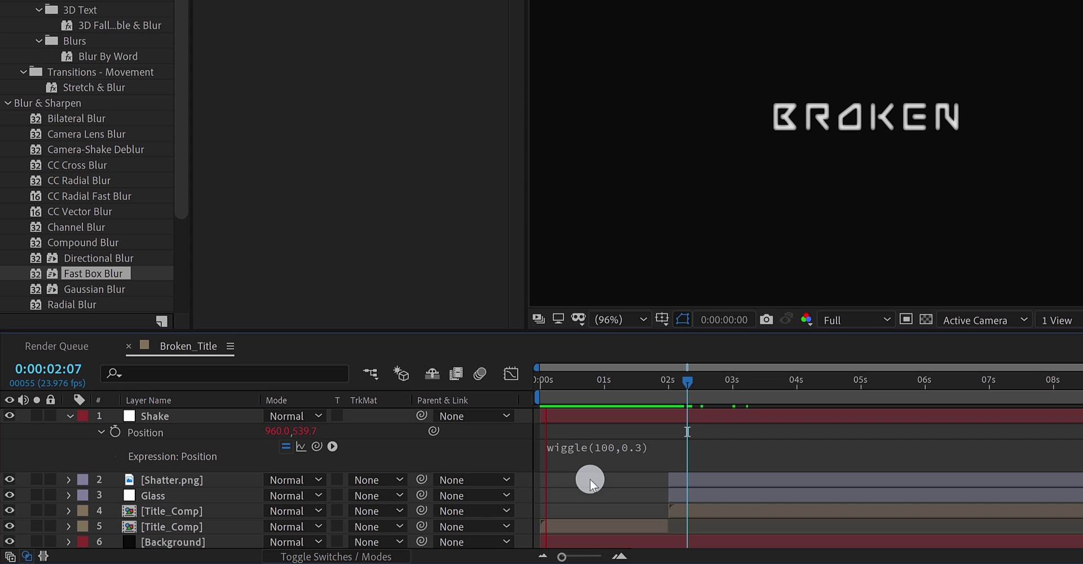
key(space)
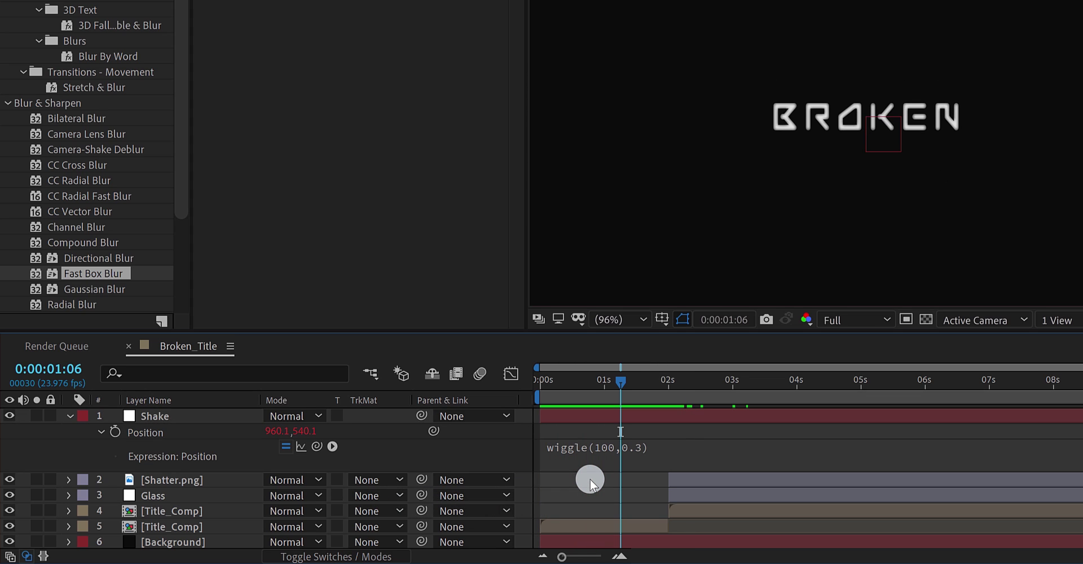
Parent layers 2–5 to the Shake layer, then preview the shaking title.
click(69, 416)
click(166, 434)
shift+click(190, 479)
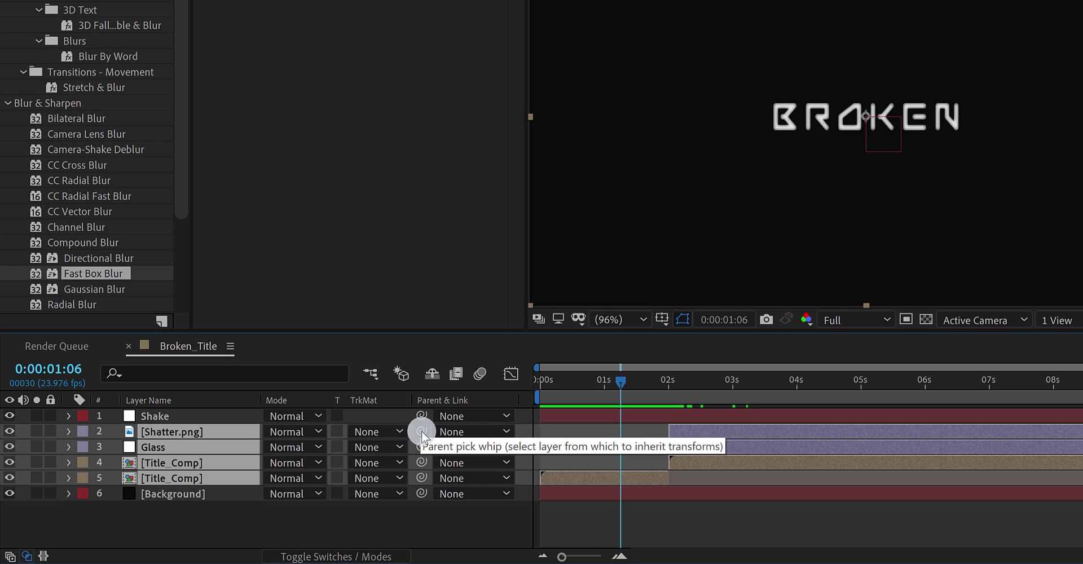
right_click(482, 401)
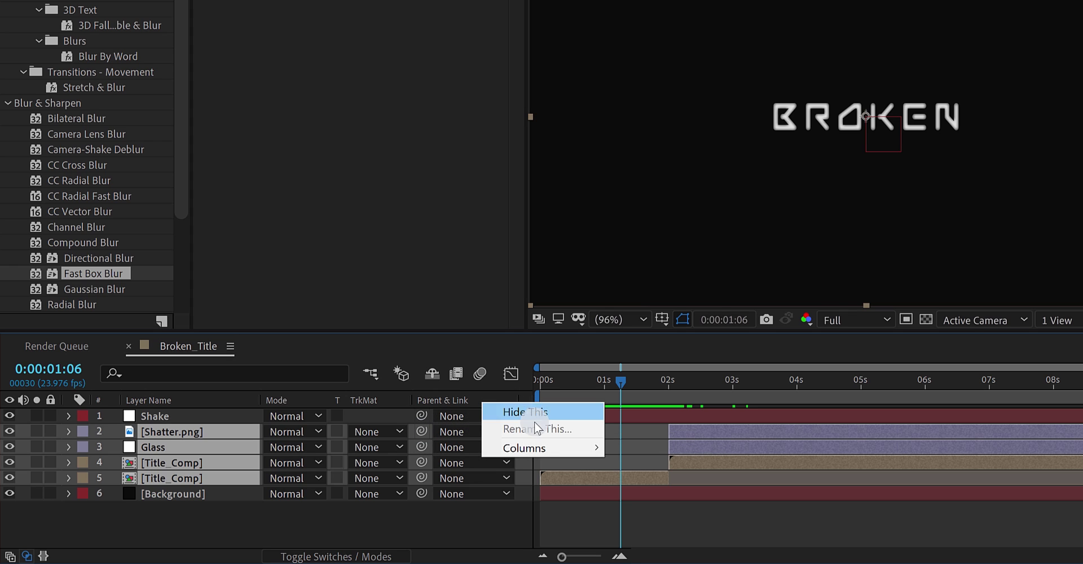
mouse_move(551, 448)
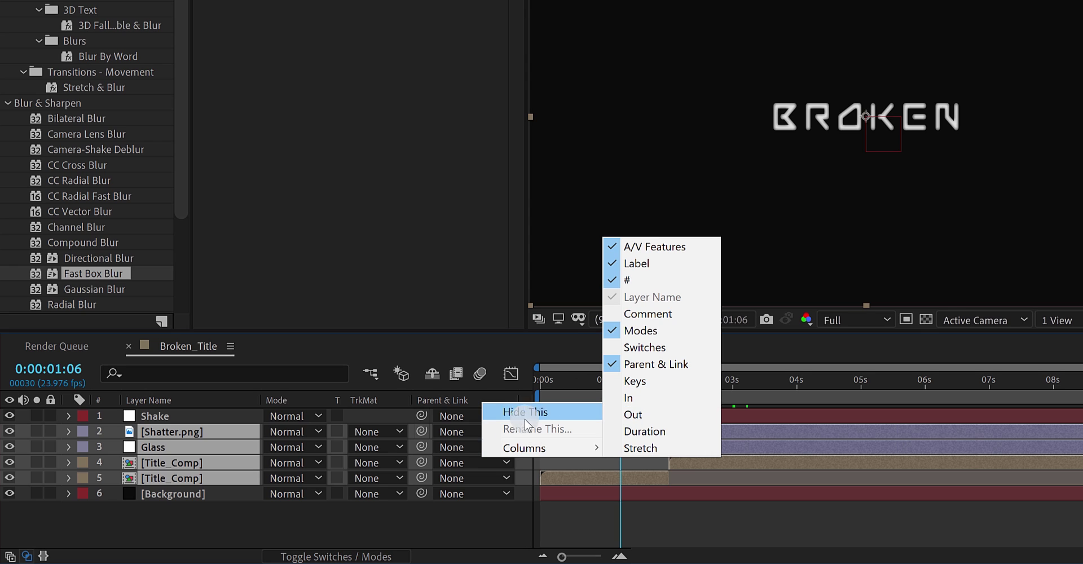
click(419, 431)
drag(419, 431, 180, 416)
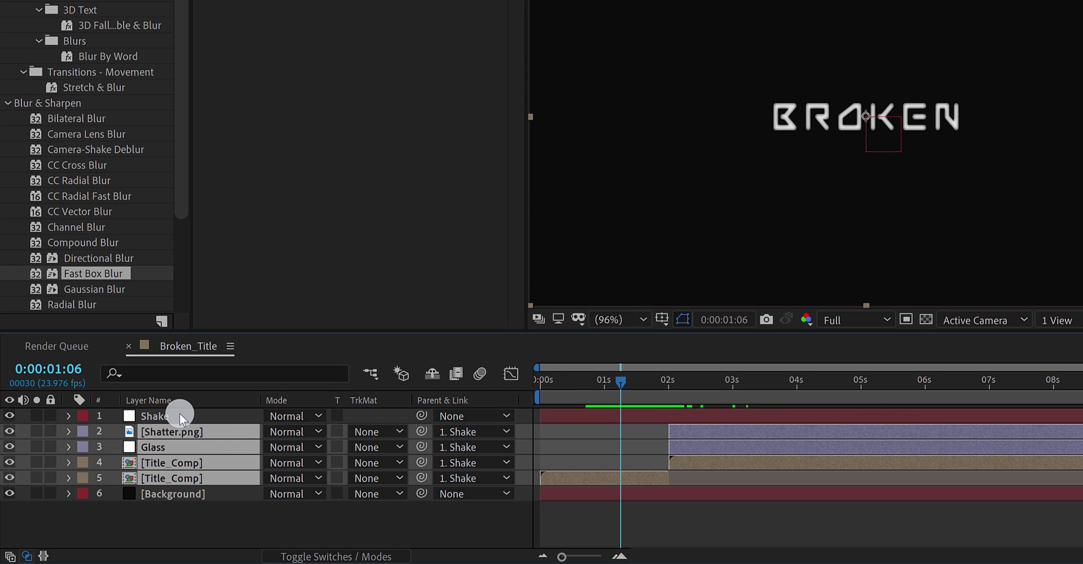
click(226, 519)
key(space)
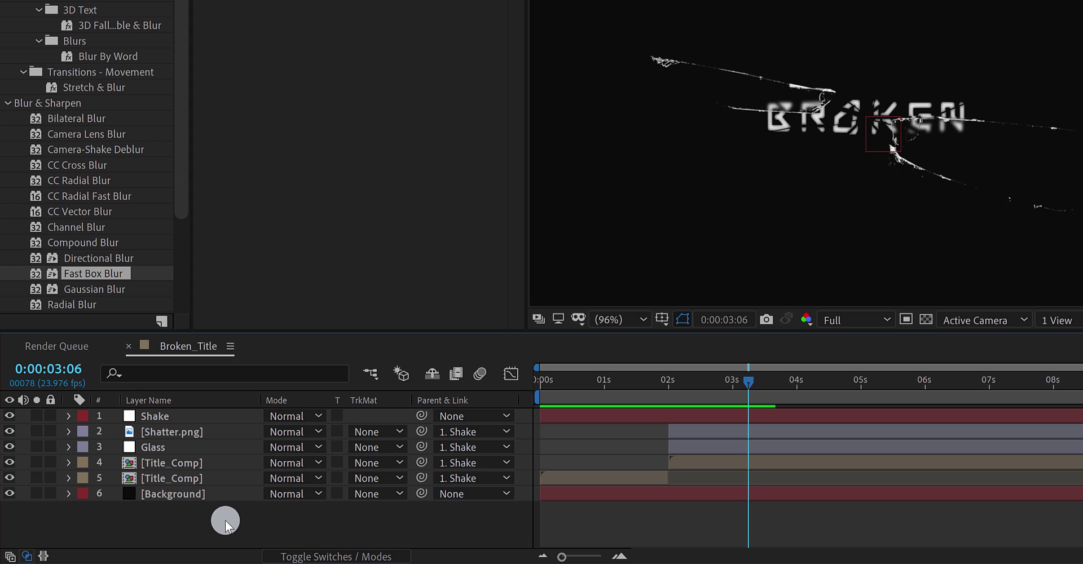
Apply CC Jaws to Shatter.png with Direction 90° and Completion around 61%.
click(196, 416)
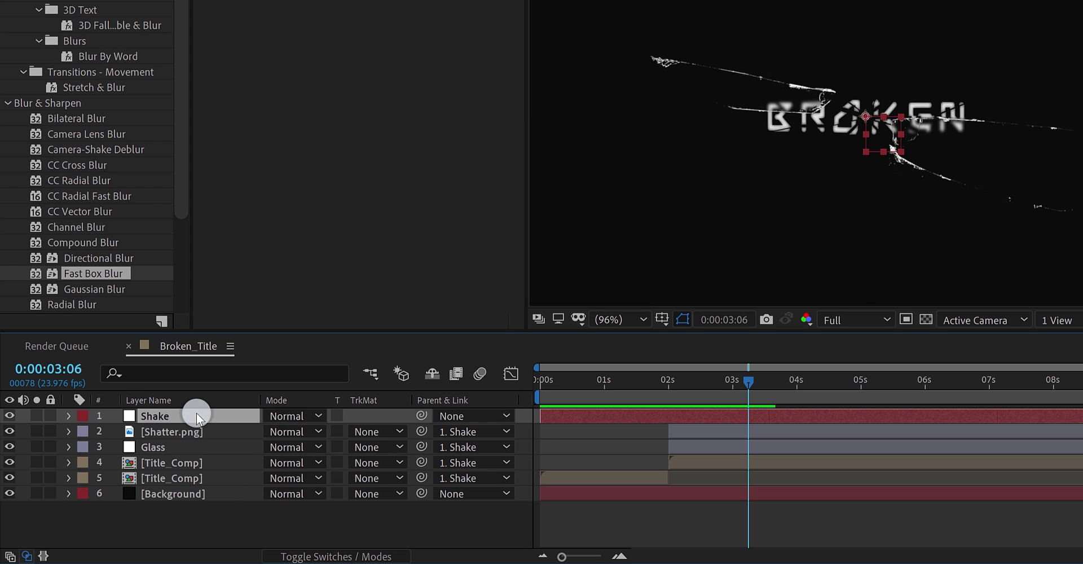
key(u)
key(u)
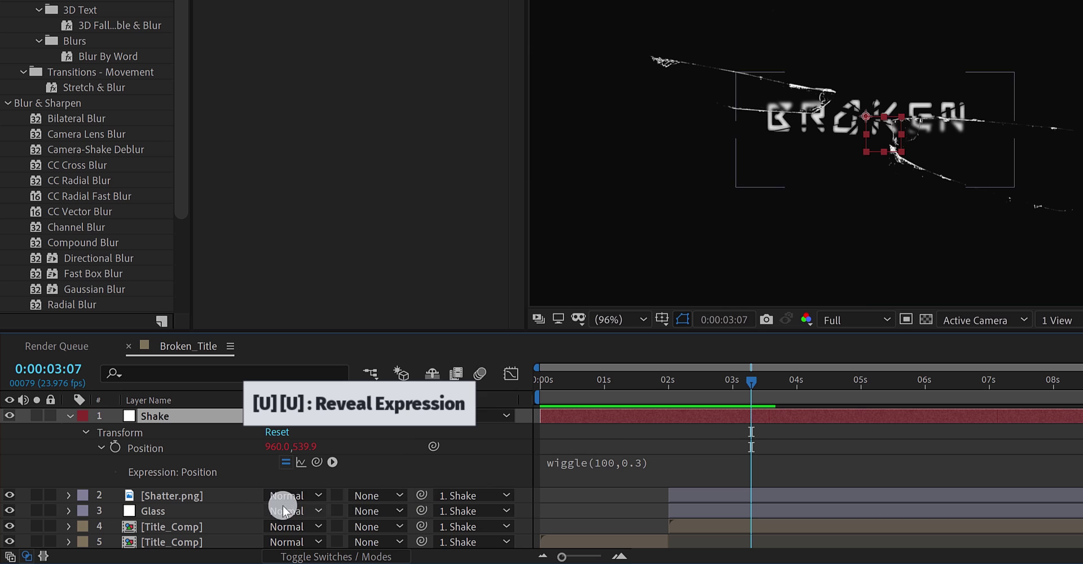
click(227, 499)
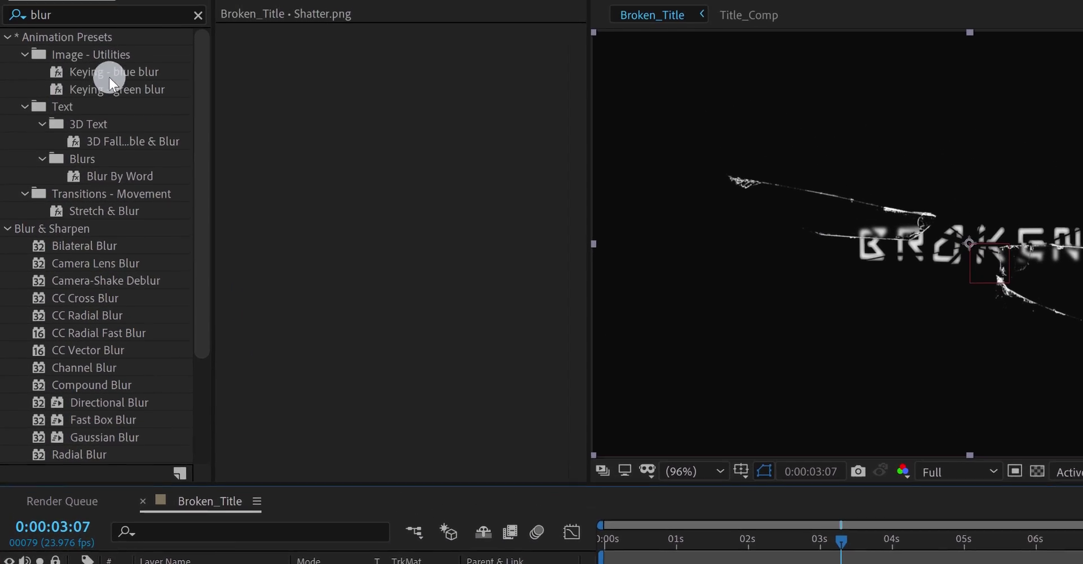
double_click(90, 54)
text(j)
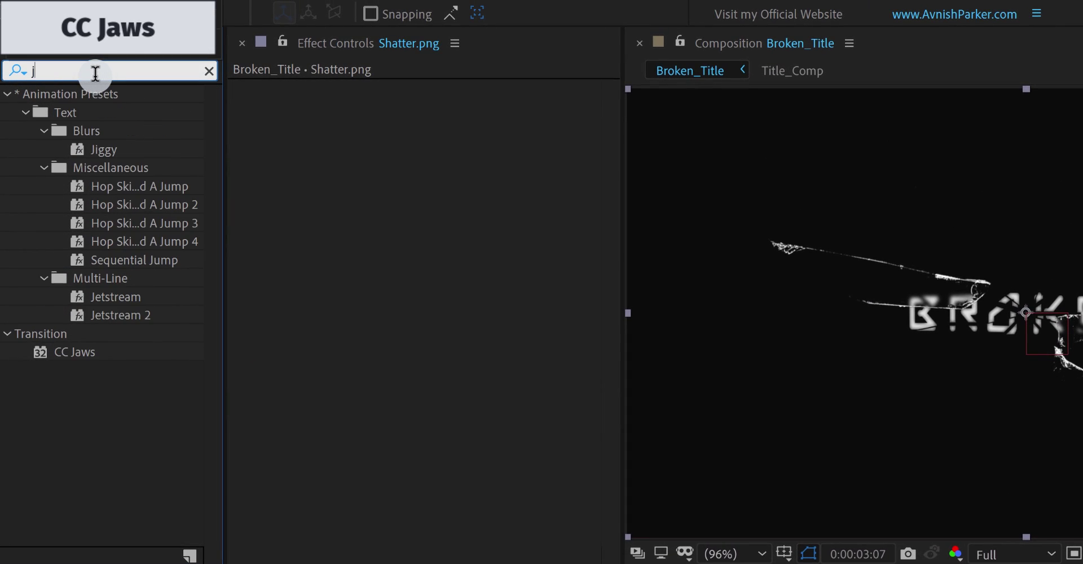
text(aw)
drag(87, 111, 300, 144)
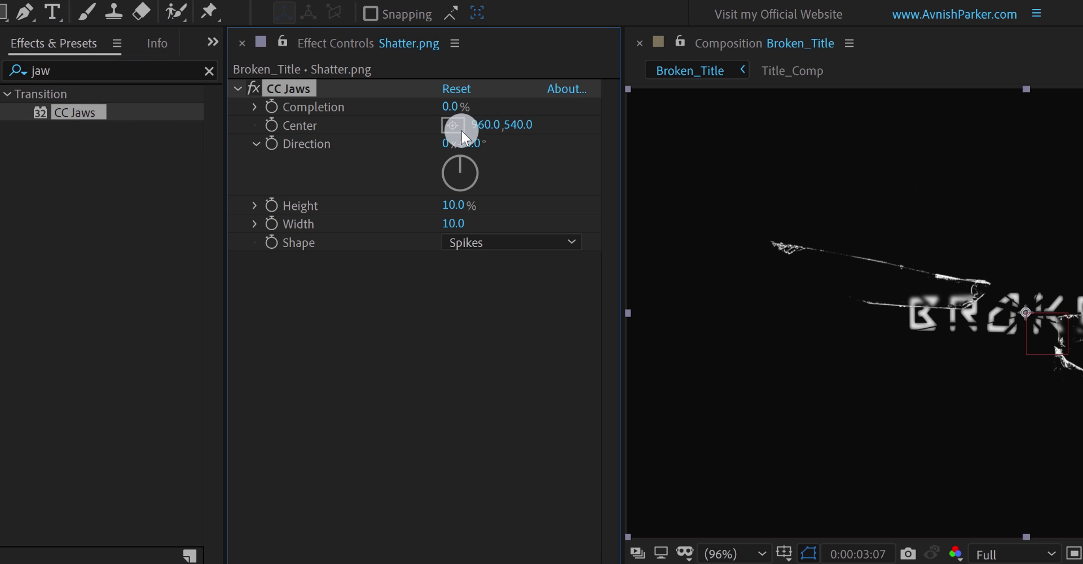
mouse_move(455, 113)
mouse_down()
mouse_move(484, 107)
mouse_move(472, 109)
mouse_up()
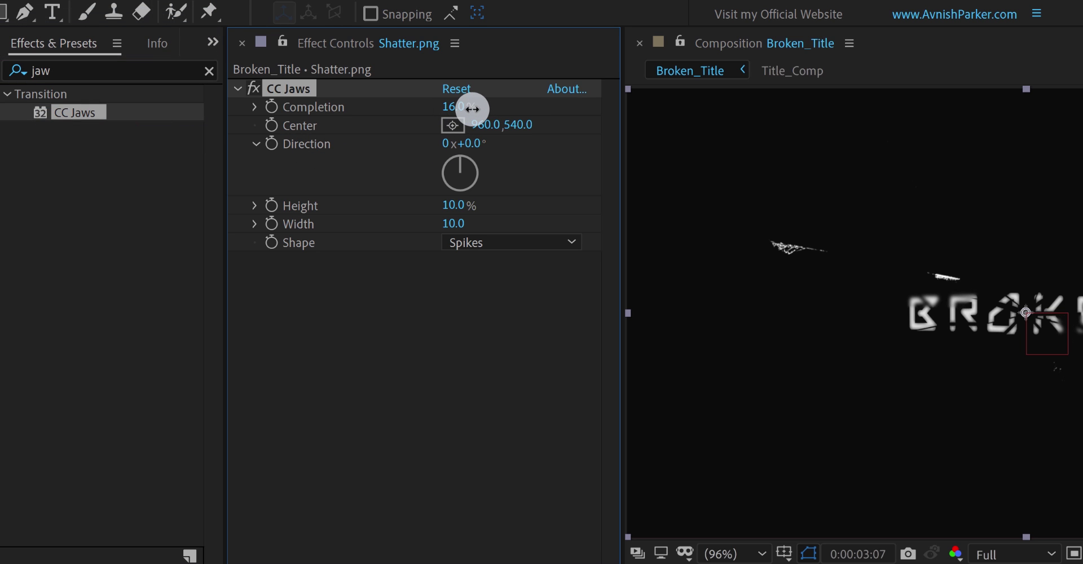
click(477, 144)
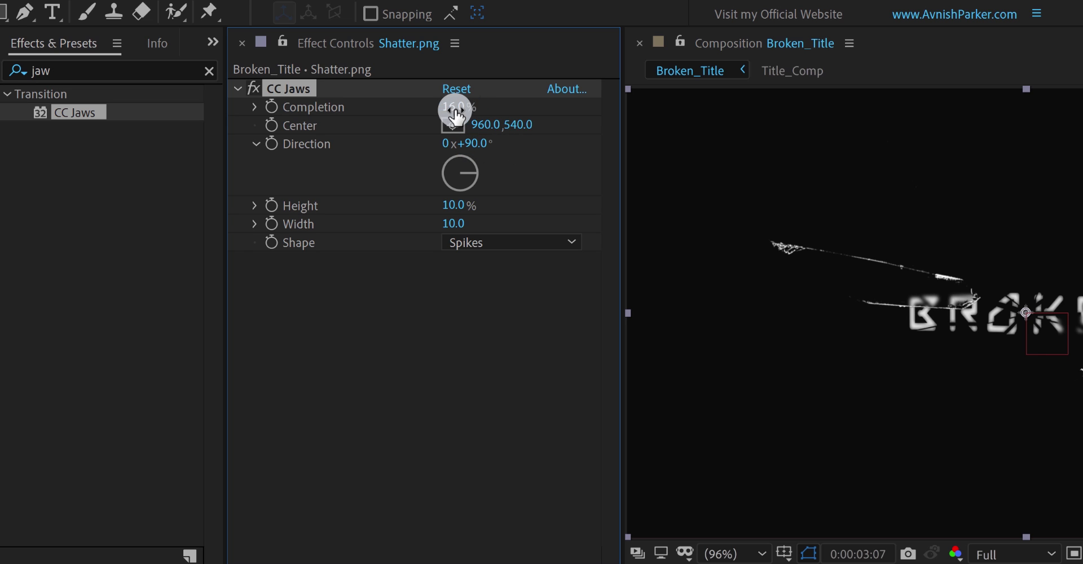
mouse_move(457, 117)
mouse_down()
mouse_move(435, 115)
mouse_move(497, 122)
mouse_move(425, 120)
mouse_move(453, 124)
mouse_up()
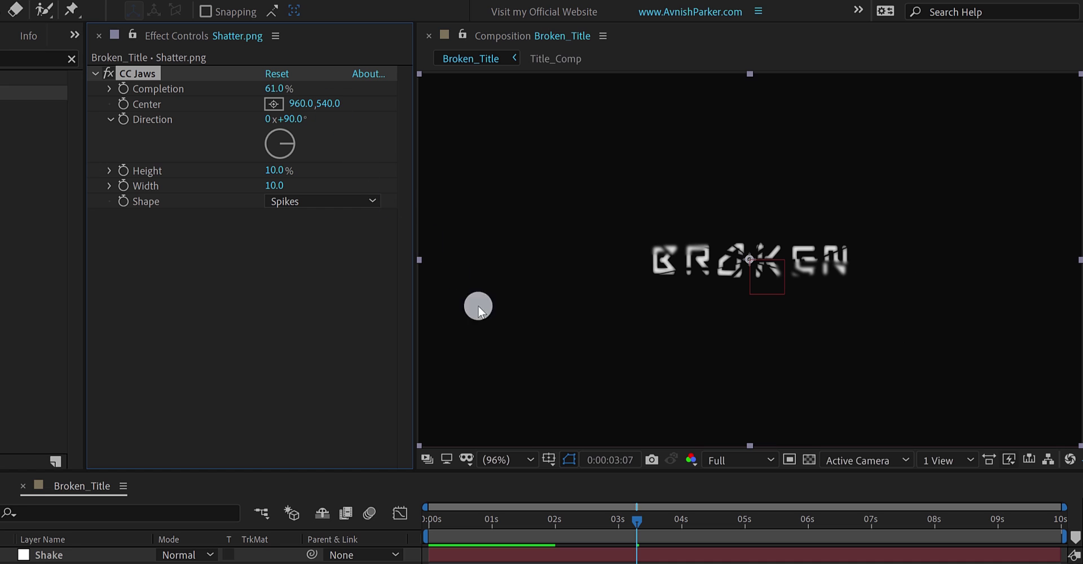
Keyframe CC Jaws Completion from 61% at 0:00:02:00 to 0% at 0:00:02:06, with Height 0%.
click(564, 517)
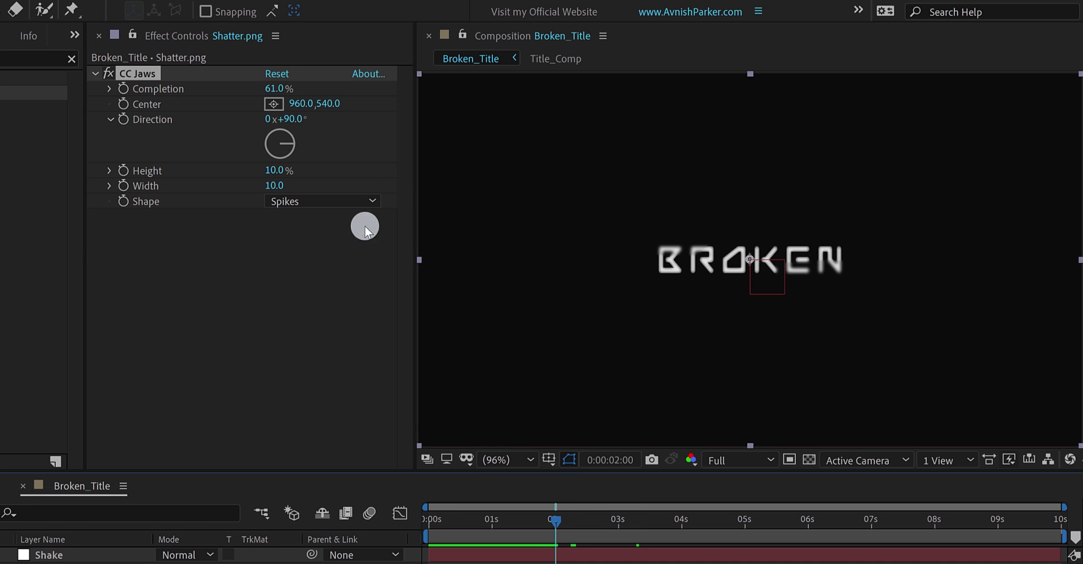
click(123, 89)
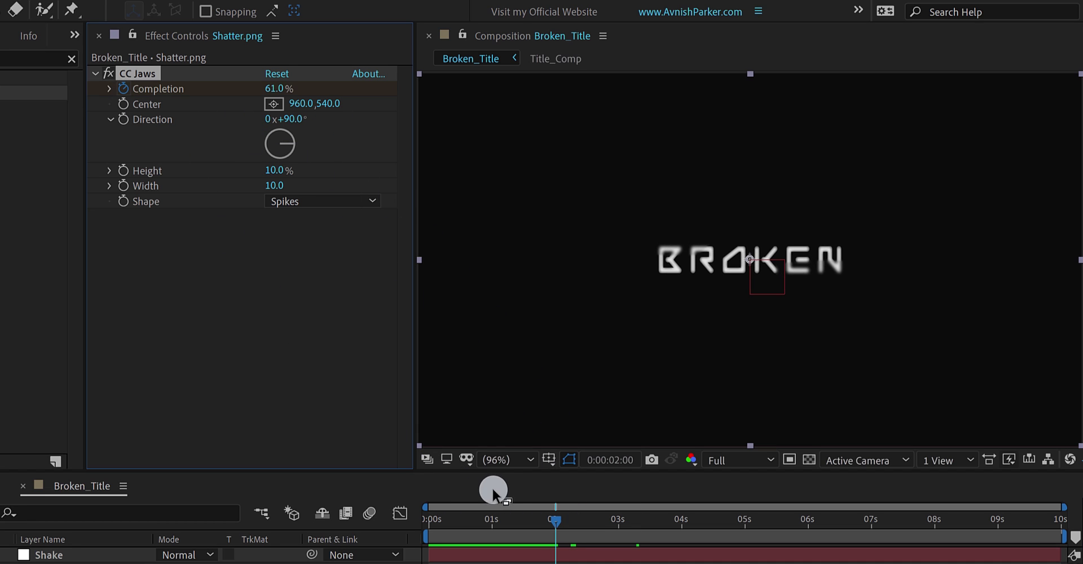
drag(556, 520, 571, 527)
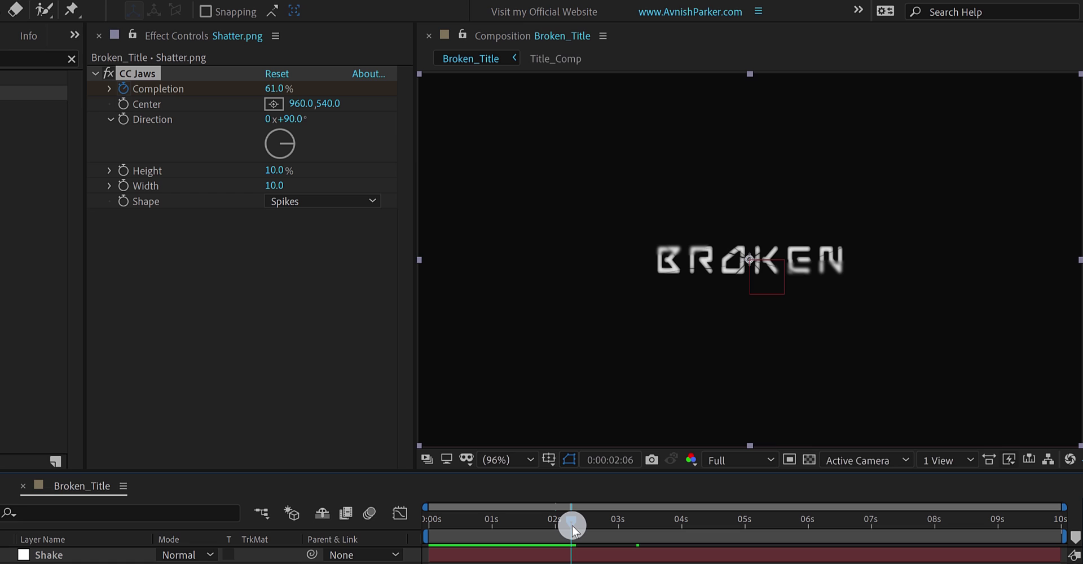
click(275, 89)
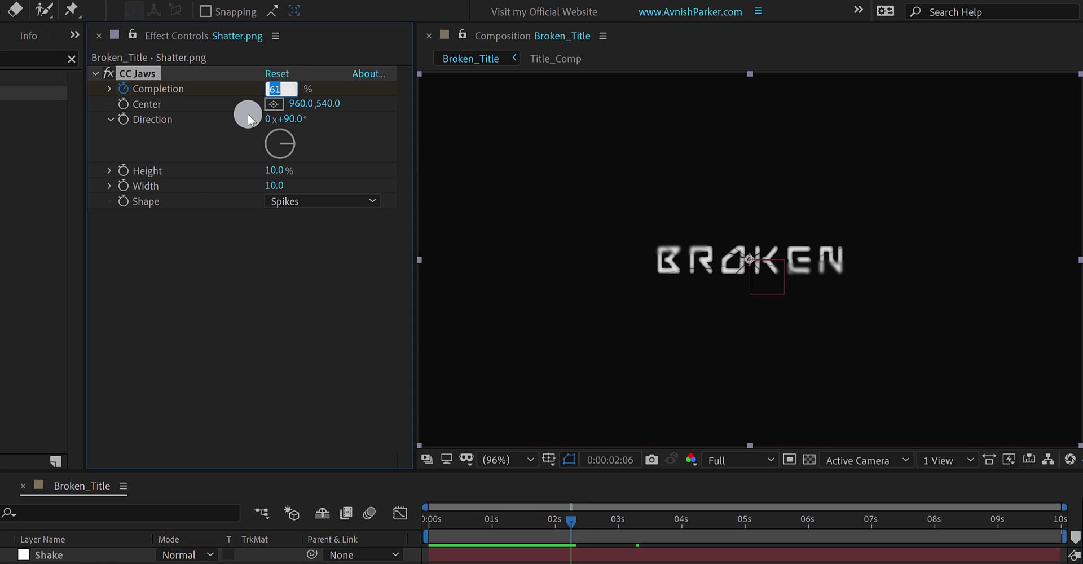
text(0)
key(Return)
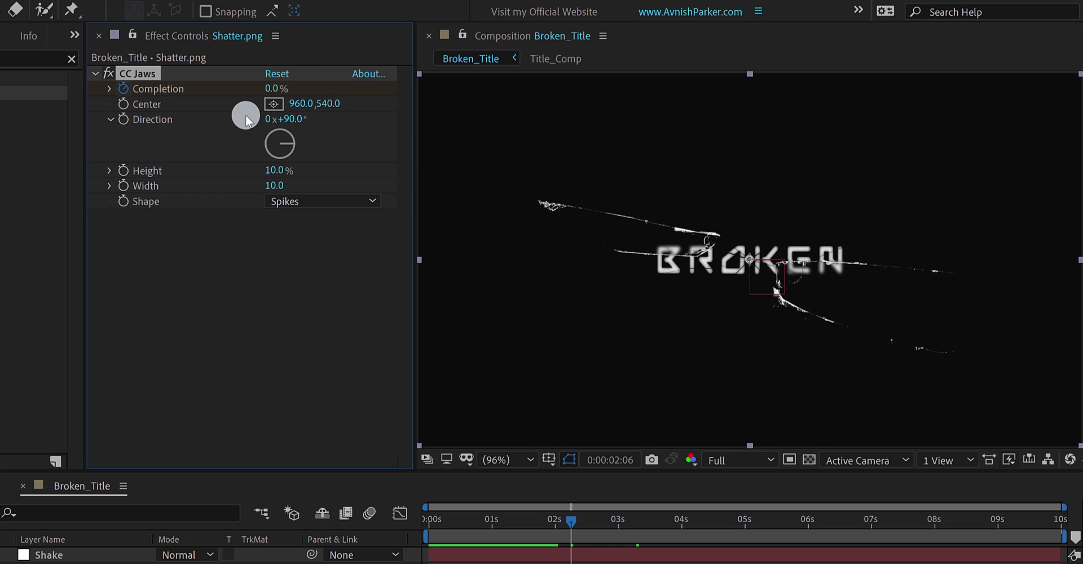
click(274, 172)
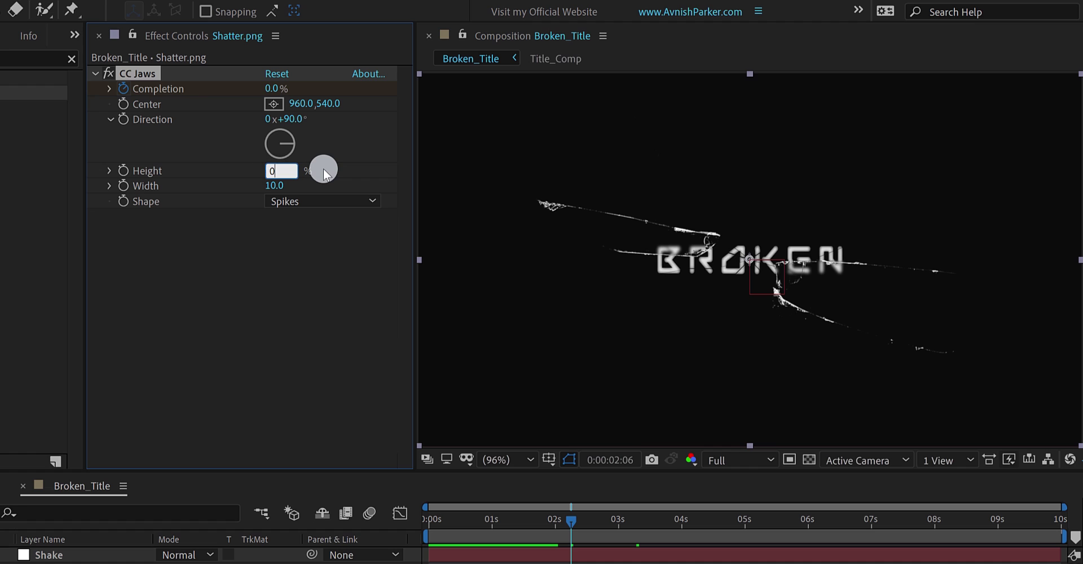
click(558, 522)
mouse_move(560, 529)
mouse_down()
mouse_move(569, 532)
mouse_move(547, 530)
mouse_move(570, 531)
mouse_up()
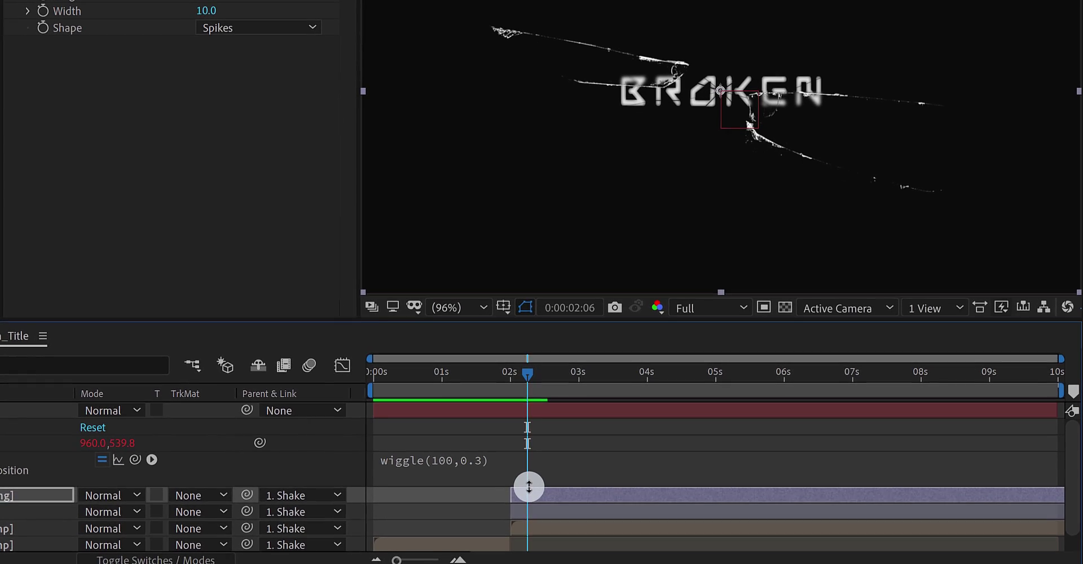
Apply easy ease to both CC Jaws Completion keyframes on Shatter.png.
key(u)
drag(534, 523, 498, 536)
key(F9)
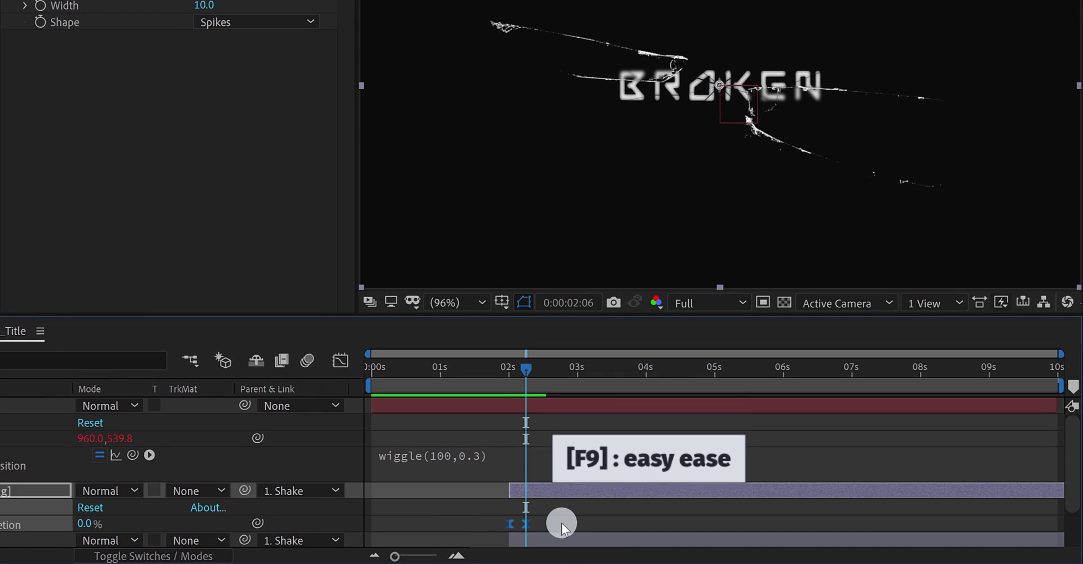
scroll(561, 522, down, 3)
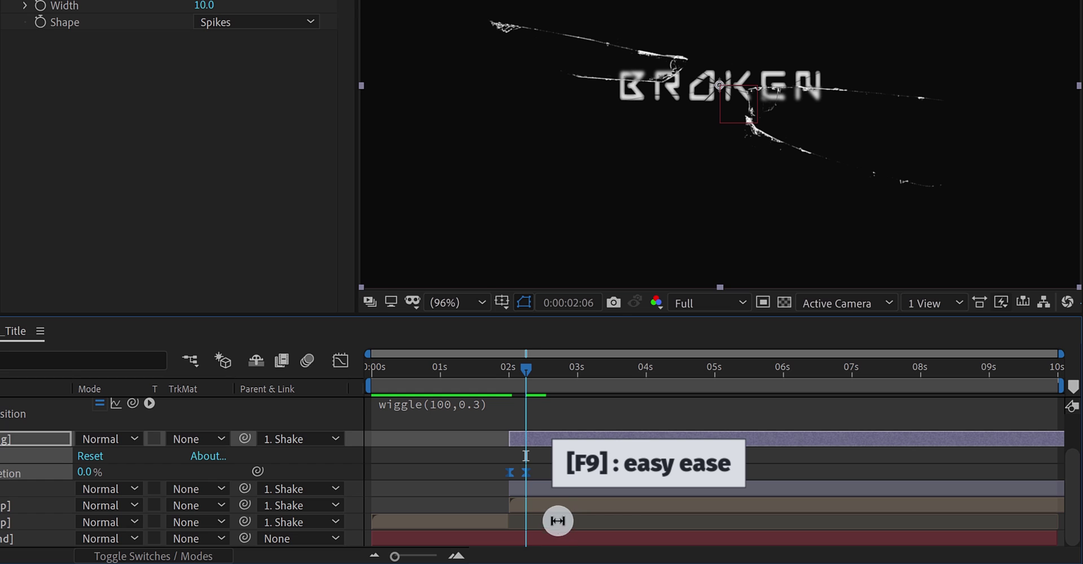
click(522, 475)
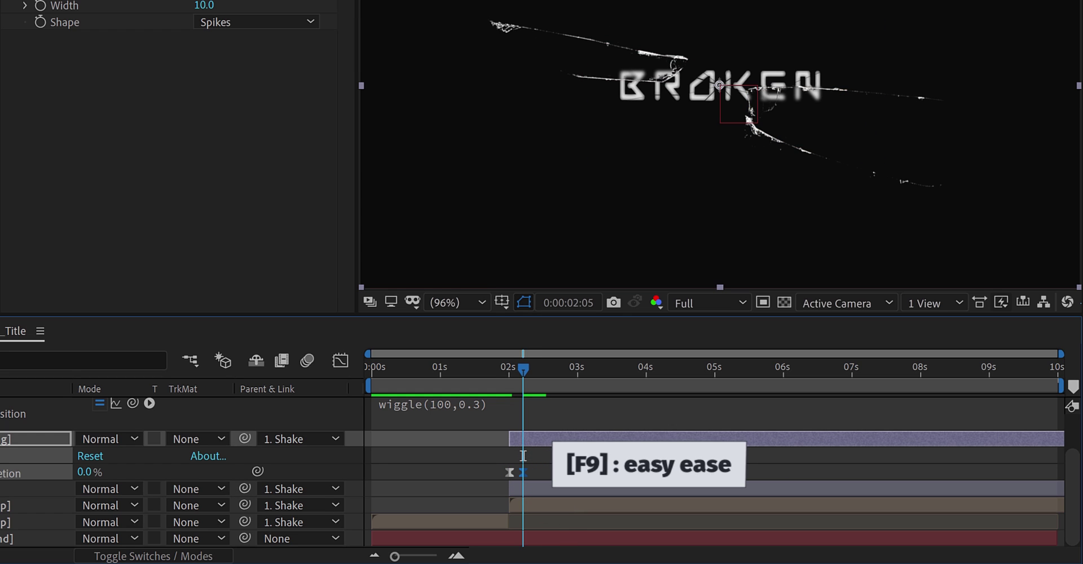
click(610, 464)
Preview the crack reveal, then zoom the timeline in around 02:00 on Shatter.png.
key(space)
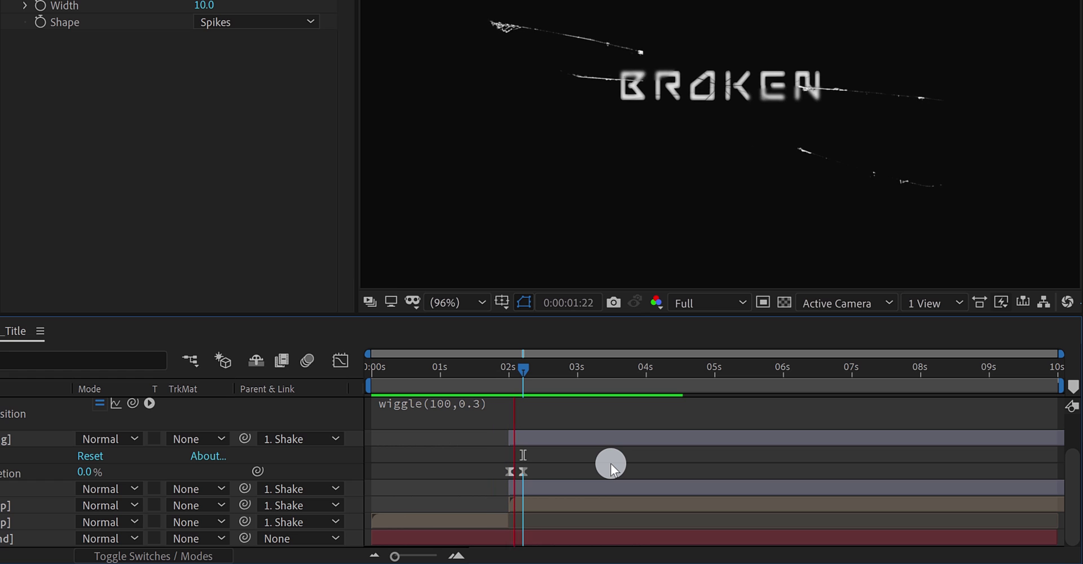
key(space)
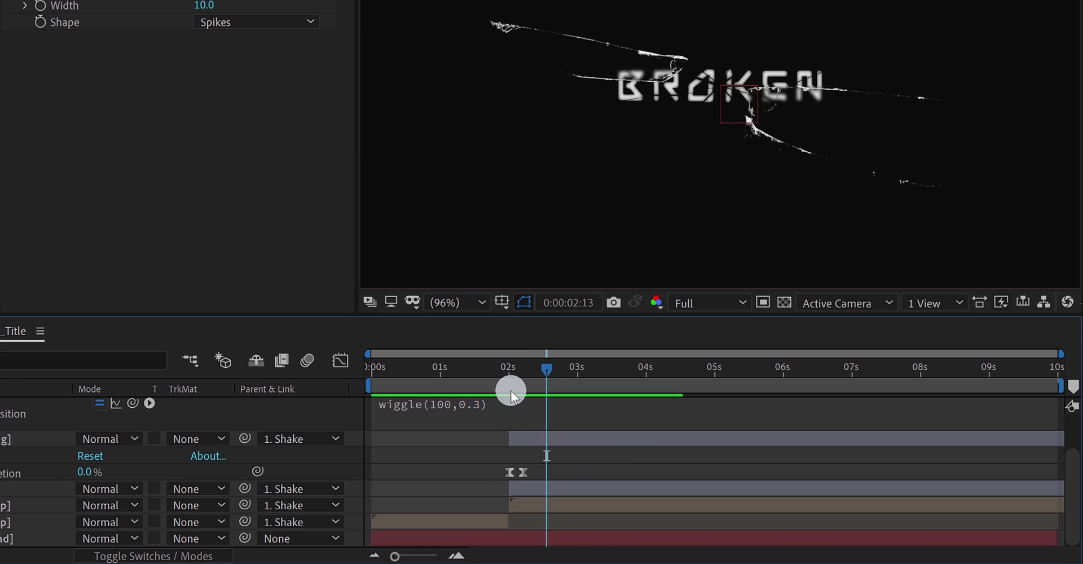
click(511, 370)
click(528, 439)
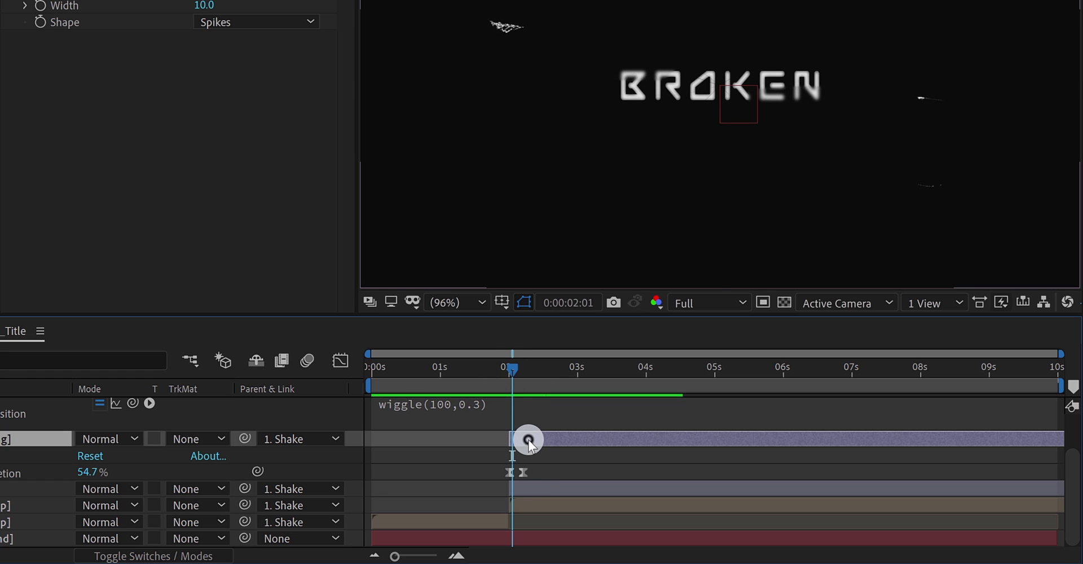
key(equal)
key(equal)
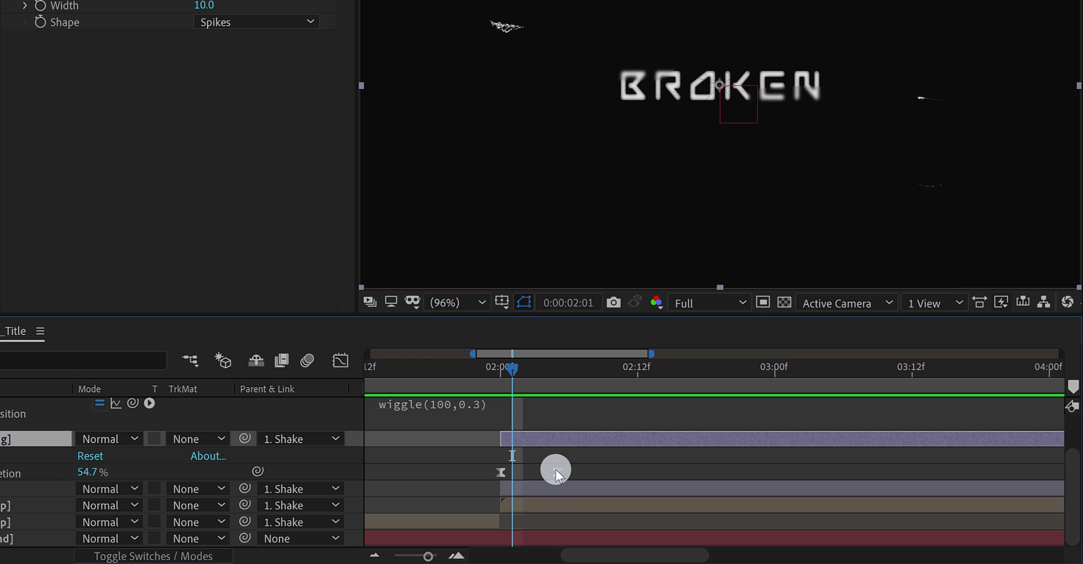
Nudge the Completion keyframe earlier and stretch its easing influence to about 65% in the speed graph.
drag(557, 473, 546, 473)
click(341, 361)
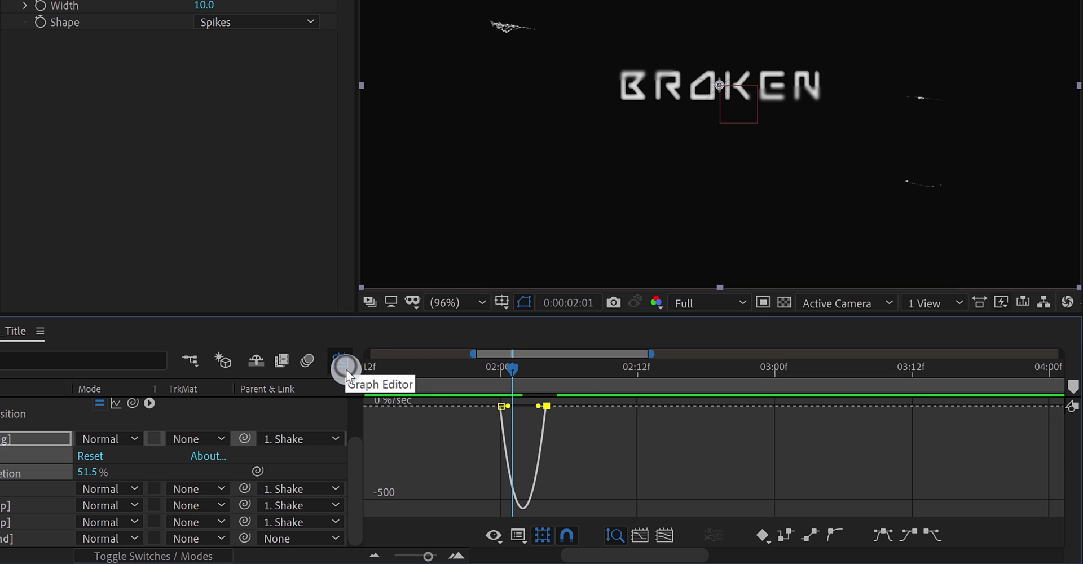
right_click(514, 419)
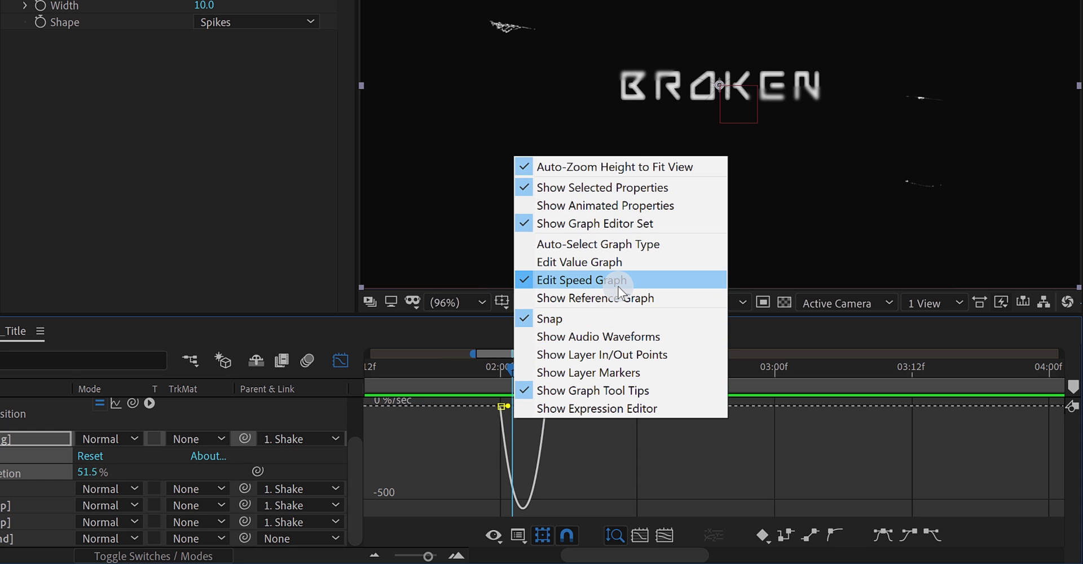
click(508, 402)
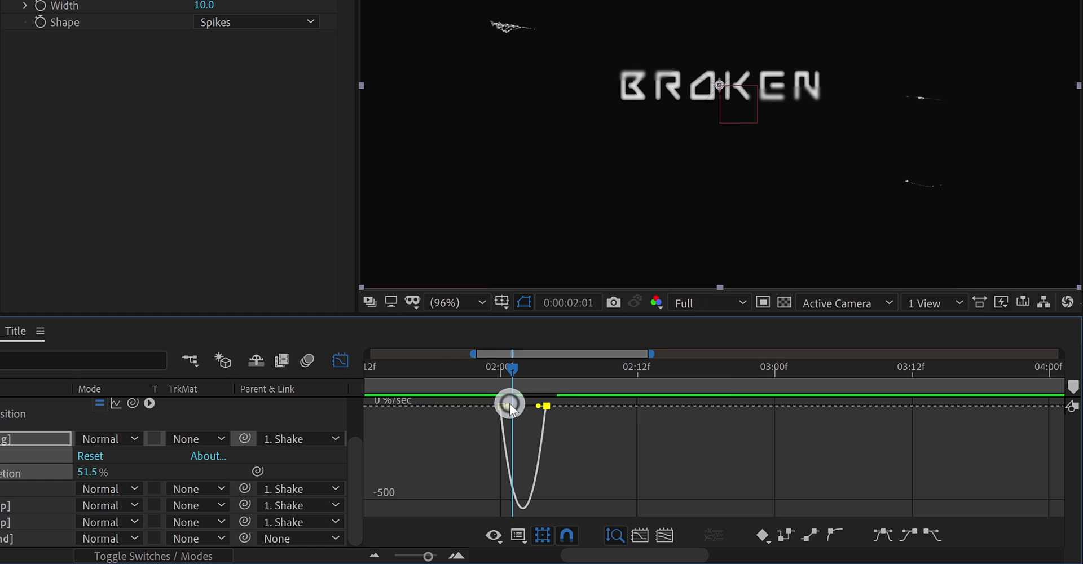
mouse_move(509, 404)
mouse_down()
mouse_move(546, 404)
mouse_move(515, 404)
mouse_move(522, 410)
mouse_up()
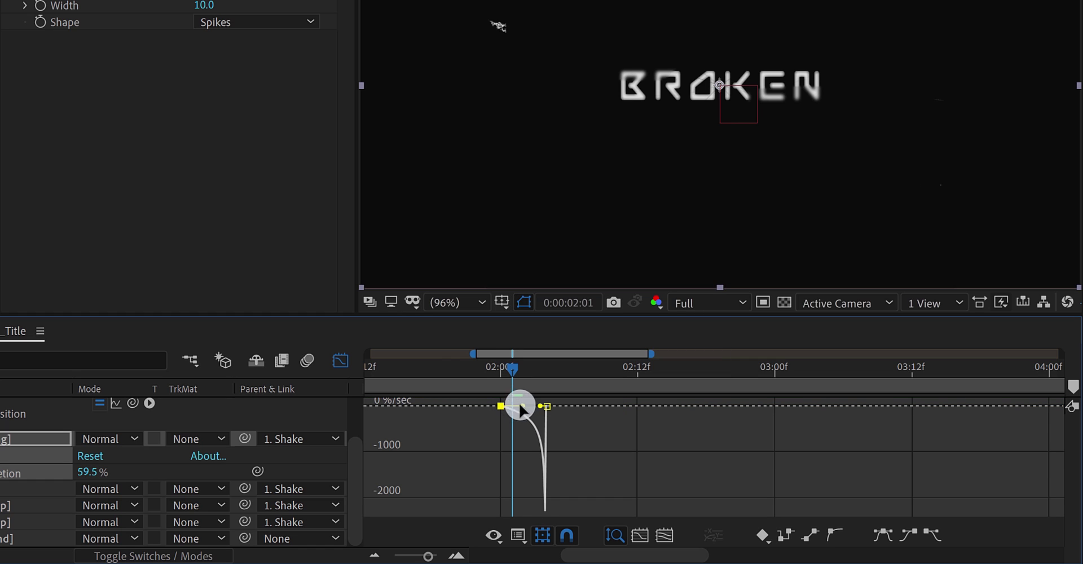
click(341, 361)
Move the second Completion keyframe earlier to 02:04 and preview the cracks.
click(510, 453)
click(546, 471)
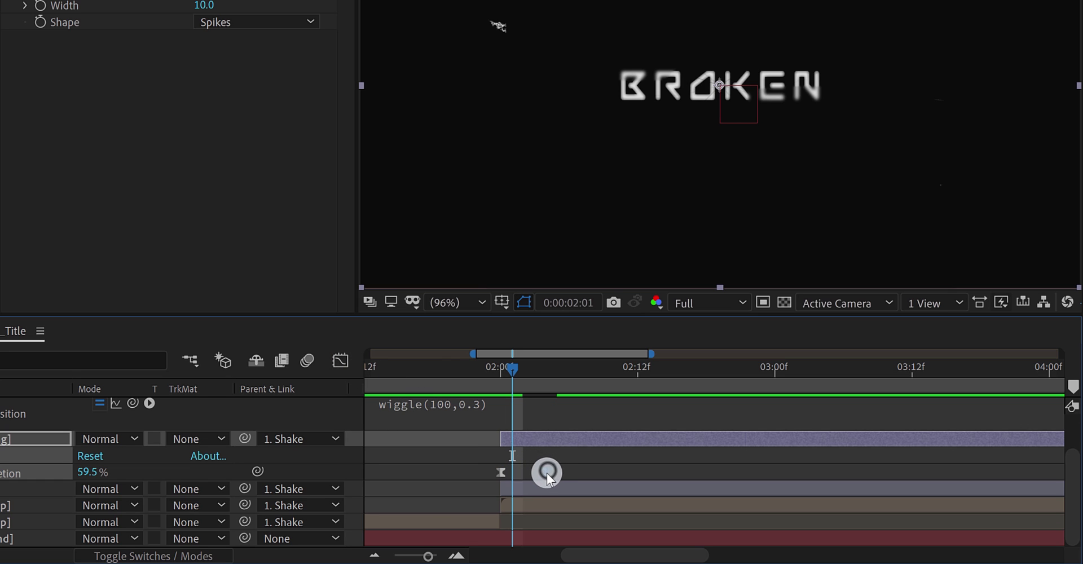
drag(546, 473, 535, 477)
click(572, 466)
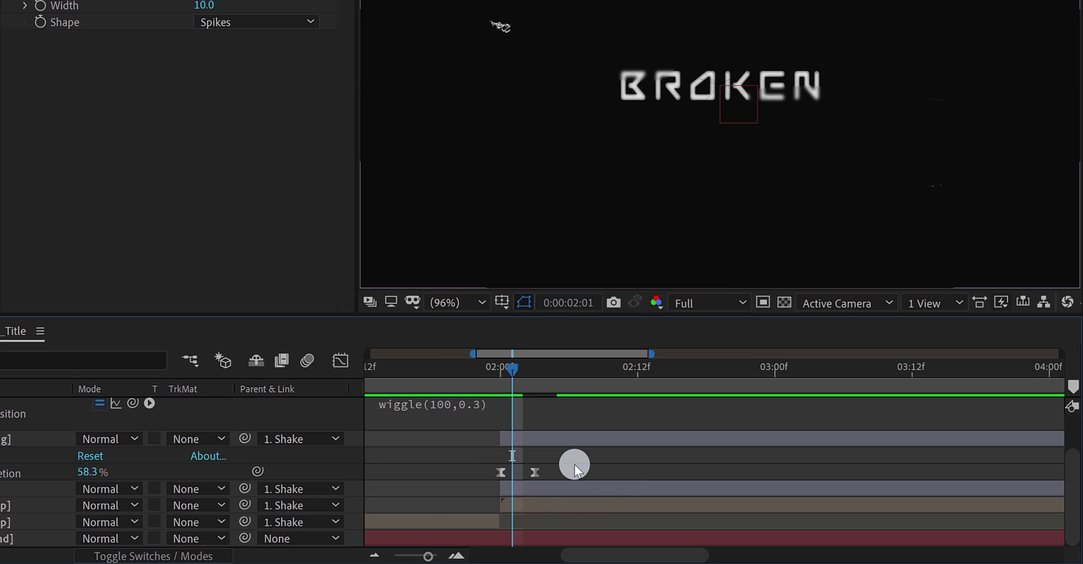
key(space)
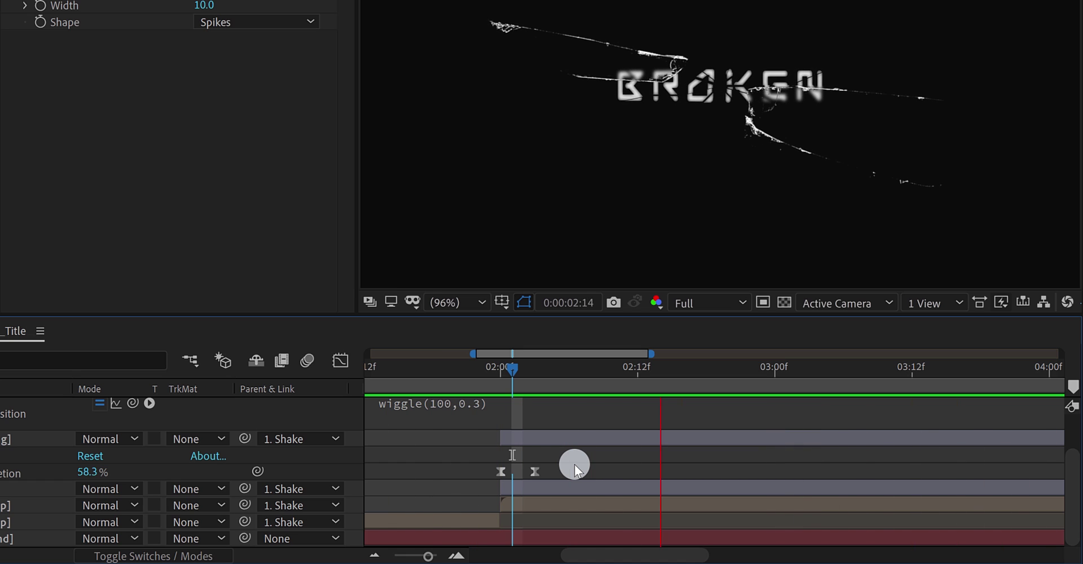
Slide the Shatter.png layer and its keyframes earlier, then set the time to 02:04.
drag(513, 371, 488, 371)
click(527, 440)
drag(544, 439, 675, 412)
click(527, 374)
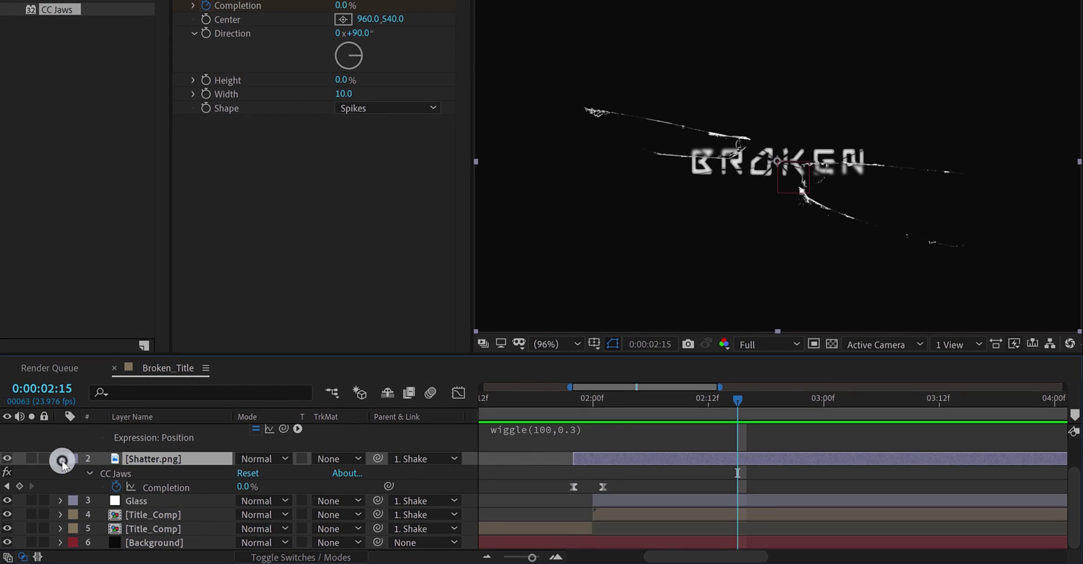
Collapse the open properties and duplicate the Shake layer into Shake 2.
click(61, 460)
scroll(59, 457, up, 2)
click(61, 430)
click(139, 521)
click(138, 488)
click(160, 431)
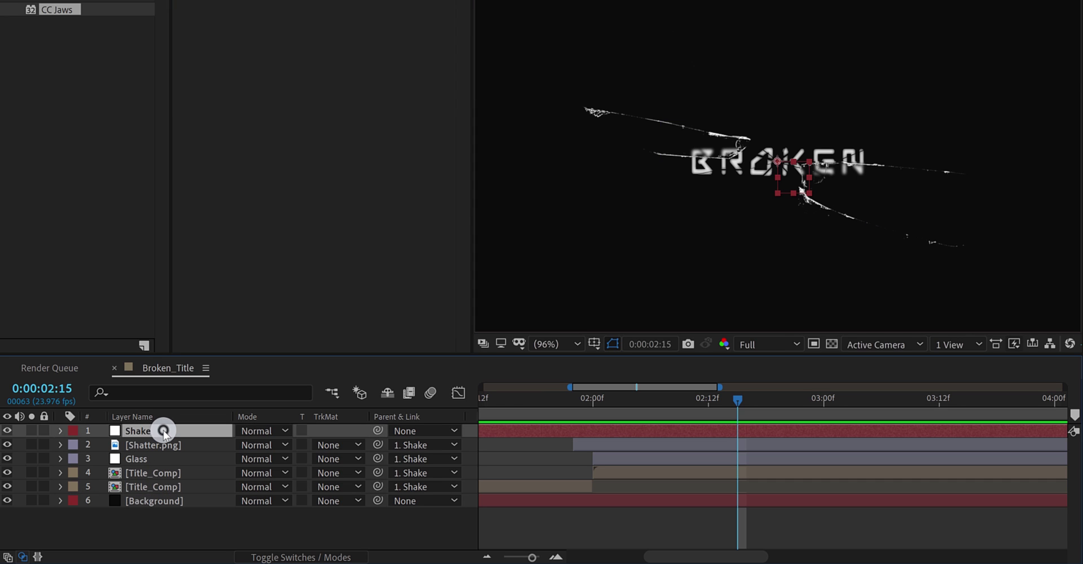
key(ctrl+d)
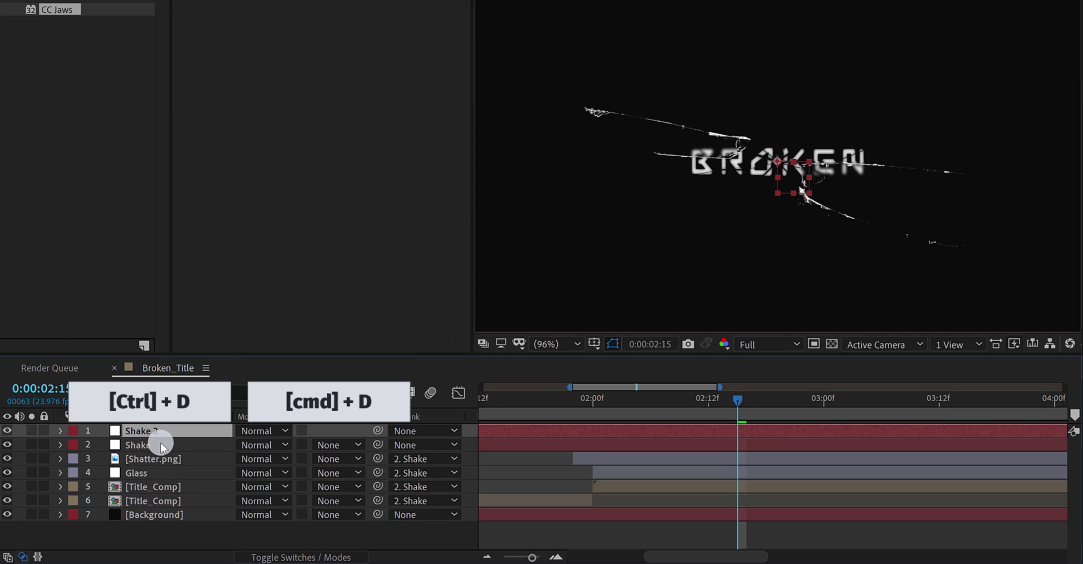
Pre-compose the original Shake and title layers into Title_sequesnce.
click(159, 446)
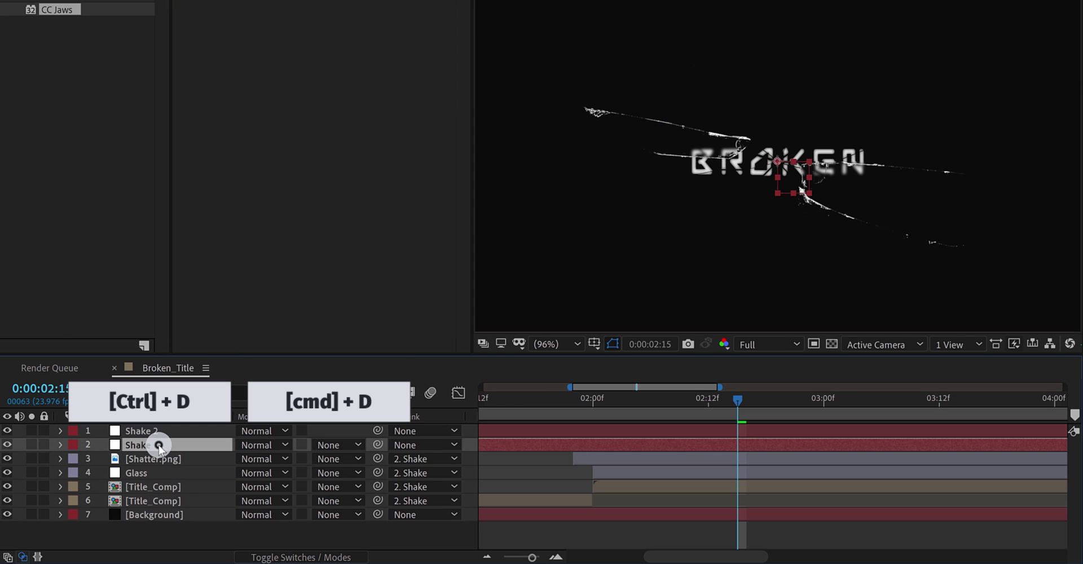
shift+click(166, 501)
right_click(167, 500)
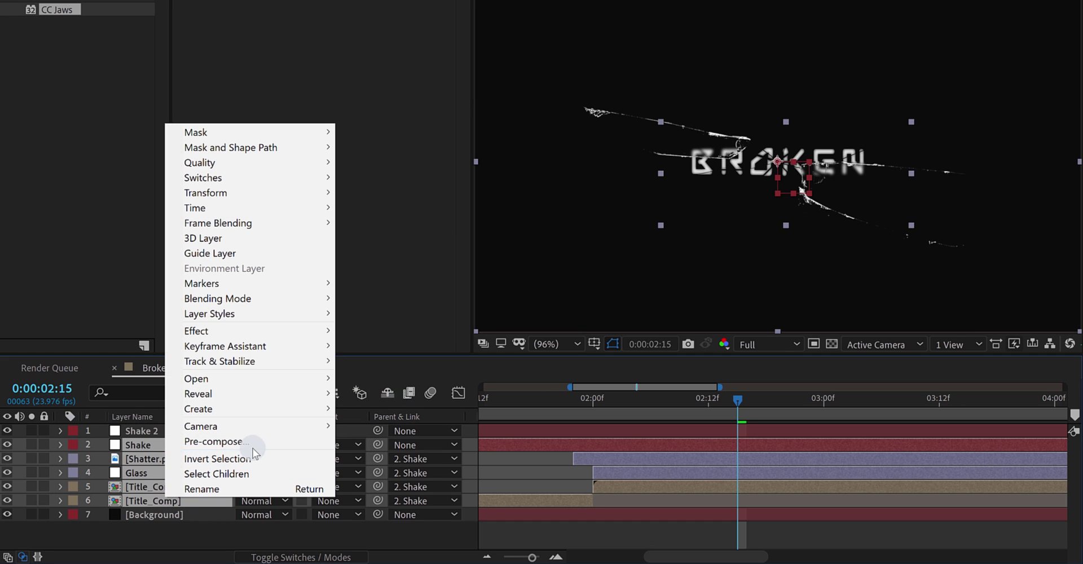
click(253, 443)
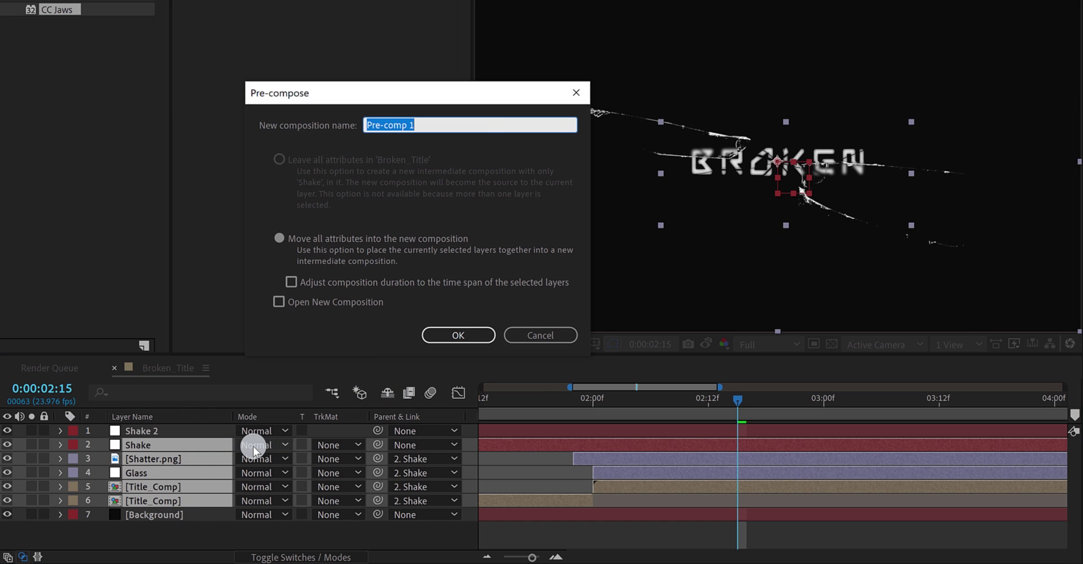
key(Return)
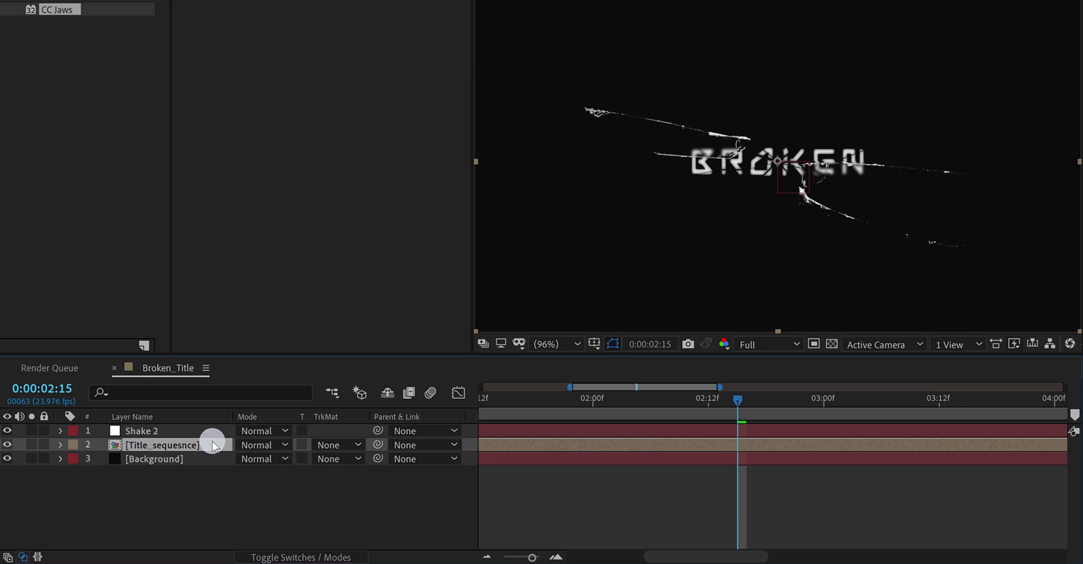
Duplicate Title_sequesnce twice and rename the top copy Title_sequesnce_Red.
key(ctrl+d)
key(ctrl+d)
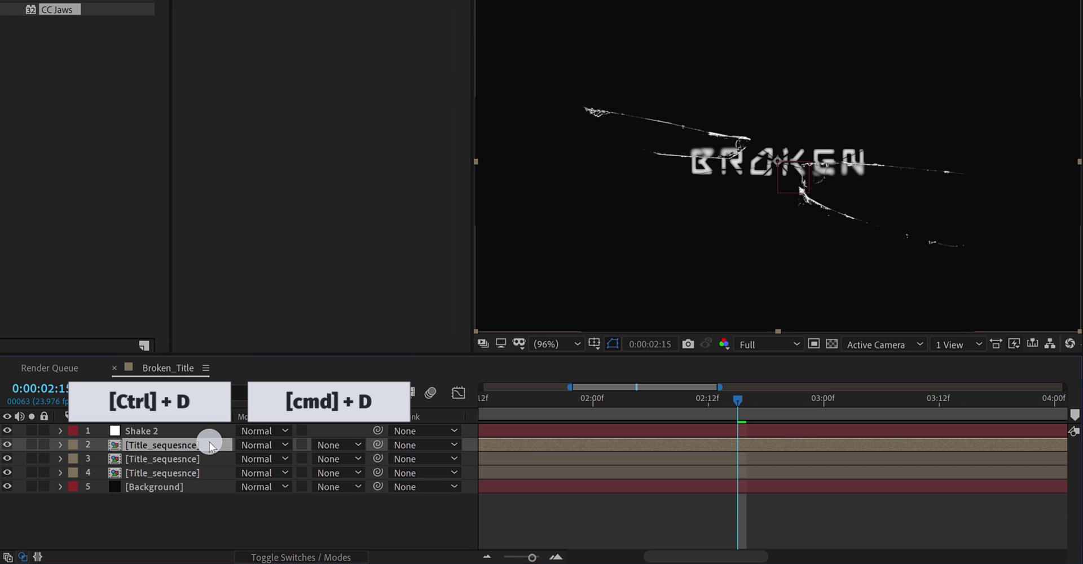
key(Return)
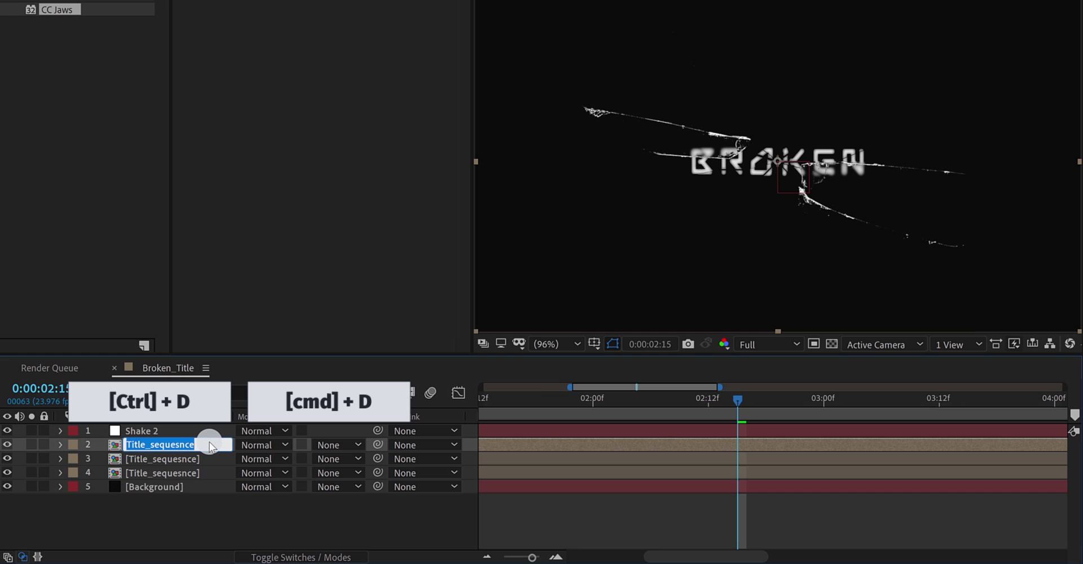
click(209, 443)
text(_Red)
key(Return)
Rename the other two copies Title_sequesnce_Green and Title_sequesnce_Blue.
click(208, 459)
key(Return)
click(208, 459)
text(_Green)
key(Return)
click(215, 472)
key(Return)
text(_Blue)
key(Return)
Parent the Red, Green and Blue layers to Shake 2.
click(189, 445)
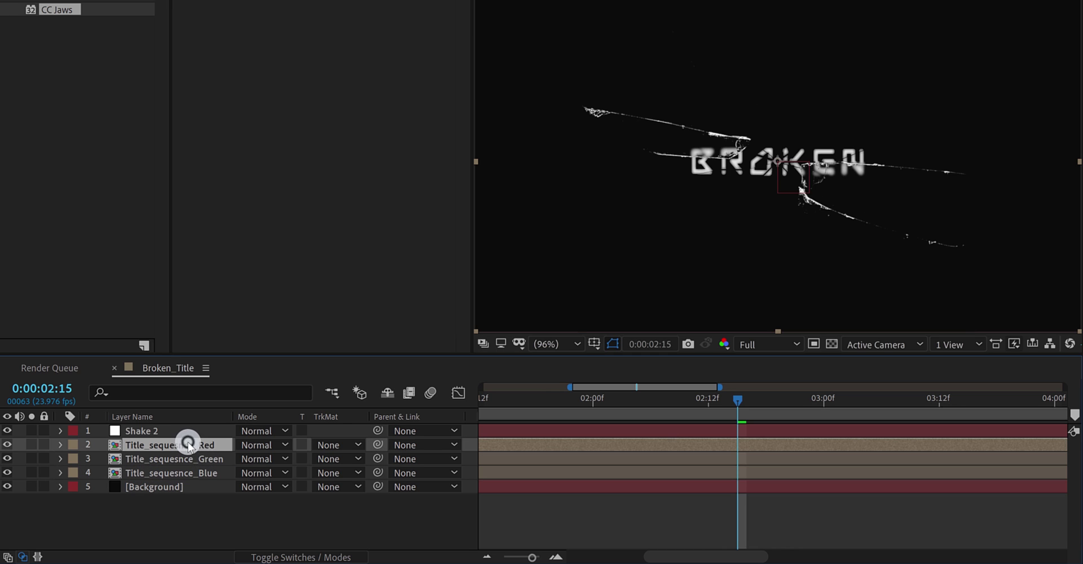
shift+click(206, 473)
drag(378, 447, 158, 435)
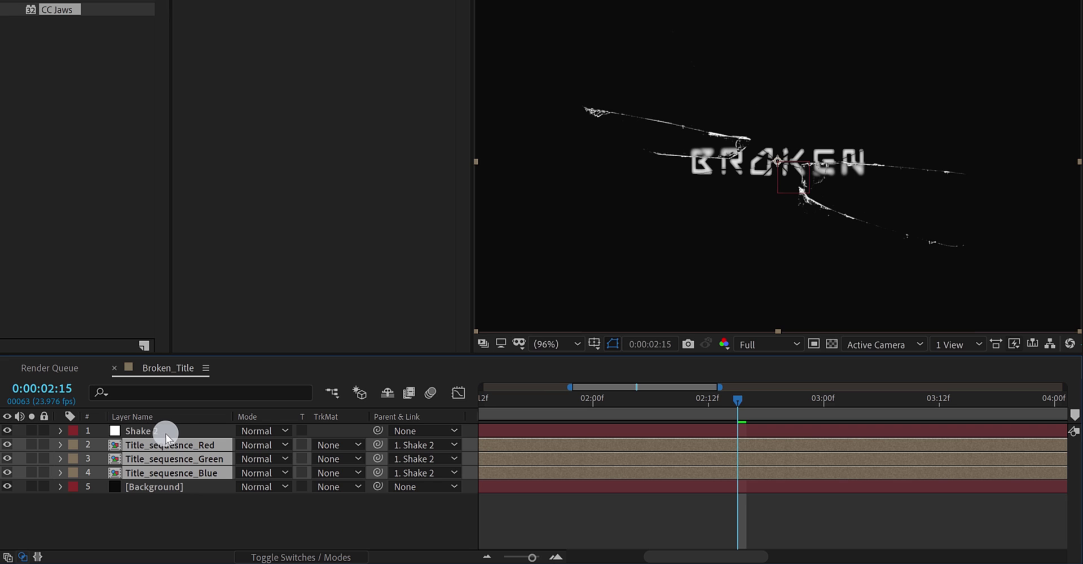
Add Shift Channels to Title_sequesnce_Red with green and blue set to Full Off.
click(209, 492)
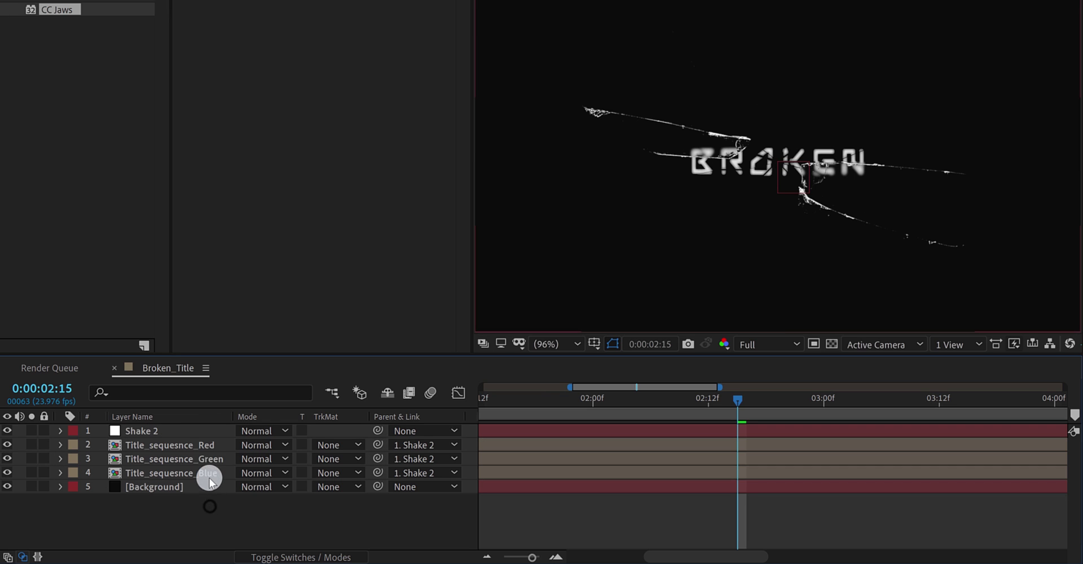
click(206, 445)
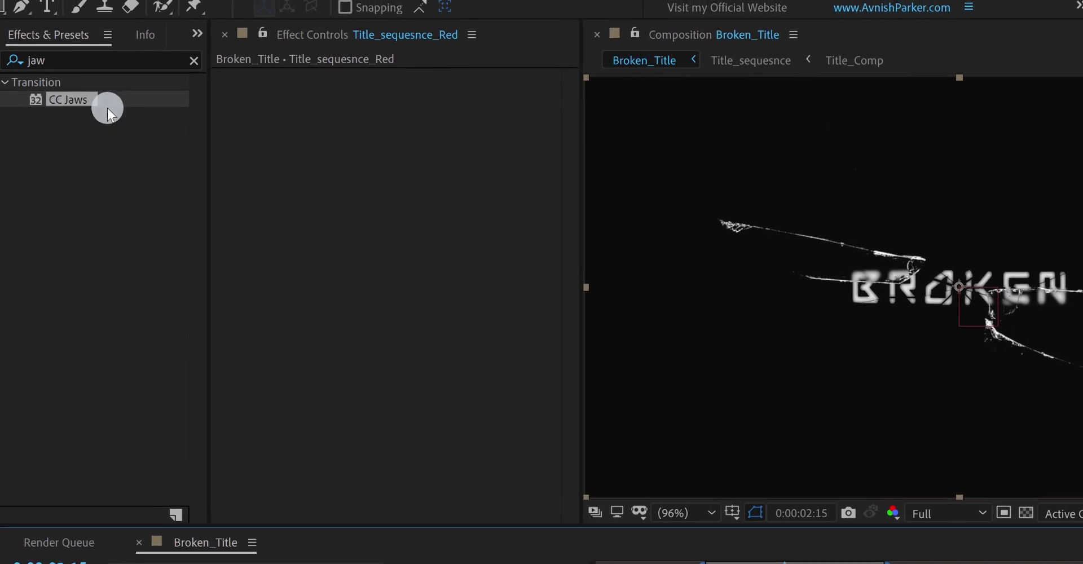
click(81, 0)
text(channel)
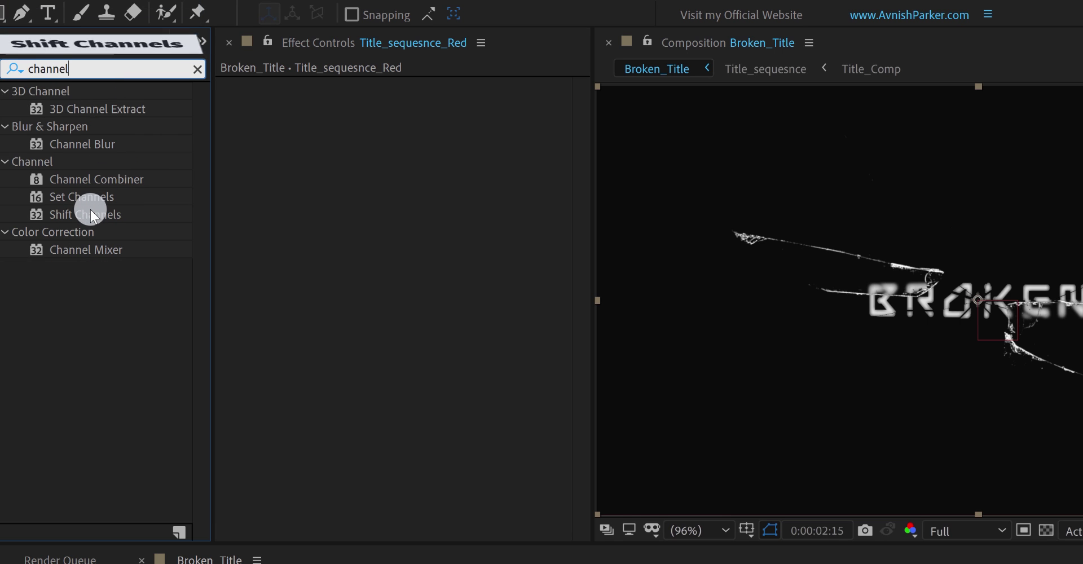
drag(89, 214, 279, 171)
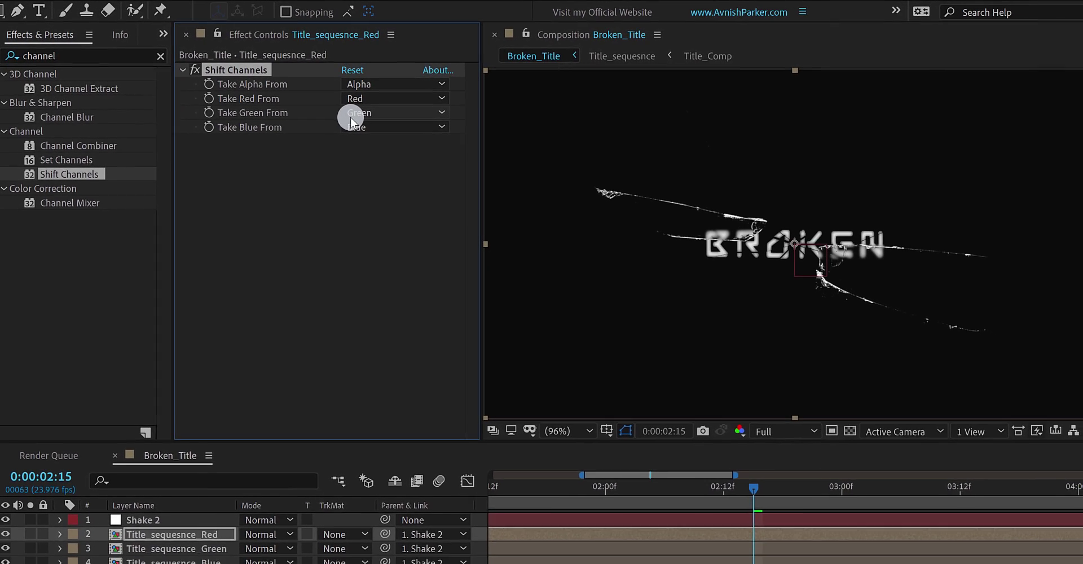
click(350, 117)
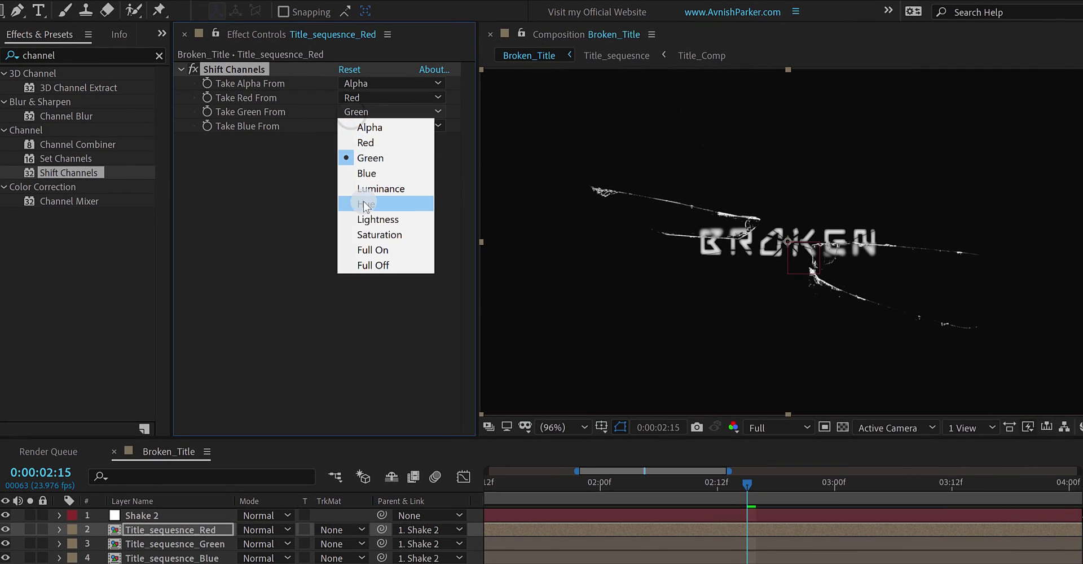
click(373, 264)
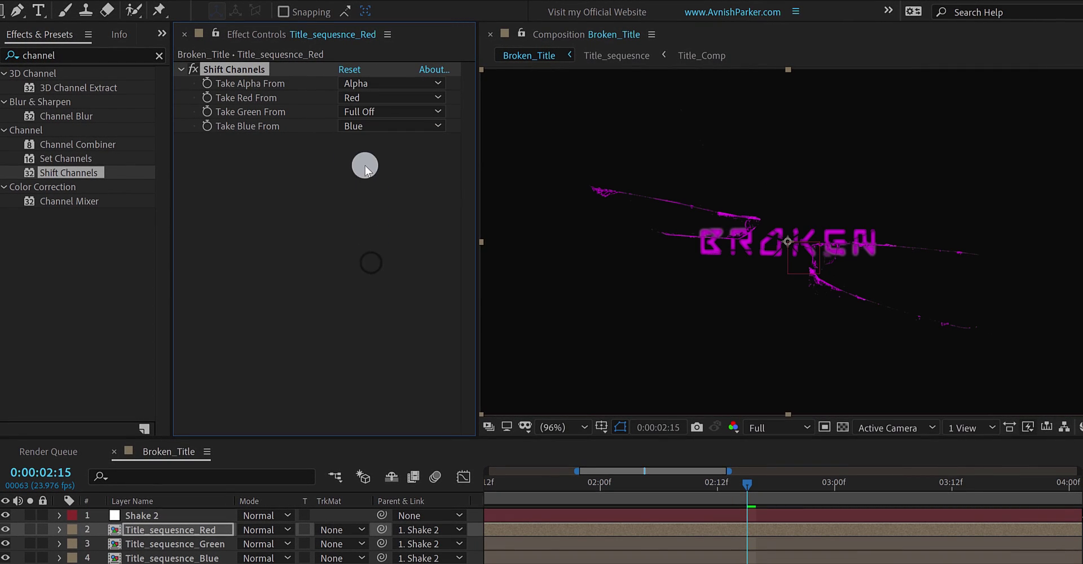
click(356, 126)
click(375, 280)
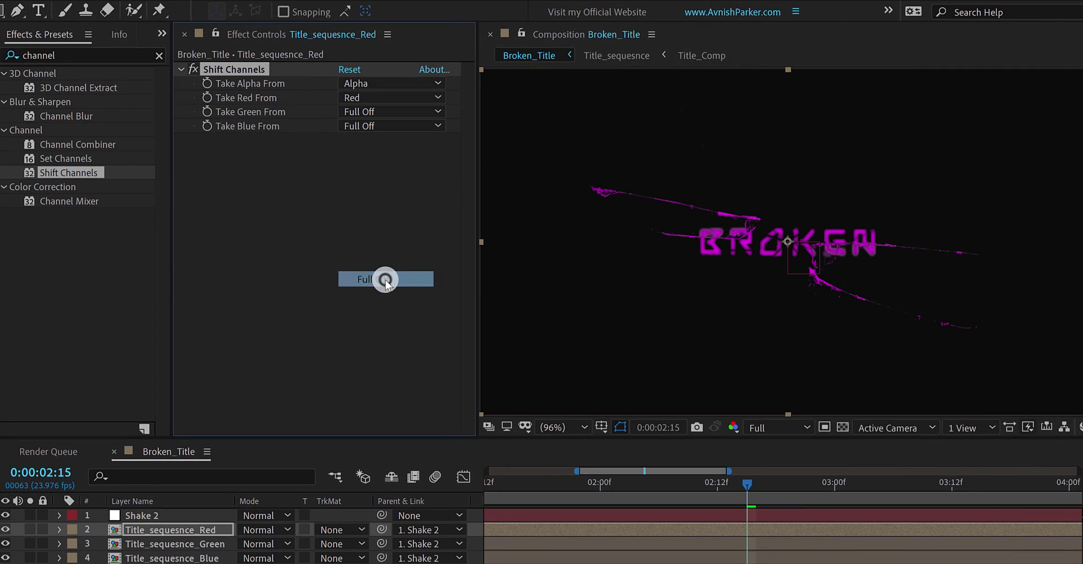
Add Shift Channels to Title_sequesnce_Green with red and blue set to Full Off.
click(214, 542)
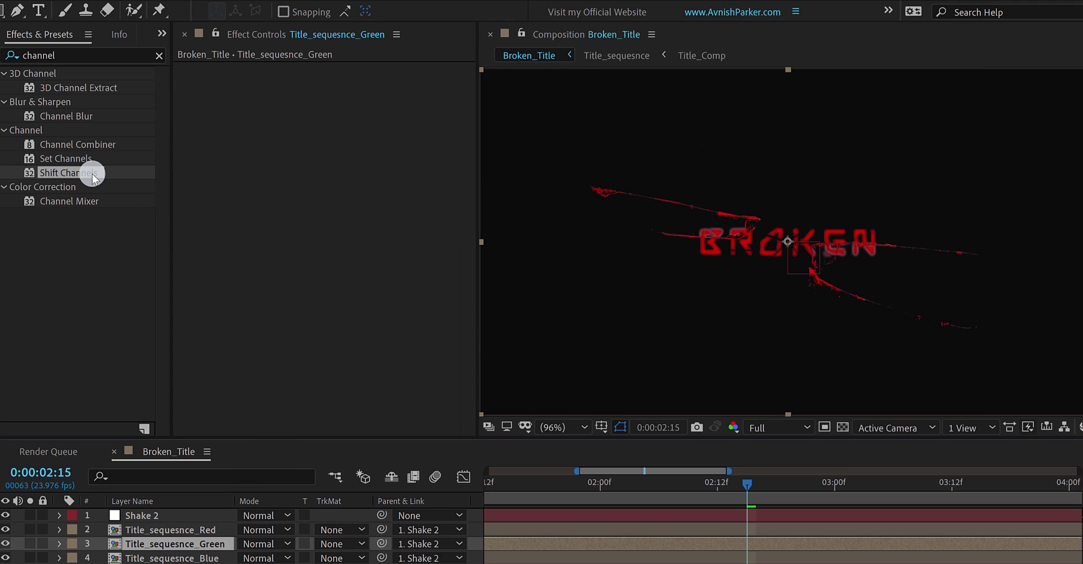
drag(93, 173, 268, 147)
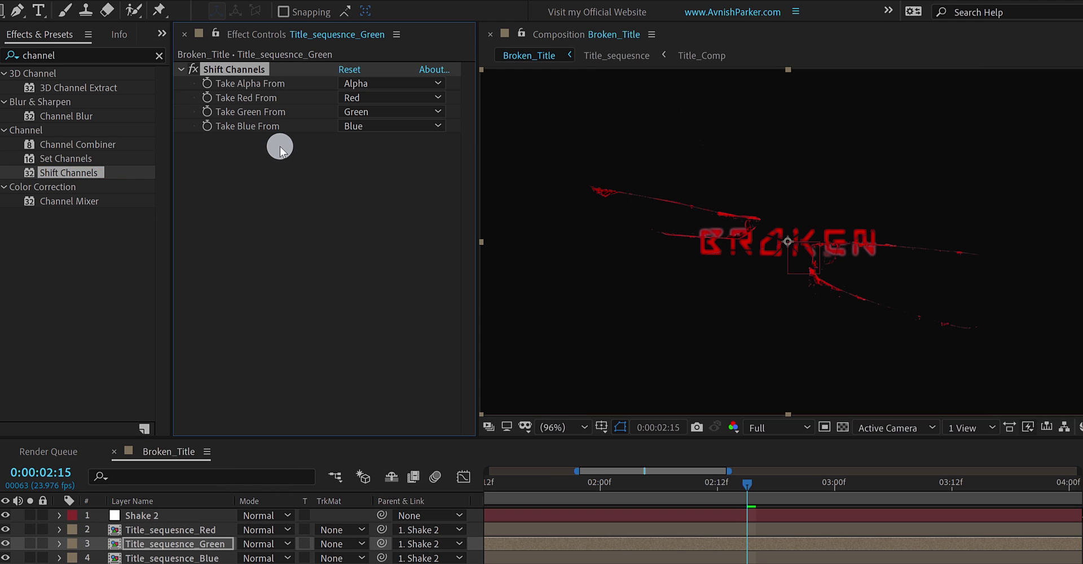
click(355, 102)
click(375, 249)
click(361, 126)
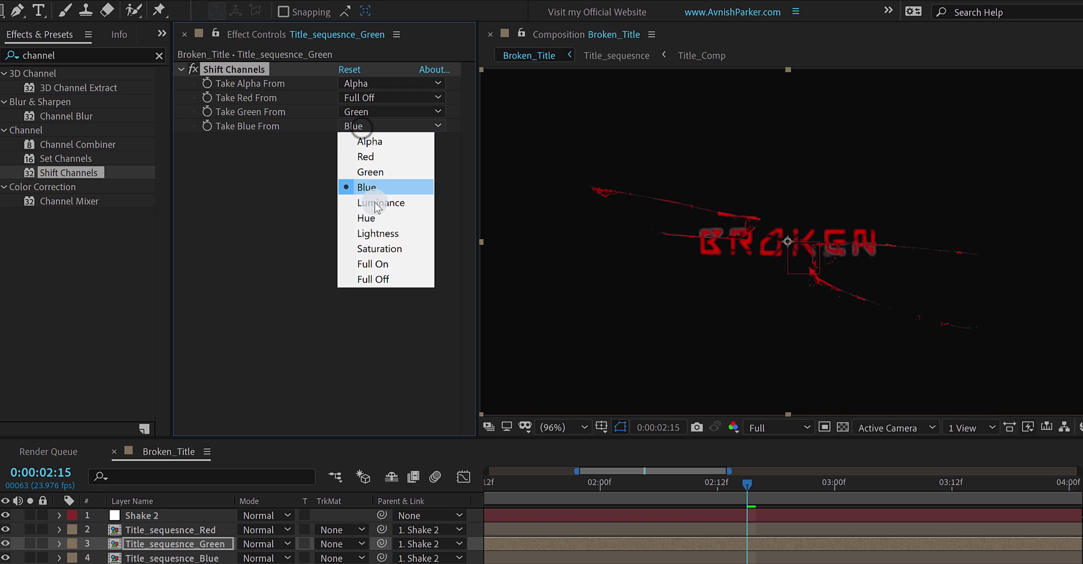
click(381, 277)
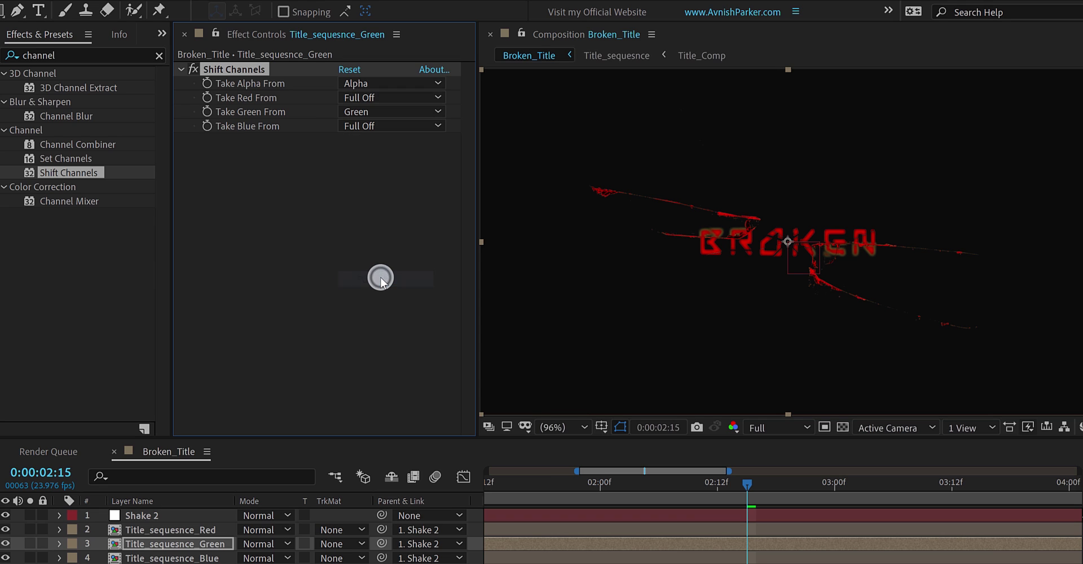
Add Shift Channels to Title_sequesnce_Blue with green and red set to Full Off.
click(180, 558)
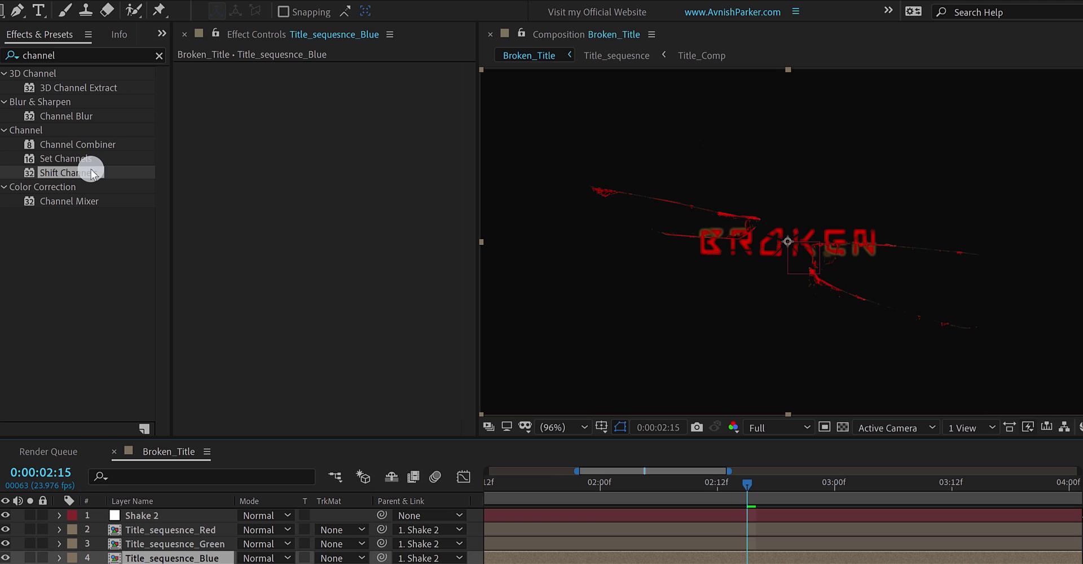
drag(92, 173, 235, 159)
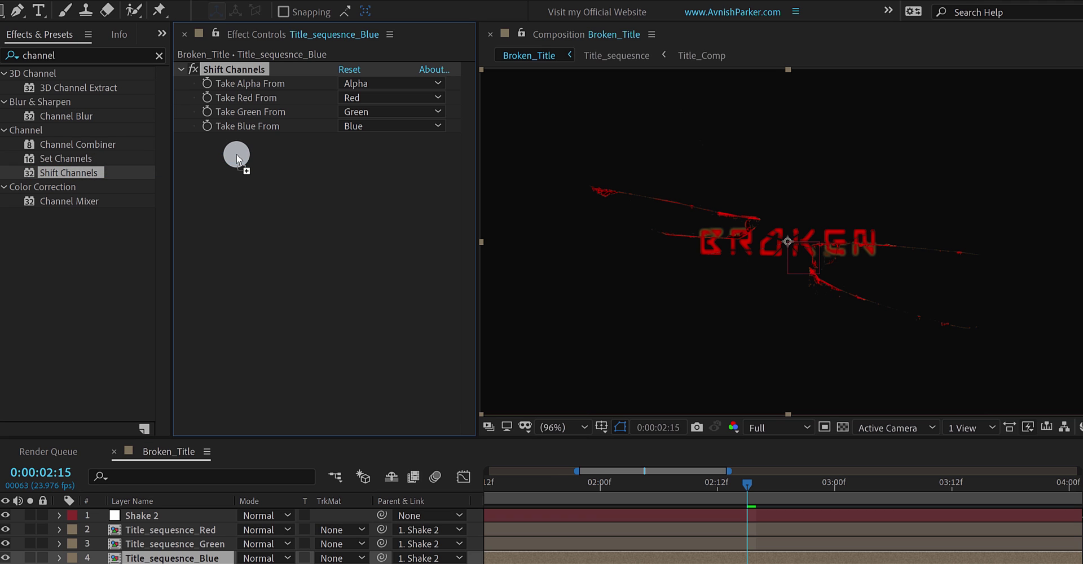
click(353, 115)
click(370, 258)
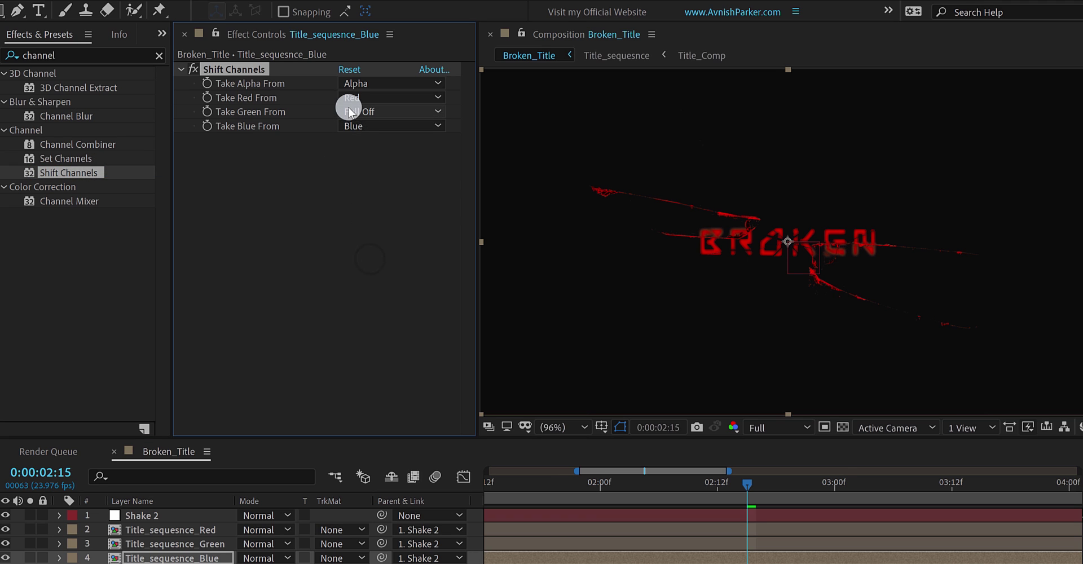
click(350, 99)
click(364, 249)
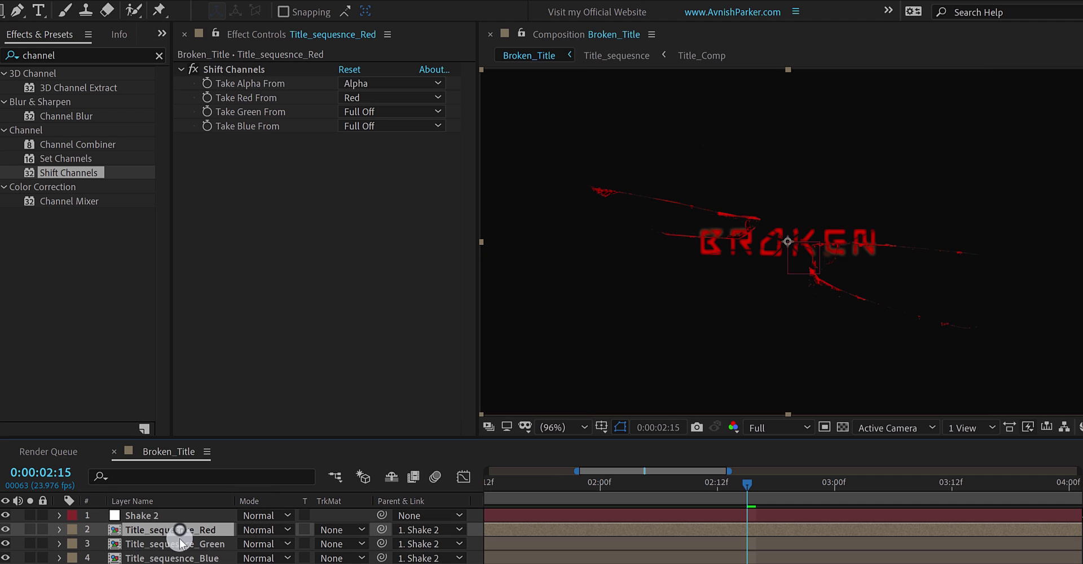
Set the Red, Green and Blue title layers to Screen blend mode.
shift+click(181, 559)
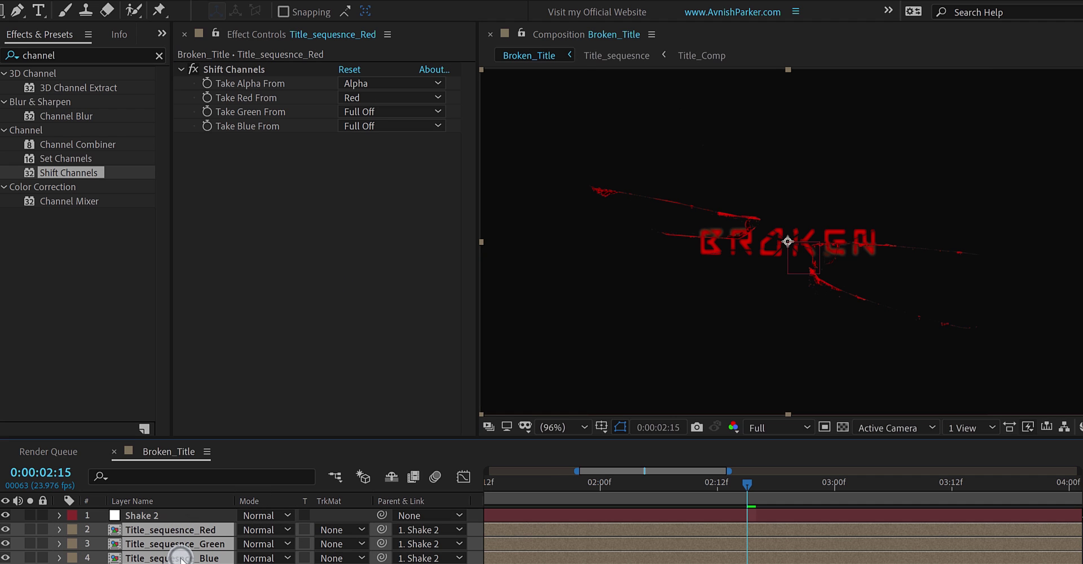
click(271, 530)
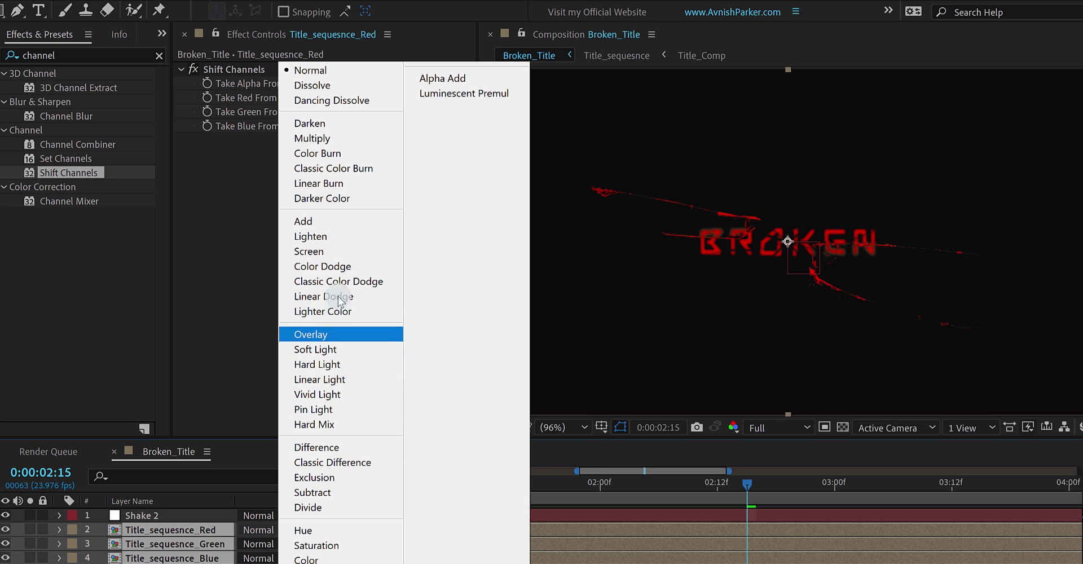
click(326, 252)
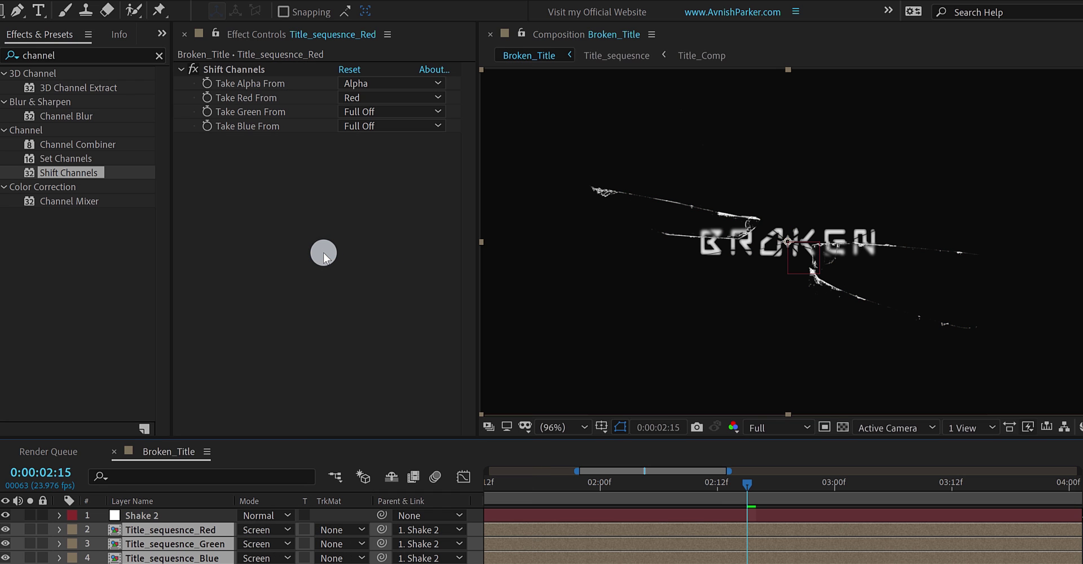
Set Parent to None for the Green and Blue layers, then scrub to check the 02:15 frame.
click(176, 515)
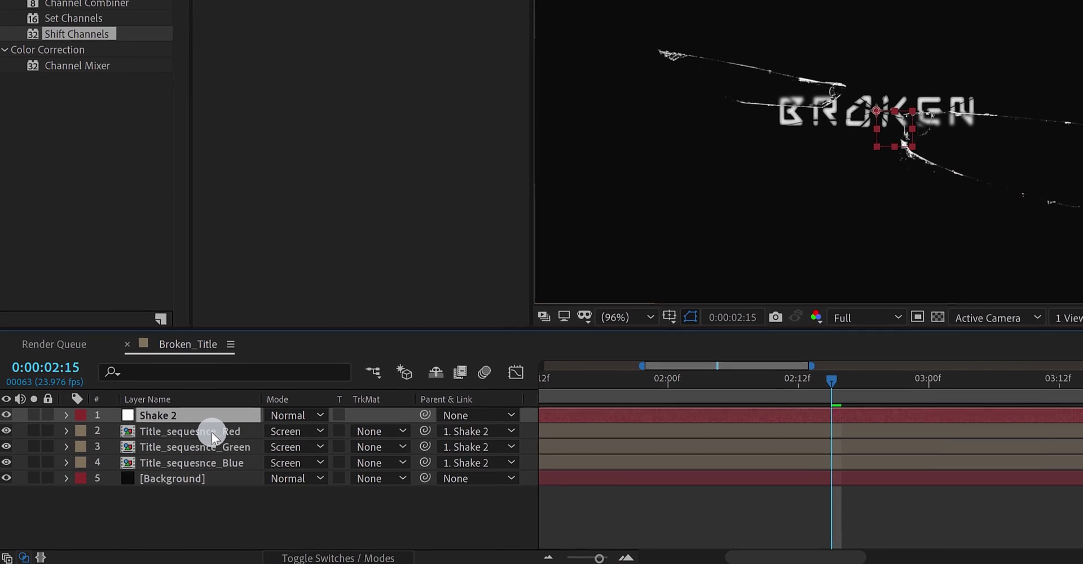
click(455, 445)
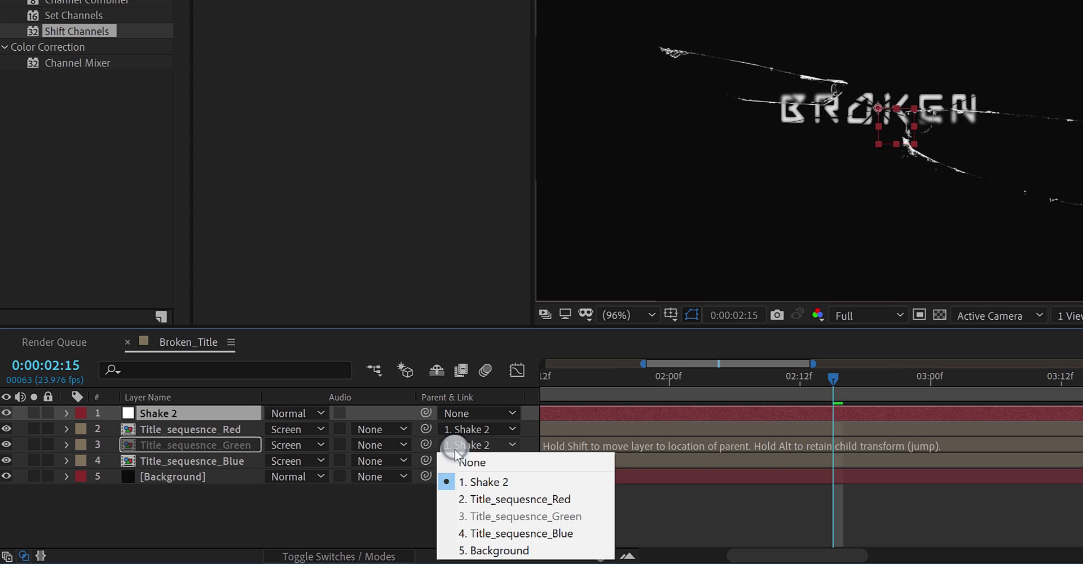
click(458, 463)
click(457, 461)
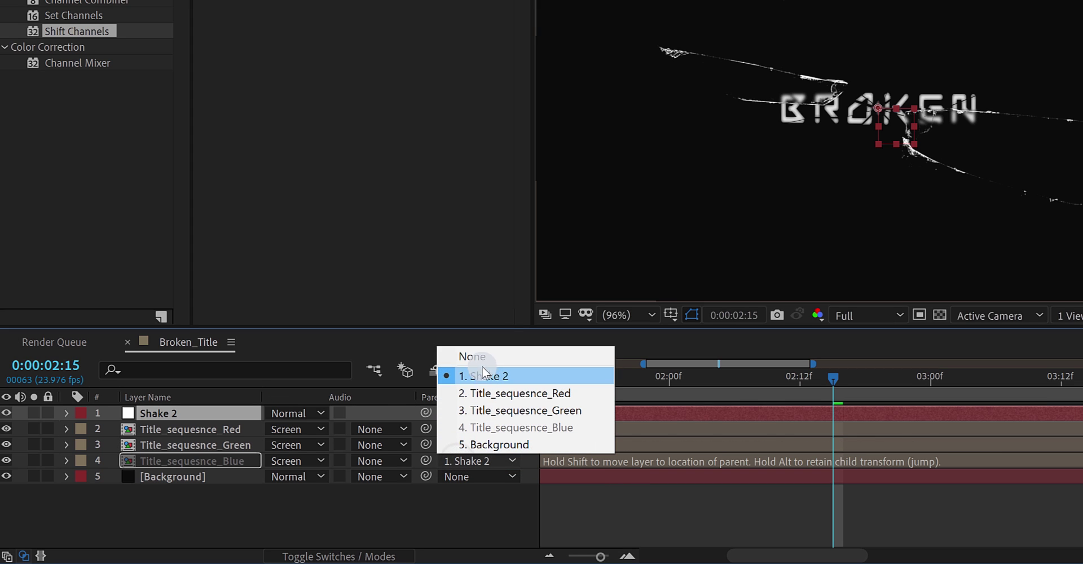
click(479, 356)
click(486, 504)
click(597, 453)
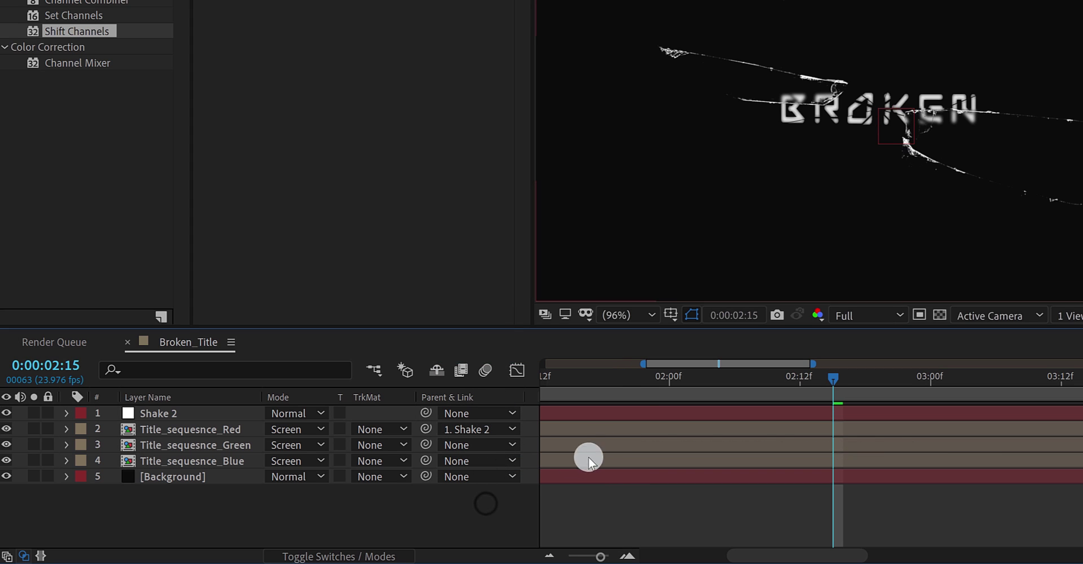
drag(592, 385, 732, 377)
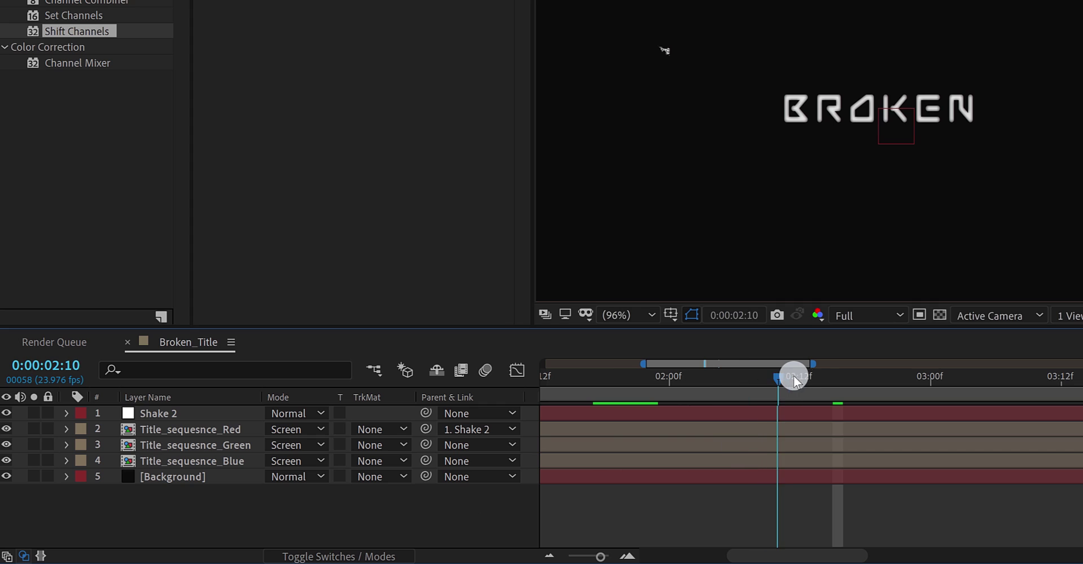
drag(799, 376, 830, 377)
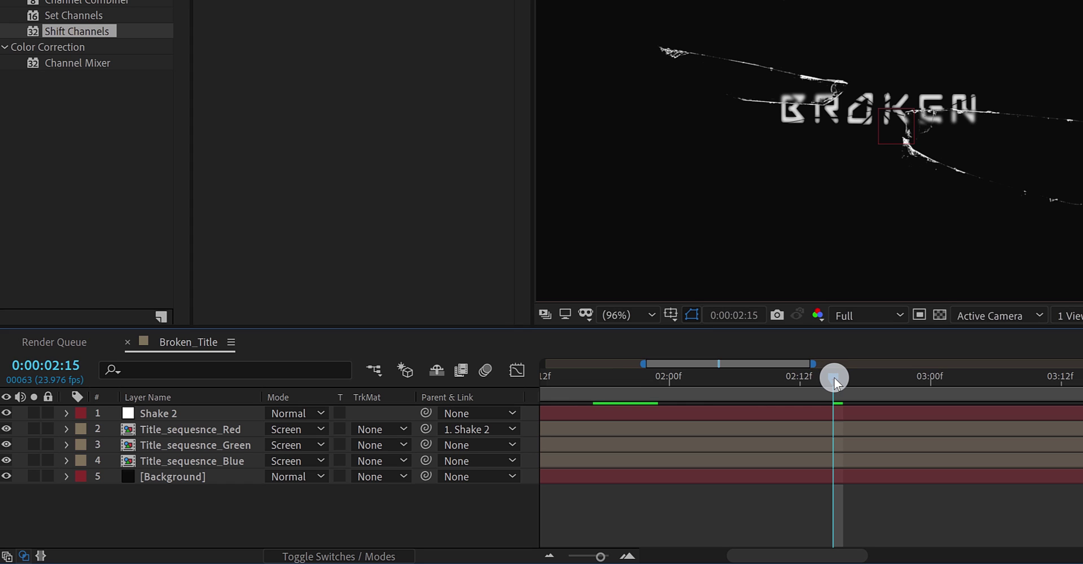
Change Shake 2's Position expression to wiggle(100,3), show the full timeline and preview.
click(201, 415)
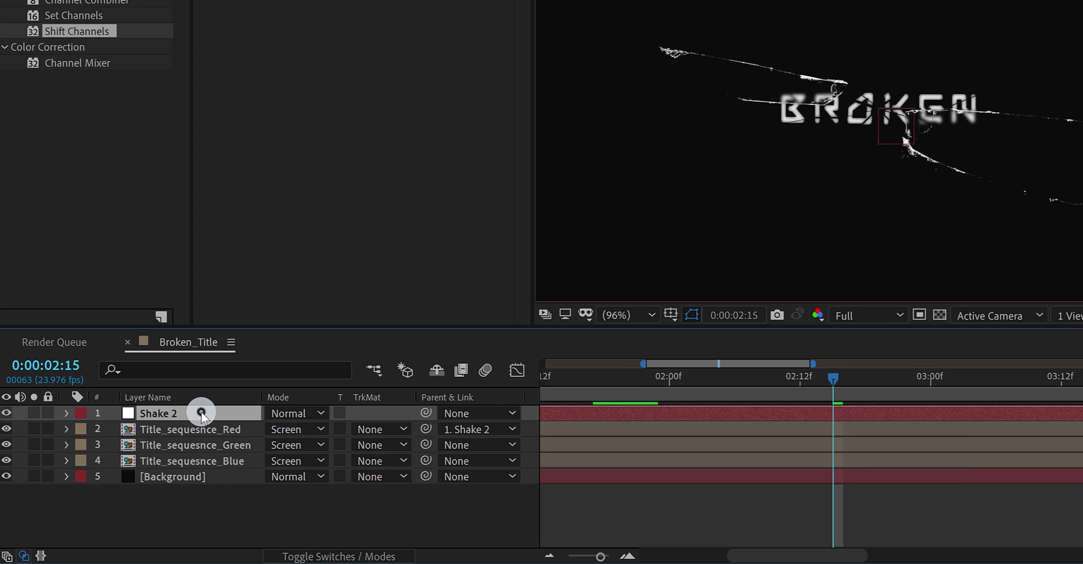
key(u)
key(u)
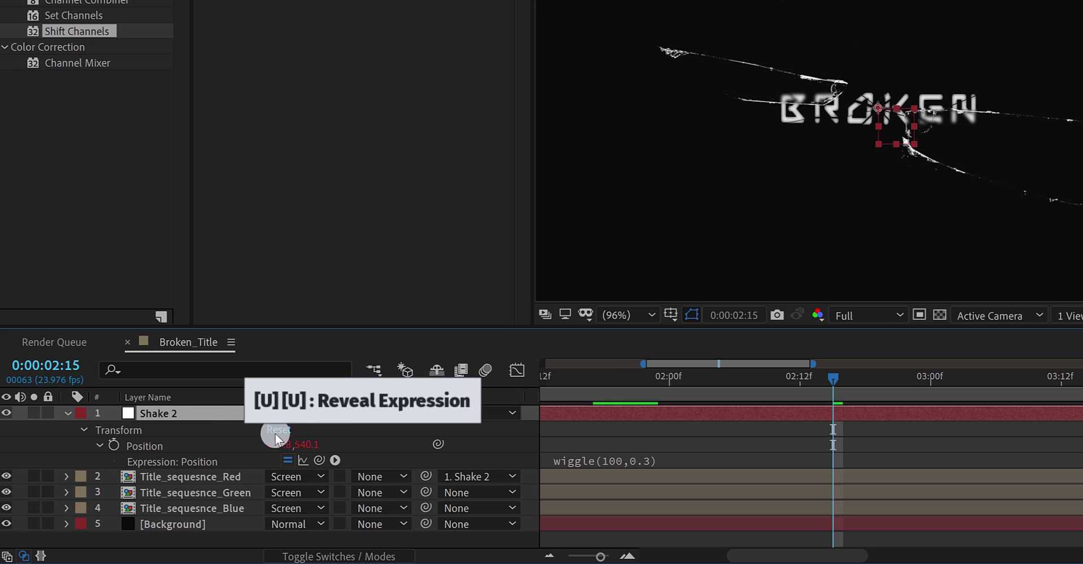
click(647, 463)
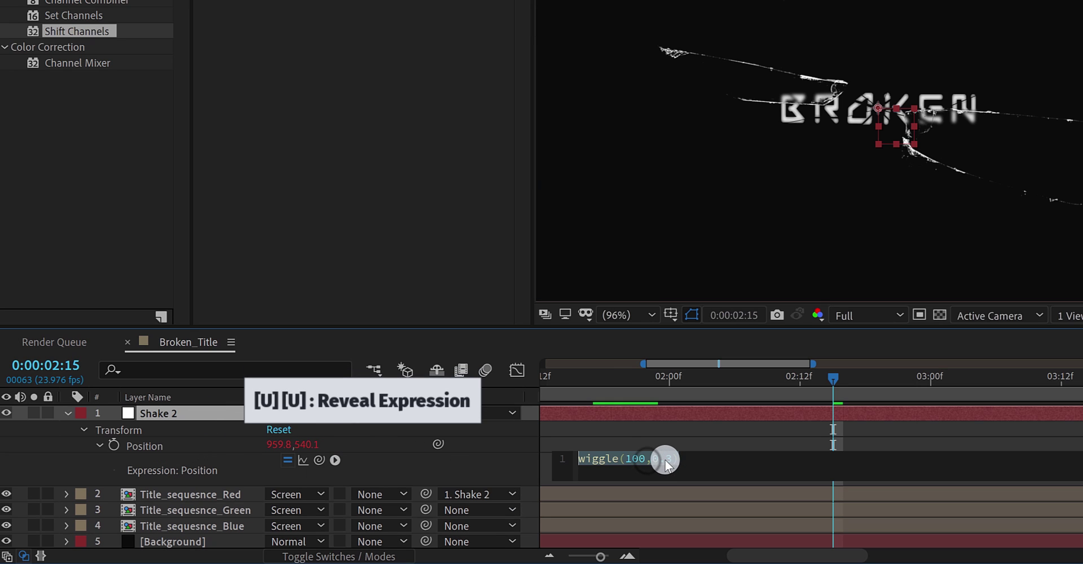
click(674, 460)
key(BackSpace)
key(BackSpace)
key(BackSpace)
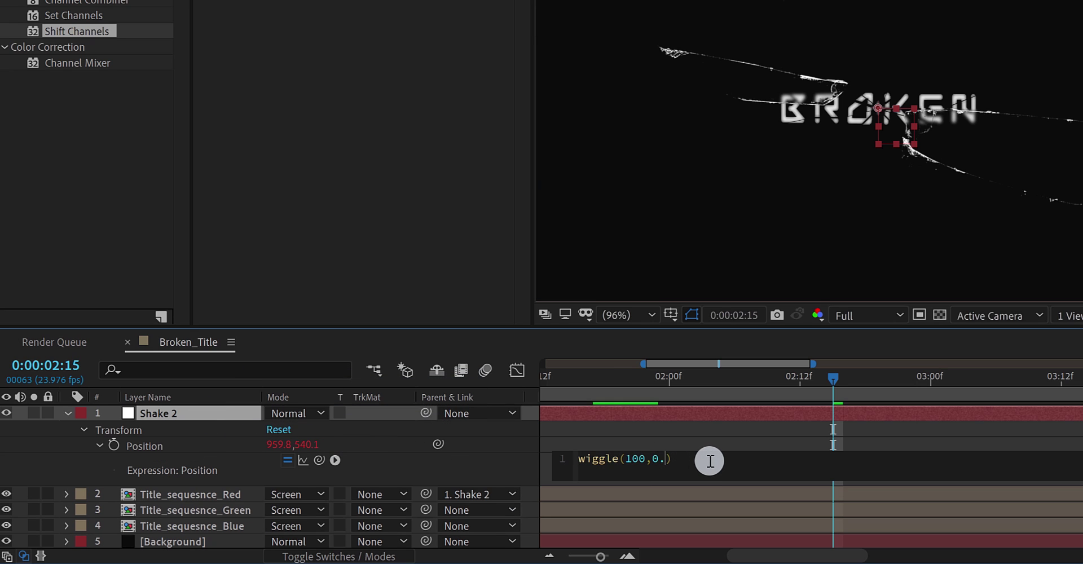
text(3)
click(692, 436)
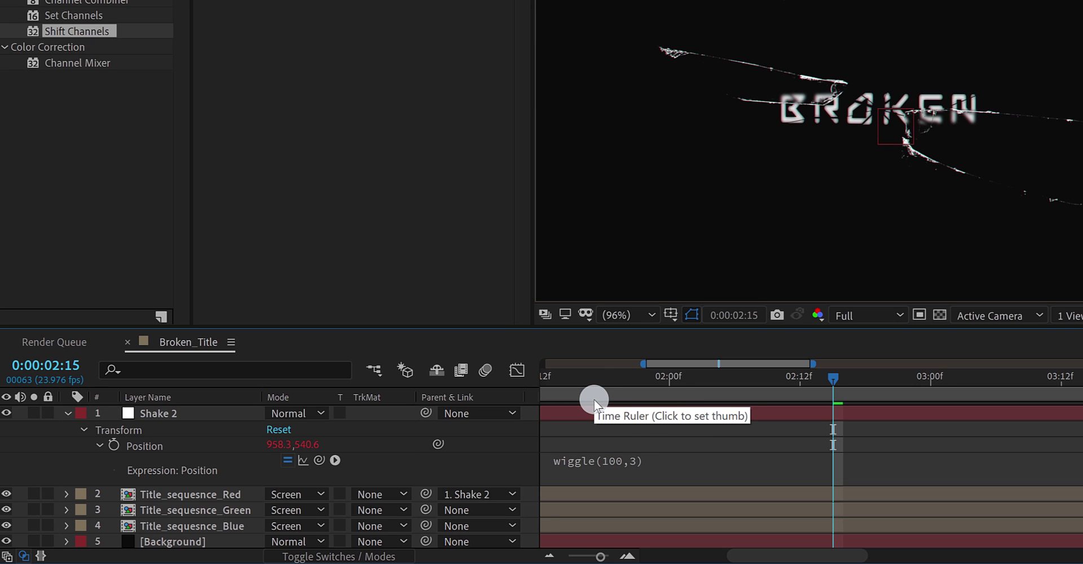
key(semicolon)
key(space)
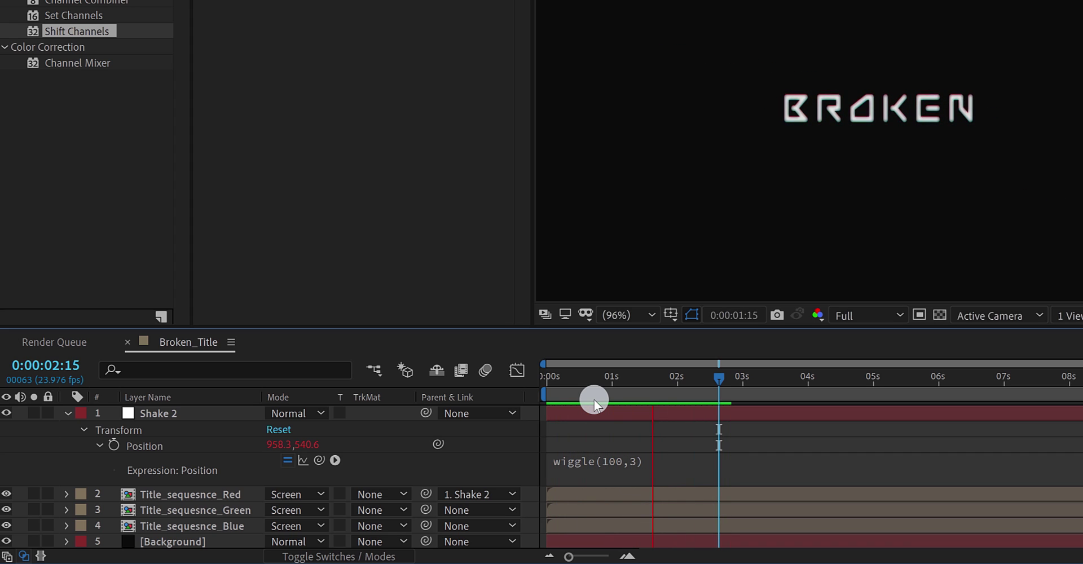
Stop the preview, collapse Shake 2's properties, and create an adjustment layer named Glow.
key(space)
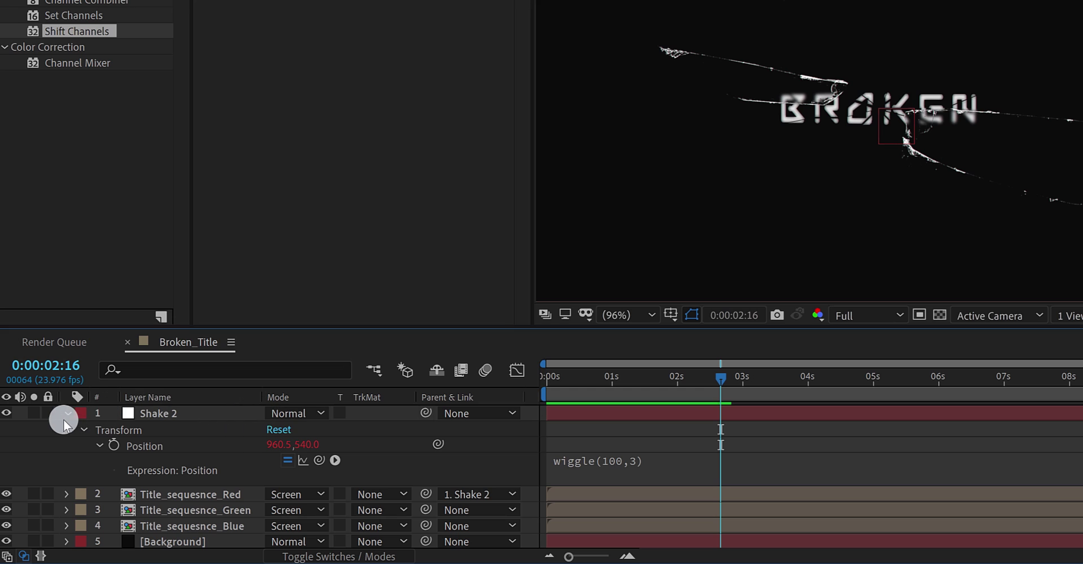
click(66, 416)
right_click(134, 478)
mouse_move(305, 356)
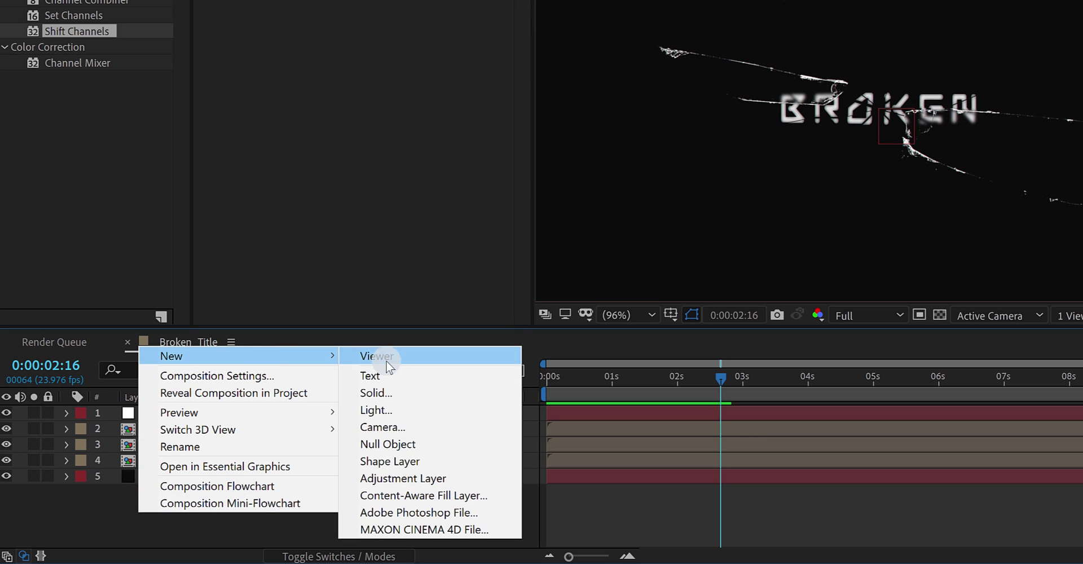
click(441, 479)
key(Return)
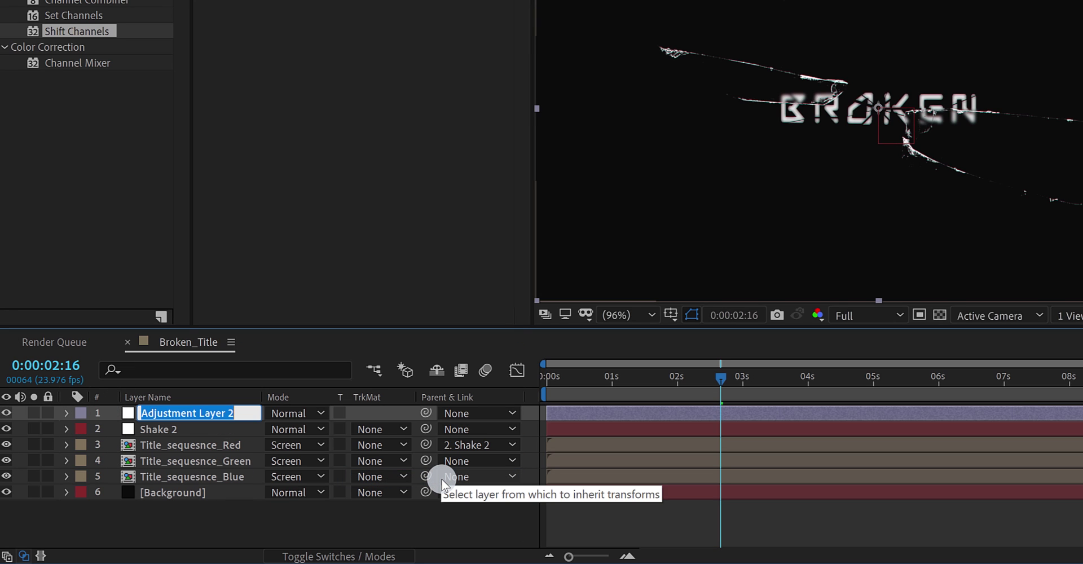
key(Return)
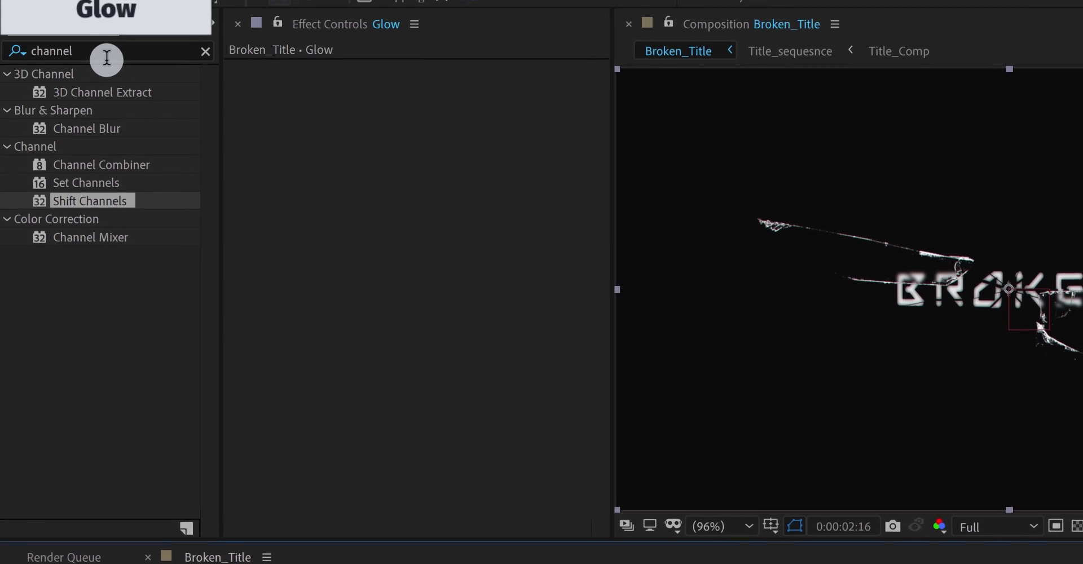
Apply the Glow effect to the Glow layer with Intensity 0.5 and Threshold 75%.
double_click(100, 6)
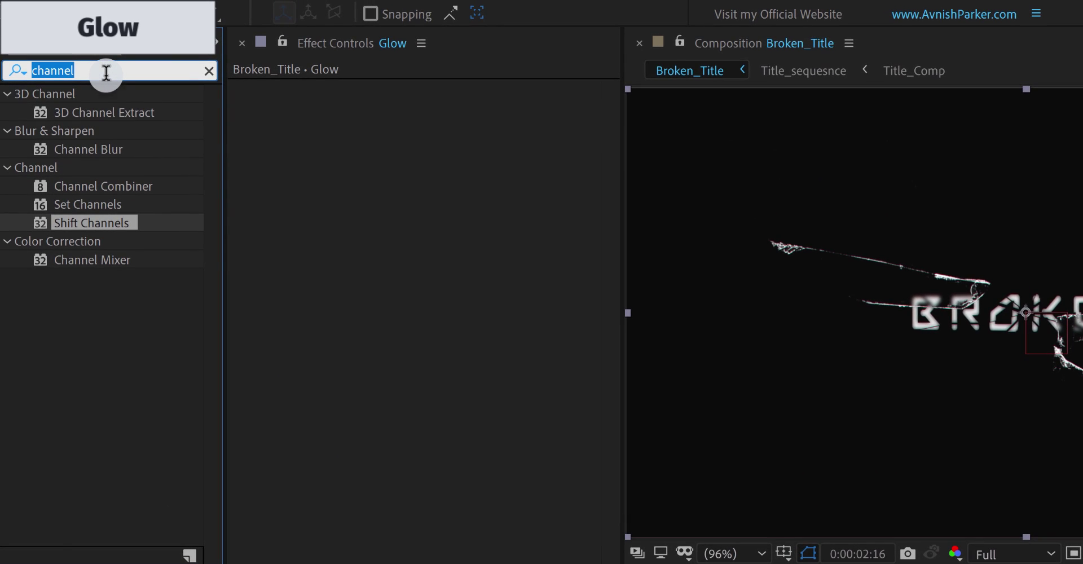
text(glow)
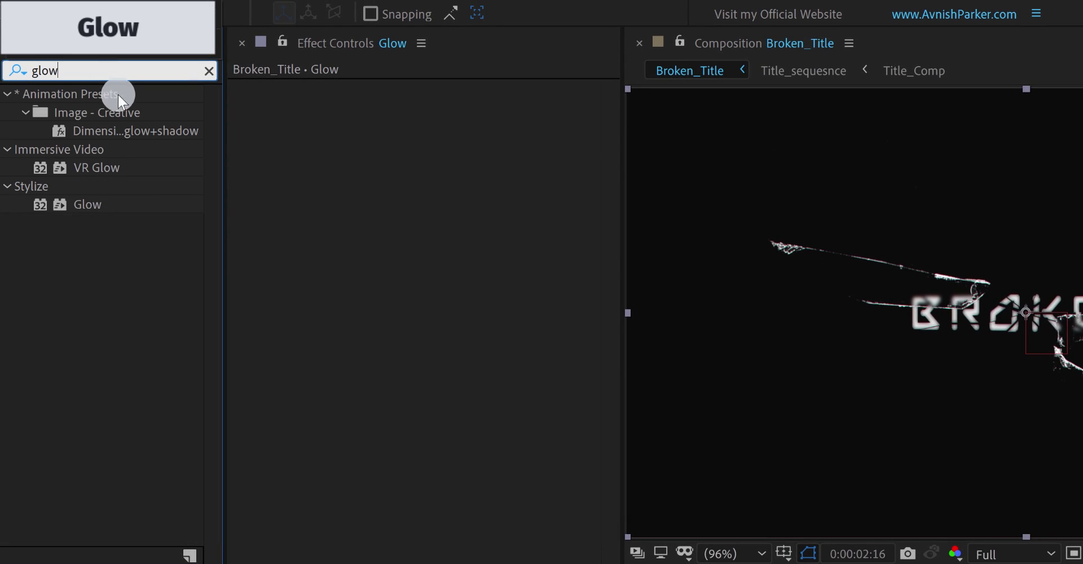
drag(87, 204, 341, 187)
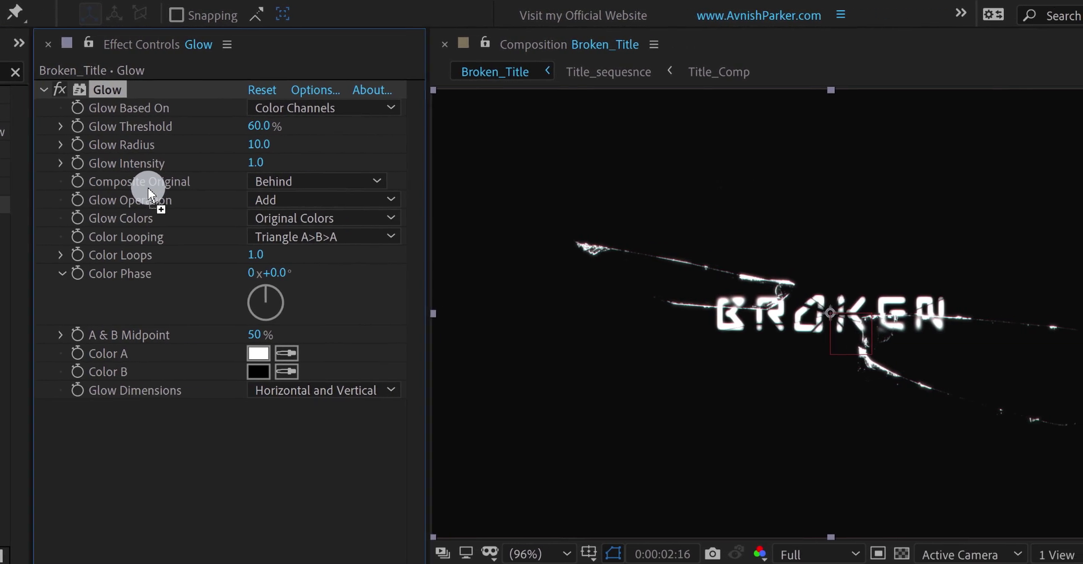
click(225, 165)
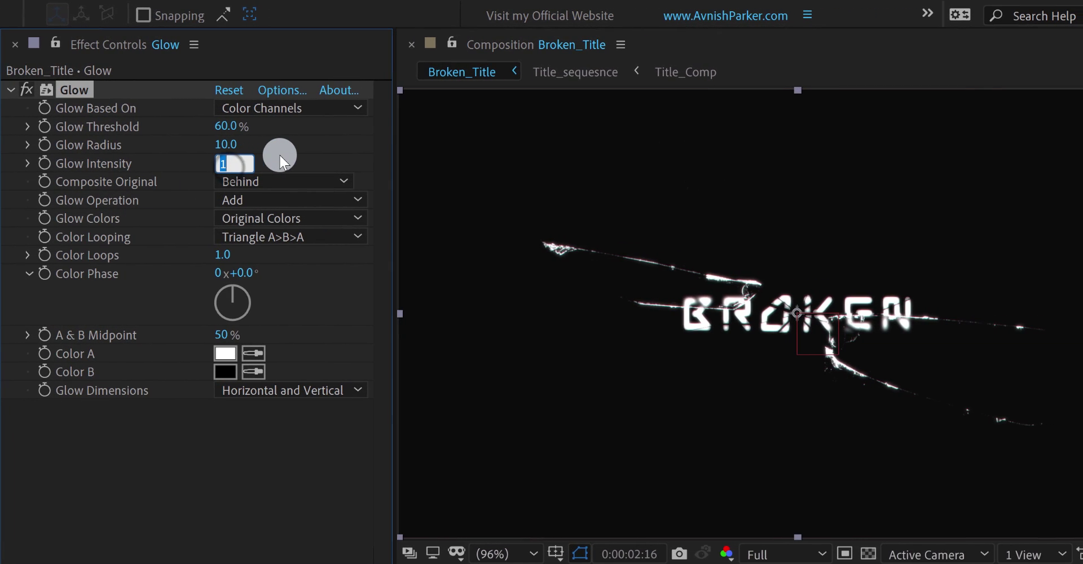
text(.5)
key(Return)
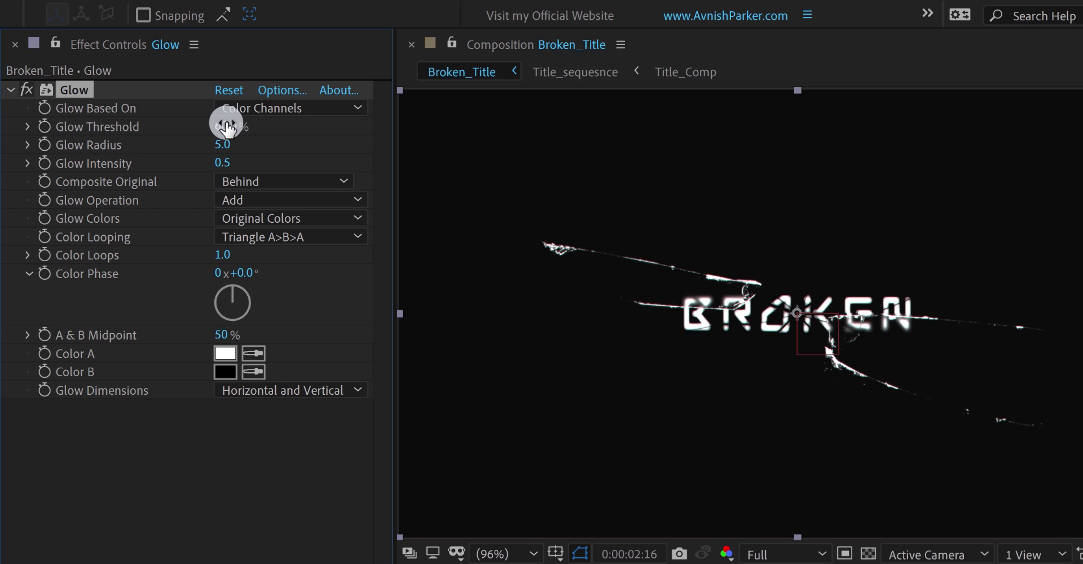
text(75)
key(Return)
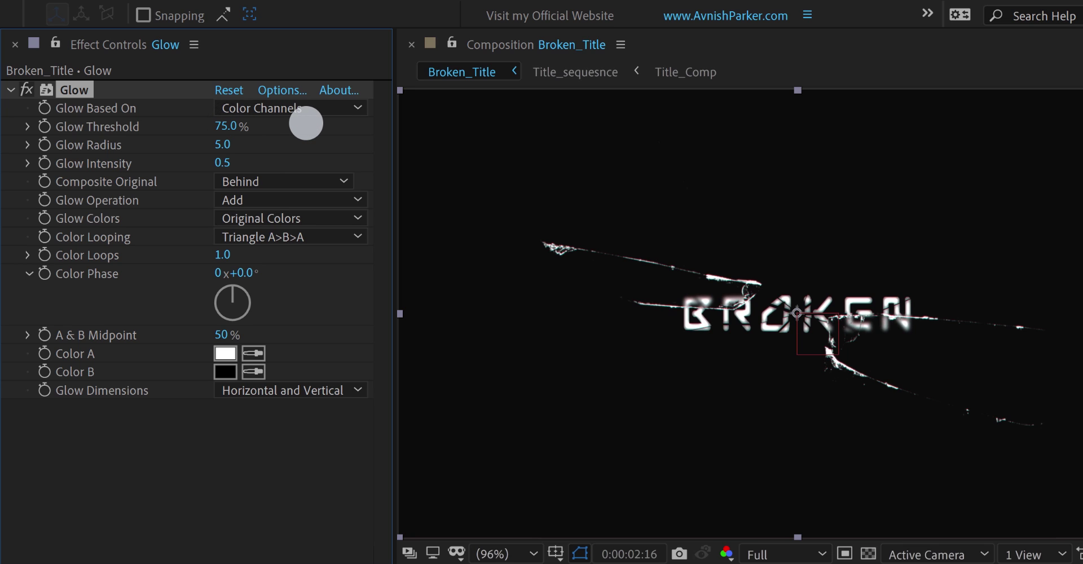